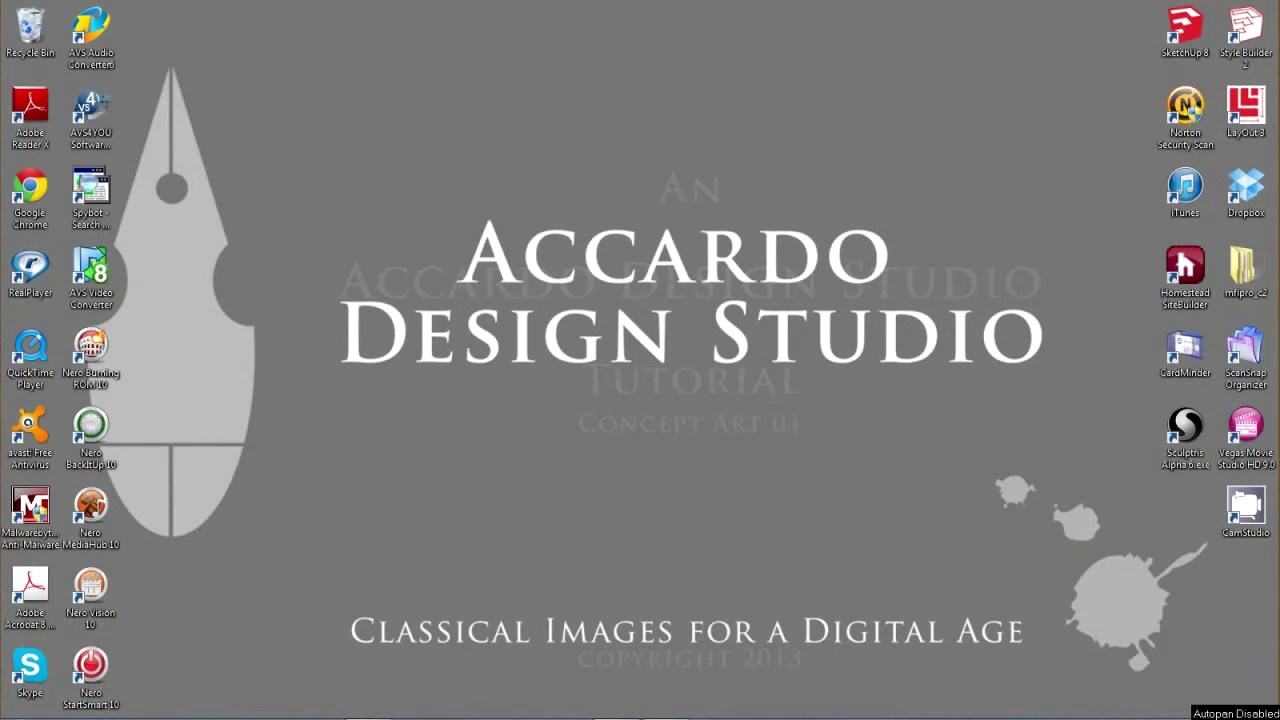
# Bring Photoshop forward and open the CA08 sketch from the Character Designs from Scans folder.
pyautogui.moveTo(538, 714)
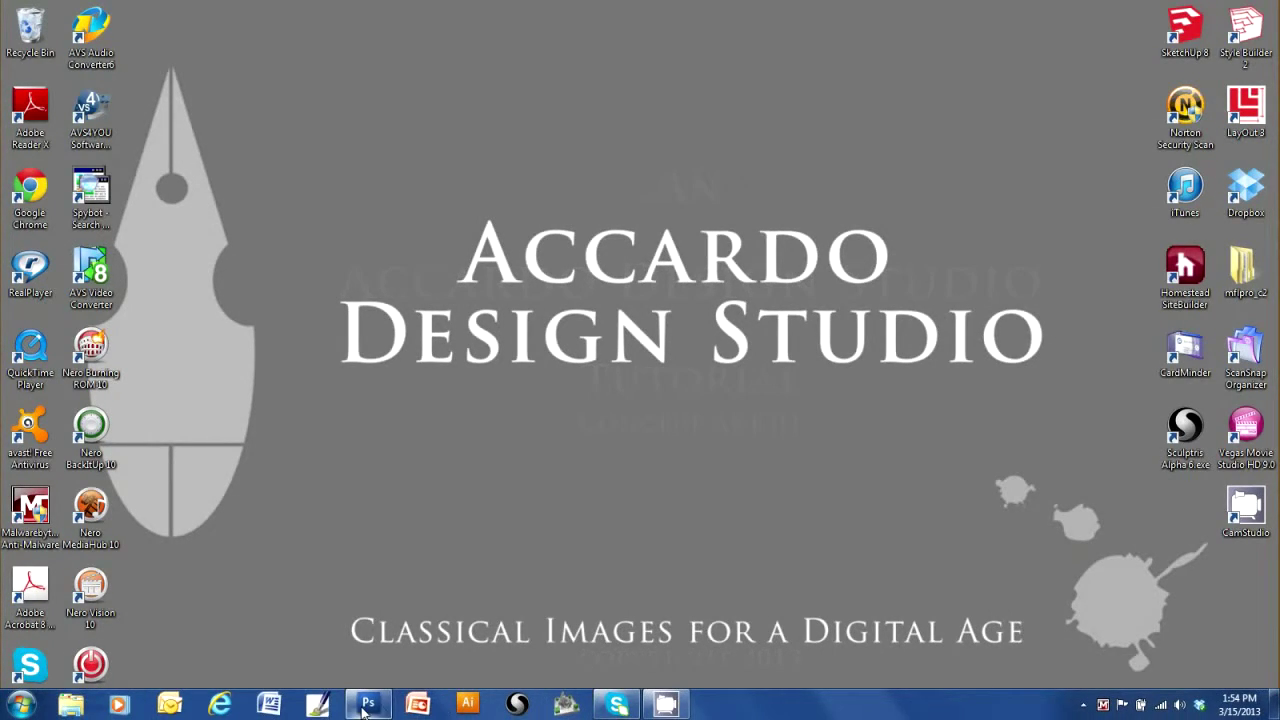
pyautogui.click(366, 706)
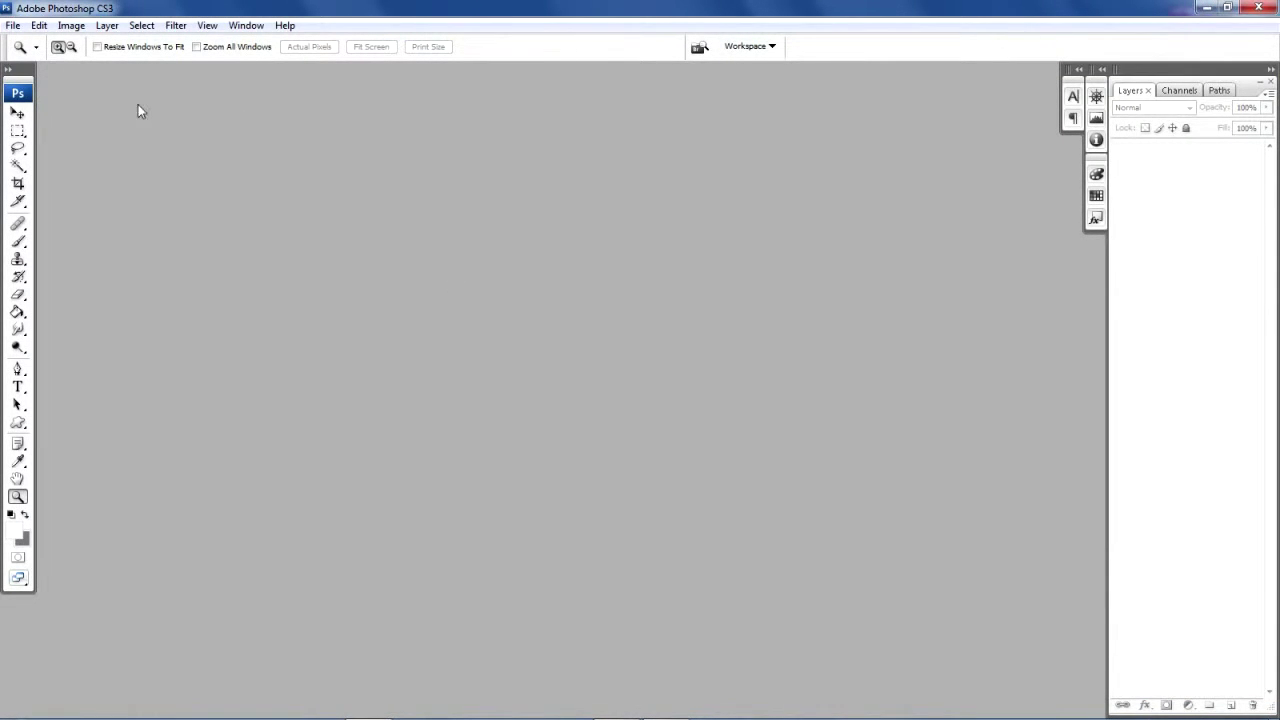
pyautogui.click(13, 27)
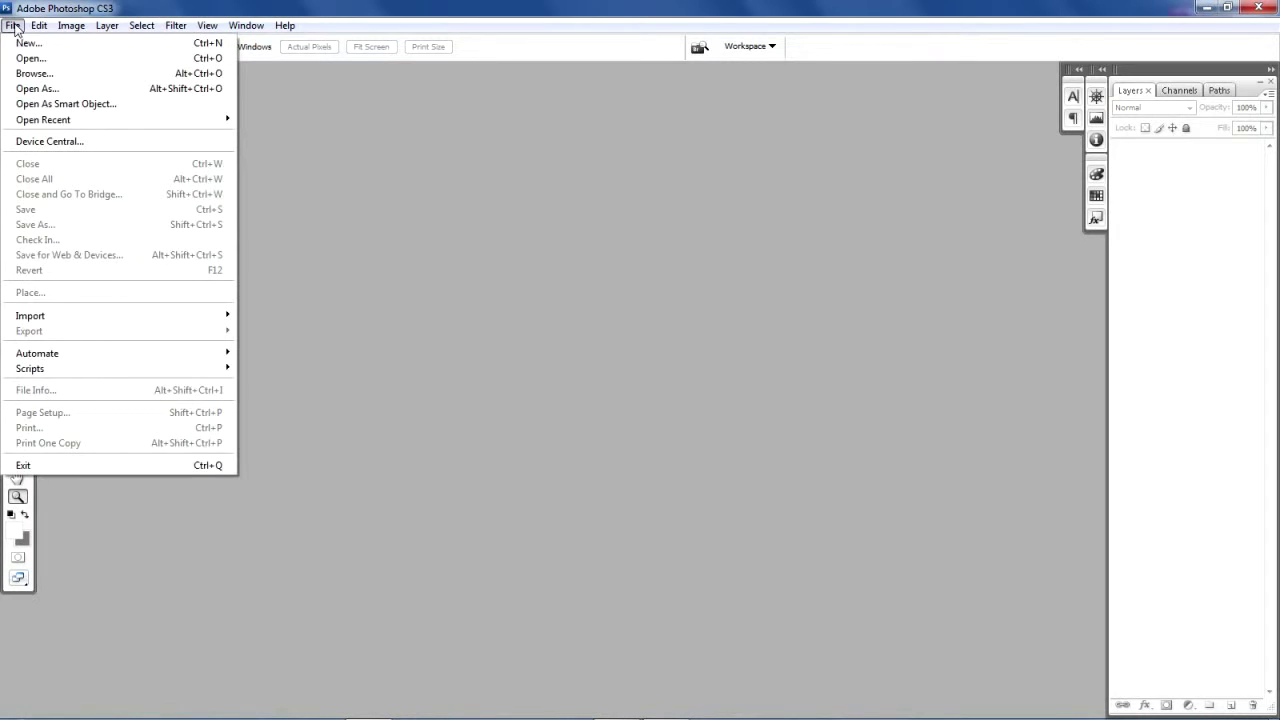
pyautogui.click(28, 59)
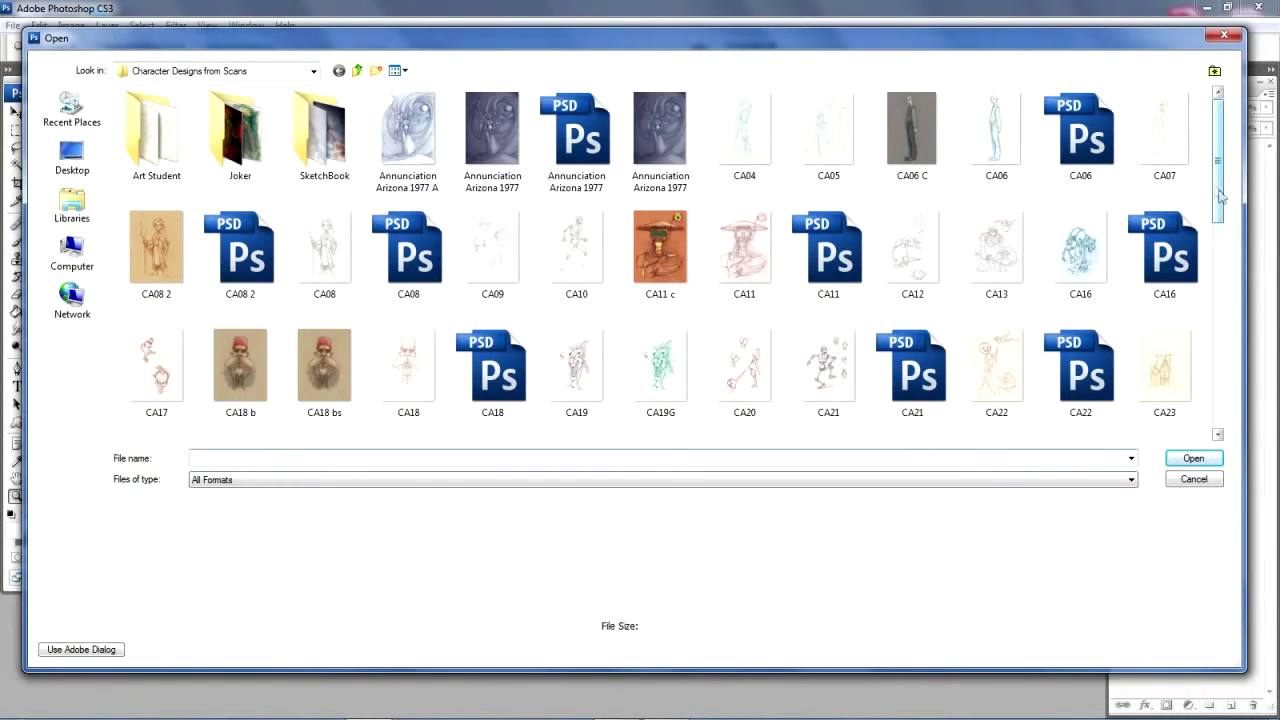
pyautogui.moveTo(1220, 196)
pyautogui.mouseDown()
pyautogui.moveTo(1220, 220)
pyautogui.moveTo(1220, 202)
pyautogui.mouseUp()
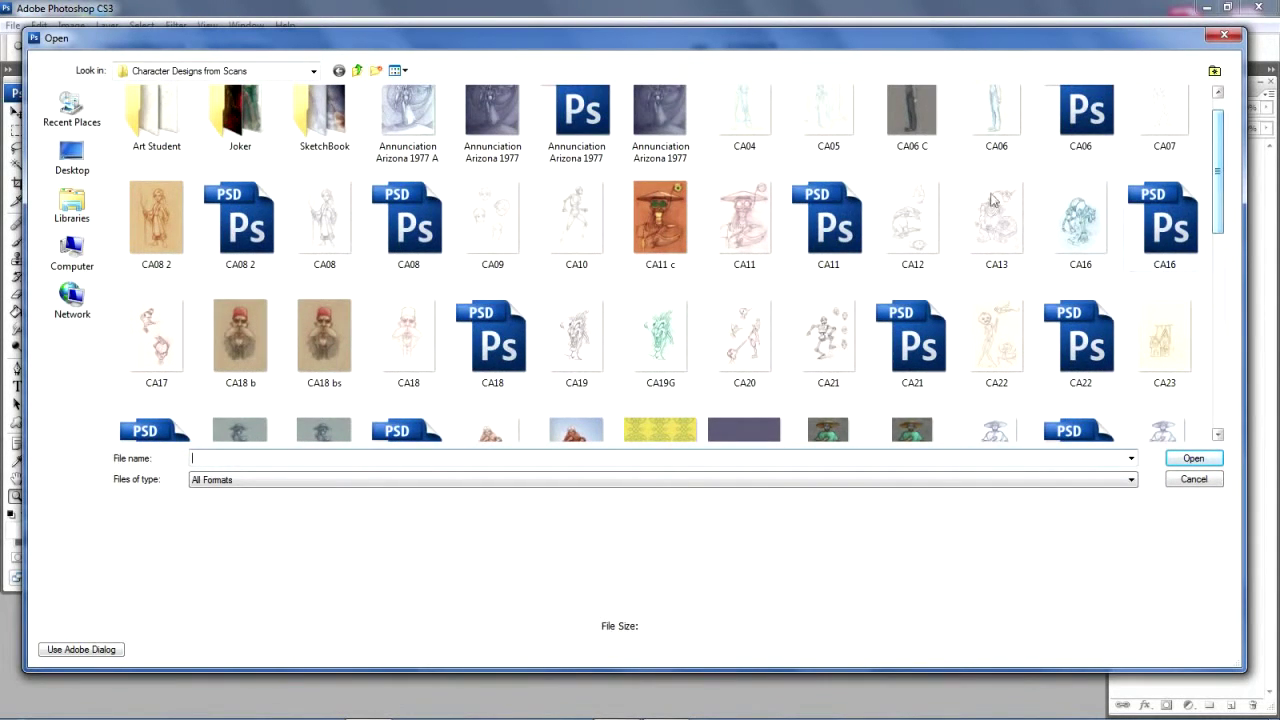
pyautogui.doubleClick(330, 240)
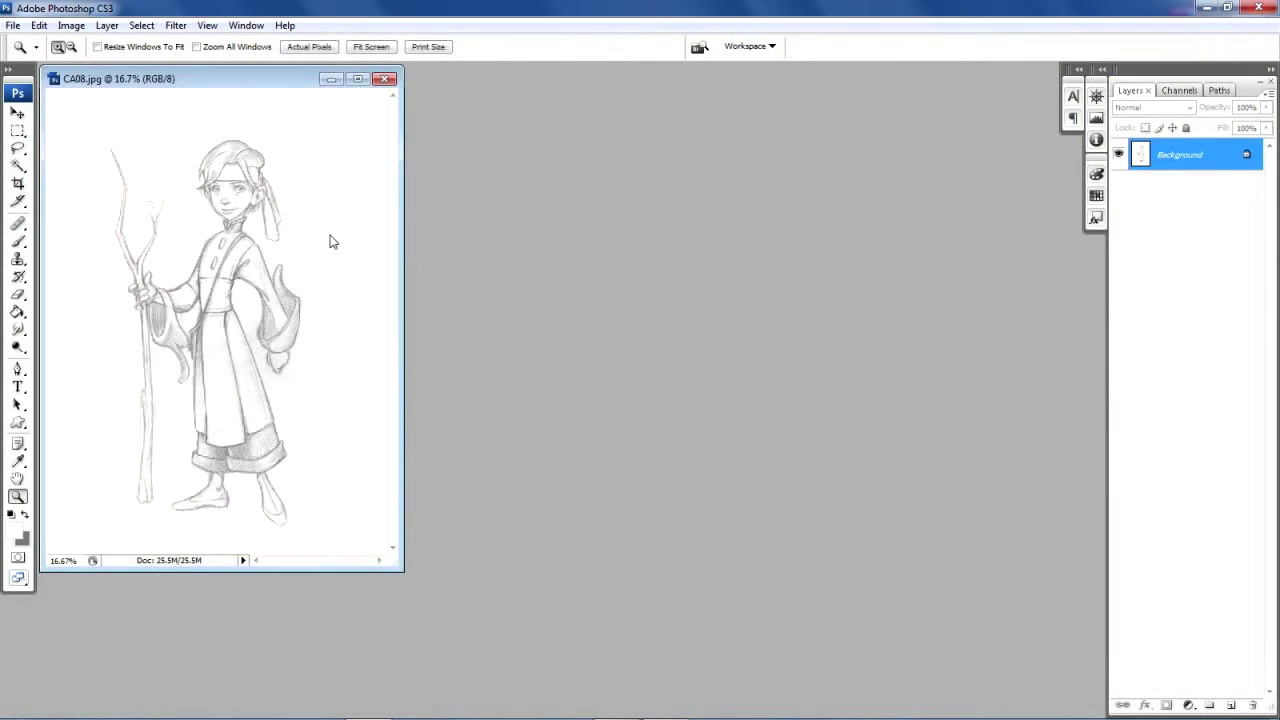
# Enlarge the CA08 document window and zoom in on the character's face.
pyautogui.moveTo(393, 567); pyautogui.dragTo(1018, 716)
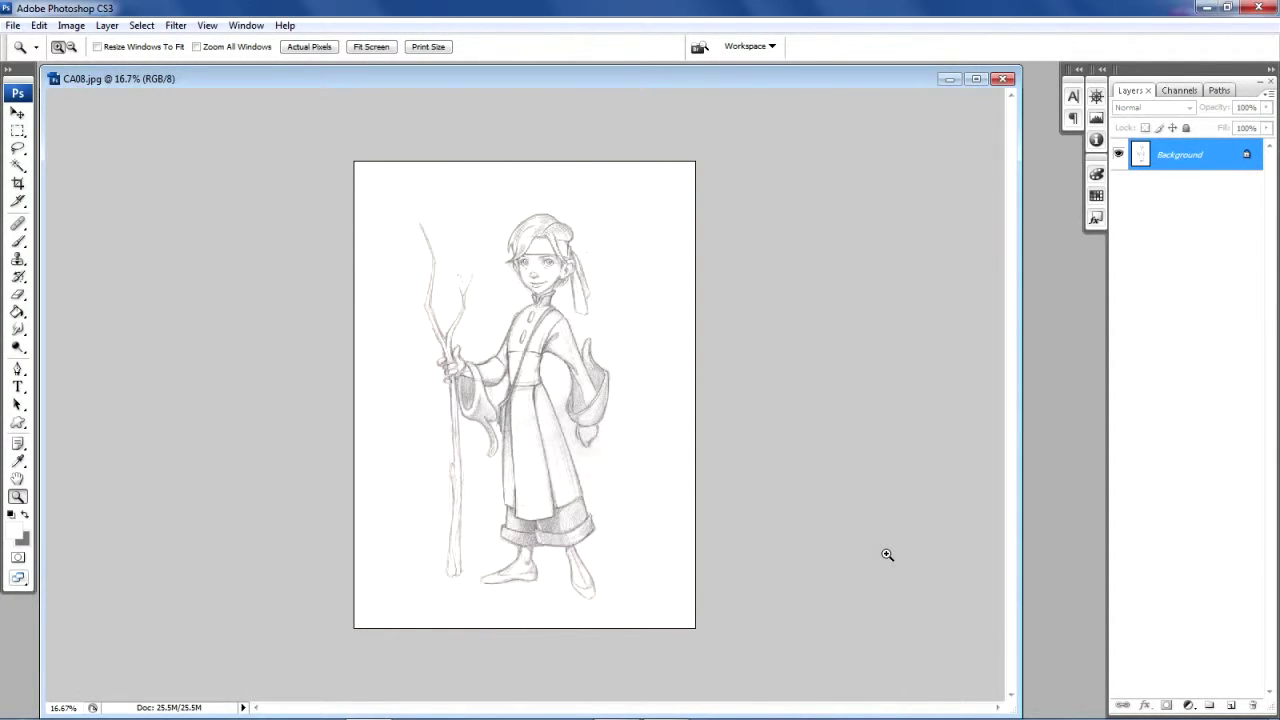
pyautogui.click(680, 462)
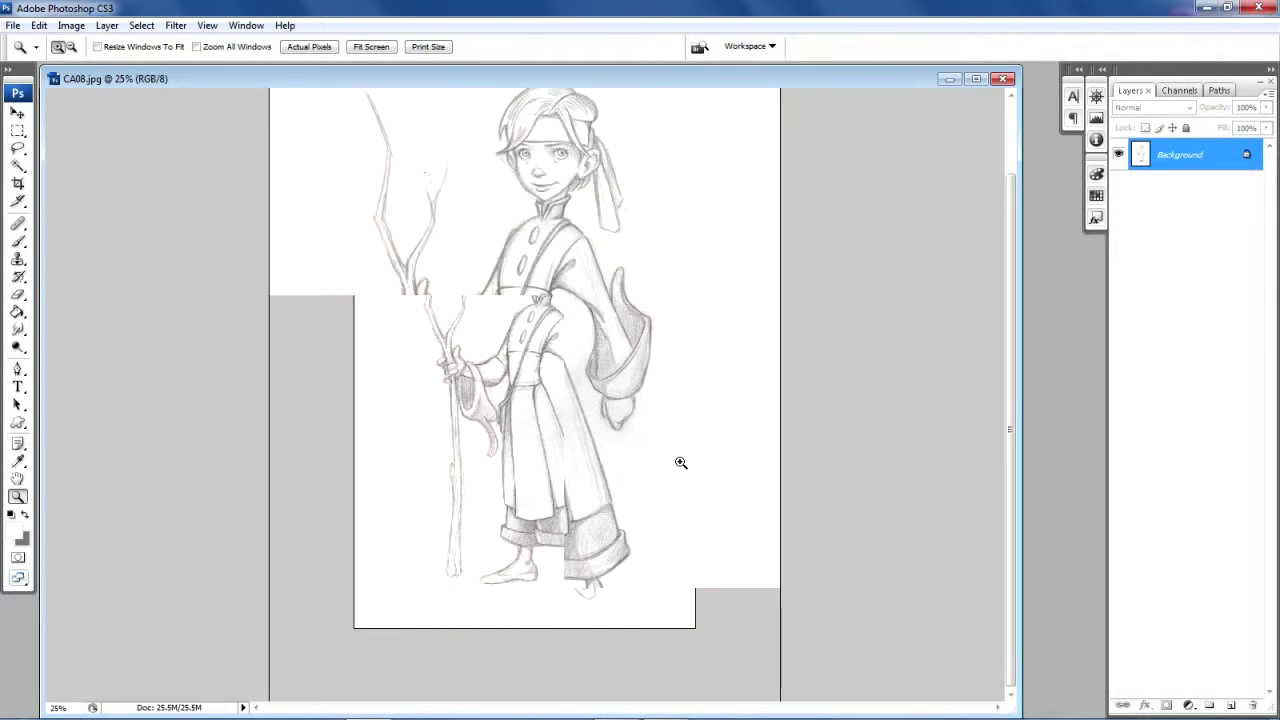
pyautogui.moveTo(1008, 460); pyautogui.dragTo(1005, 432)
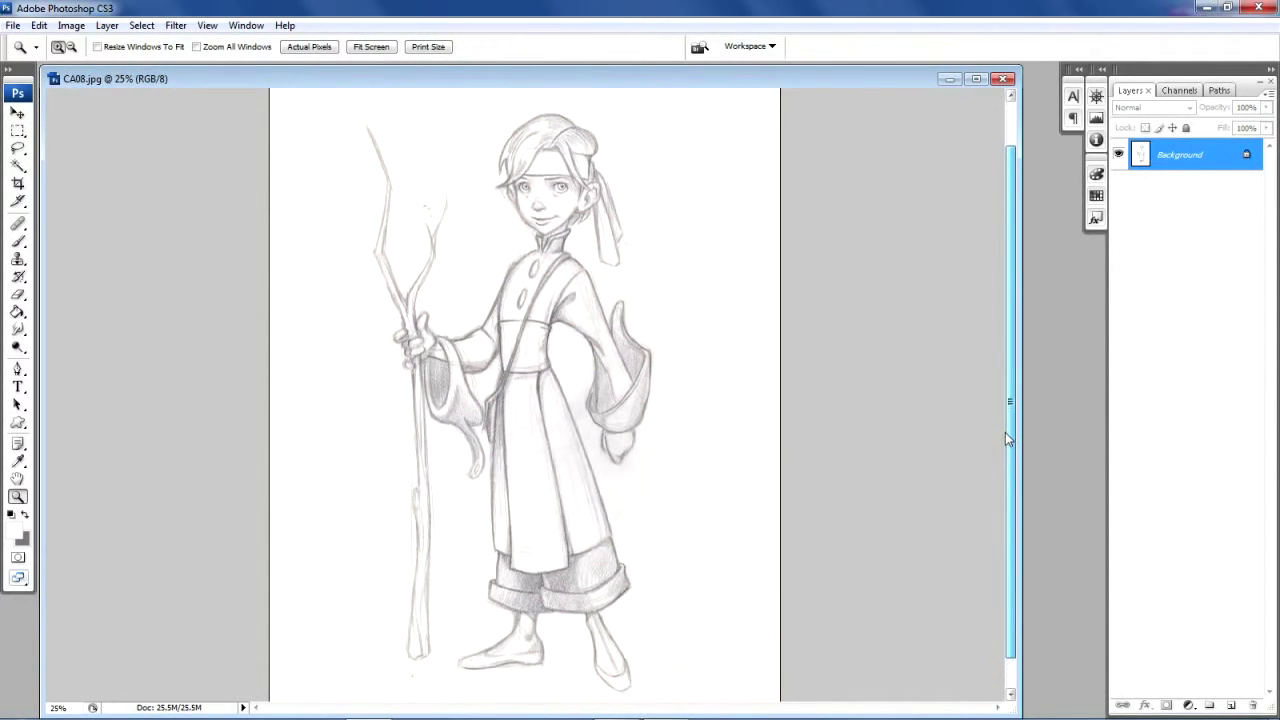
pyautogui.click(487, 334)
pyautogui.click(487, 334)
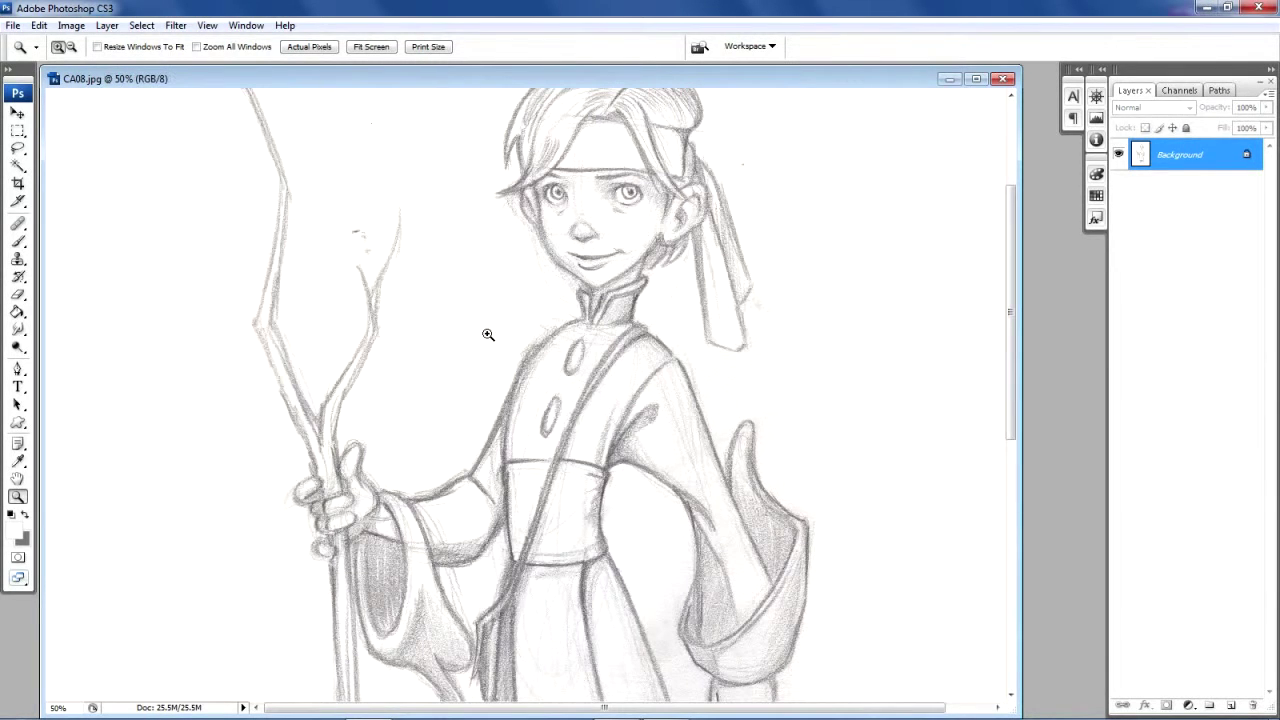
# Inspect the face and trouser cuffs up close, then zoom back out to the full canvas.
pyautogui.click(697, 266)
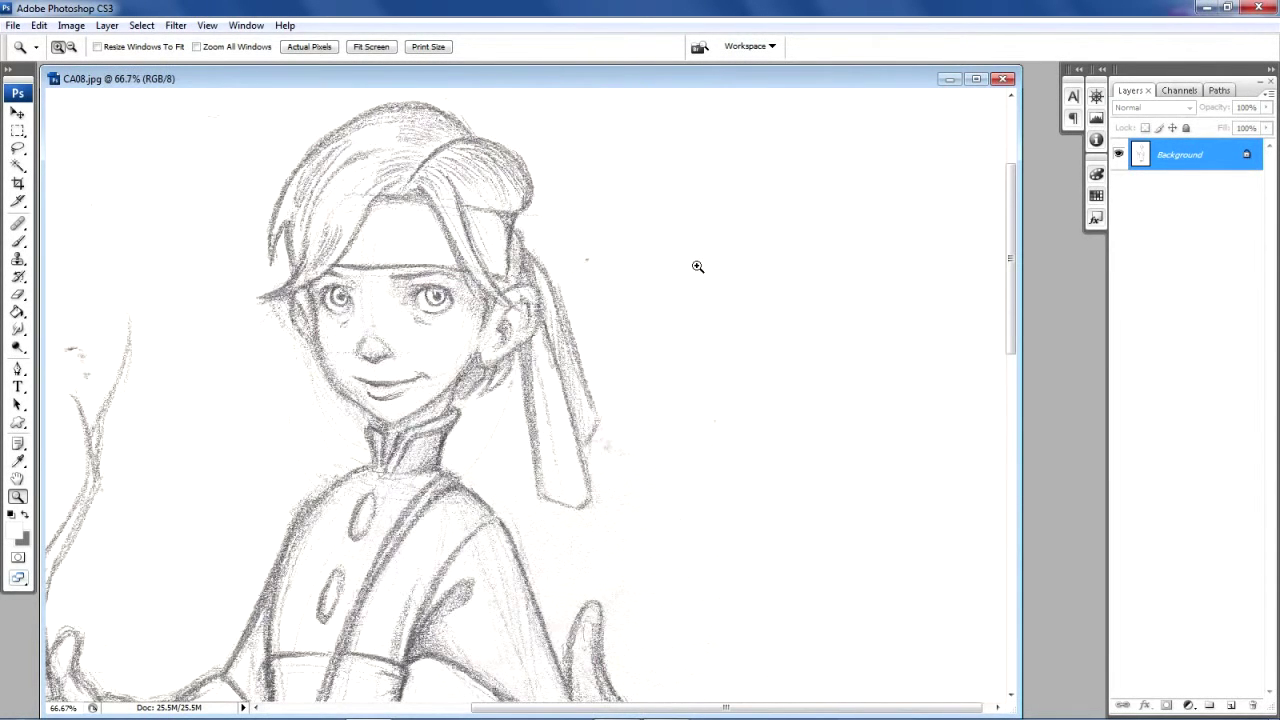
pyautogui.moveTo(1009, 212); pyautogui.dragTo(995, 560)
pyautogui.keyDown('alt'); pyautogui.click(543, 402); pyautogui.keyUp('alt')
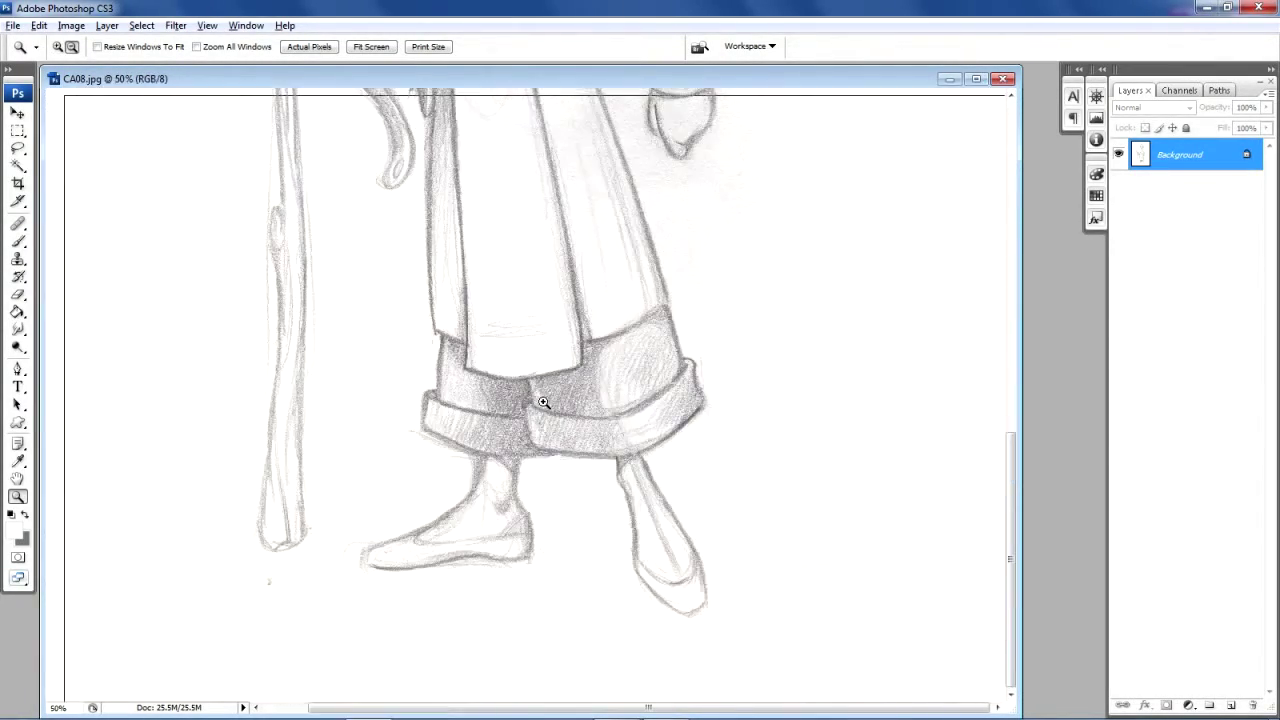
pyautogui.keyDown('alt'); pyautogui.click(543, 402); pyautogui.keyUp('alt')
pyautogui.keyDown('alt'); pyautogui.click(543, 402); pyautogui.keyUp('alt')
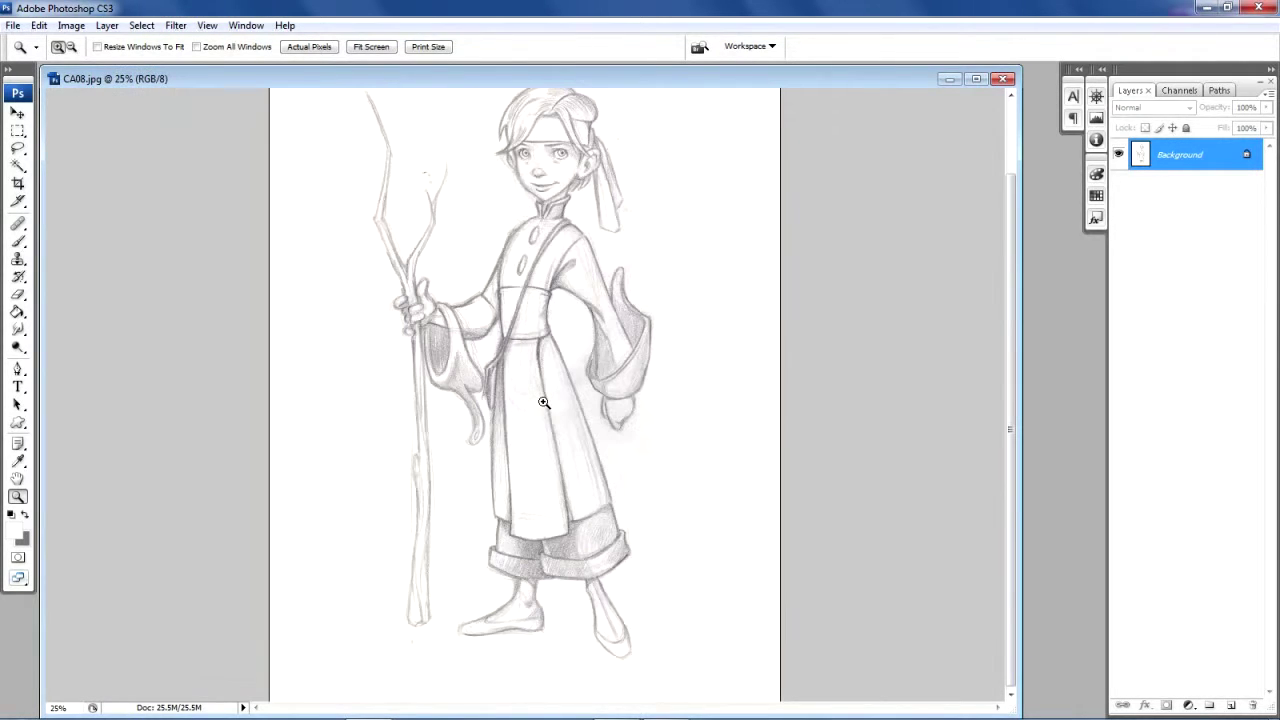
pyautogui.moveTo(1009, 434); pyautogui.dragTo(1007, 406)
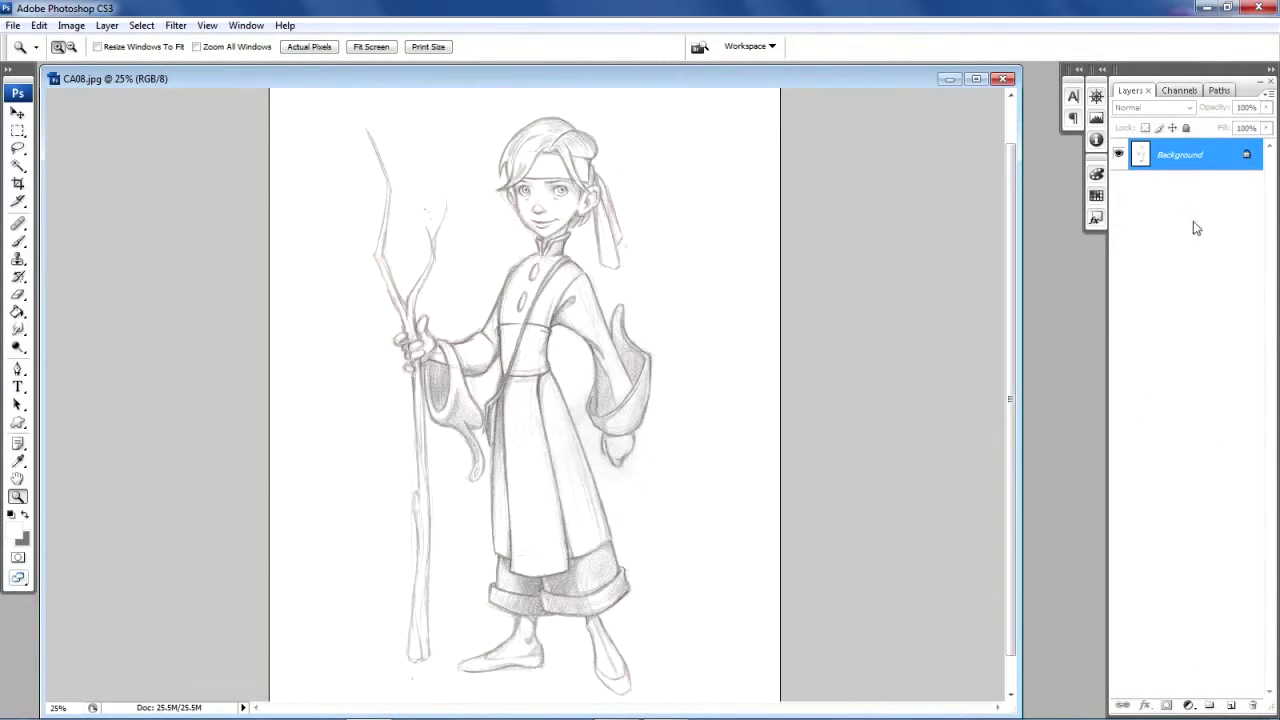
# Duplicate the Background layer into a Background copy layer.
pyautogui.moveTo(1194, 166); pyautogui.dragTo(1230, 706)
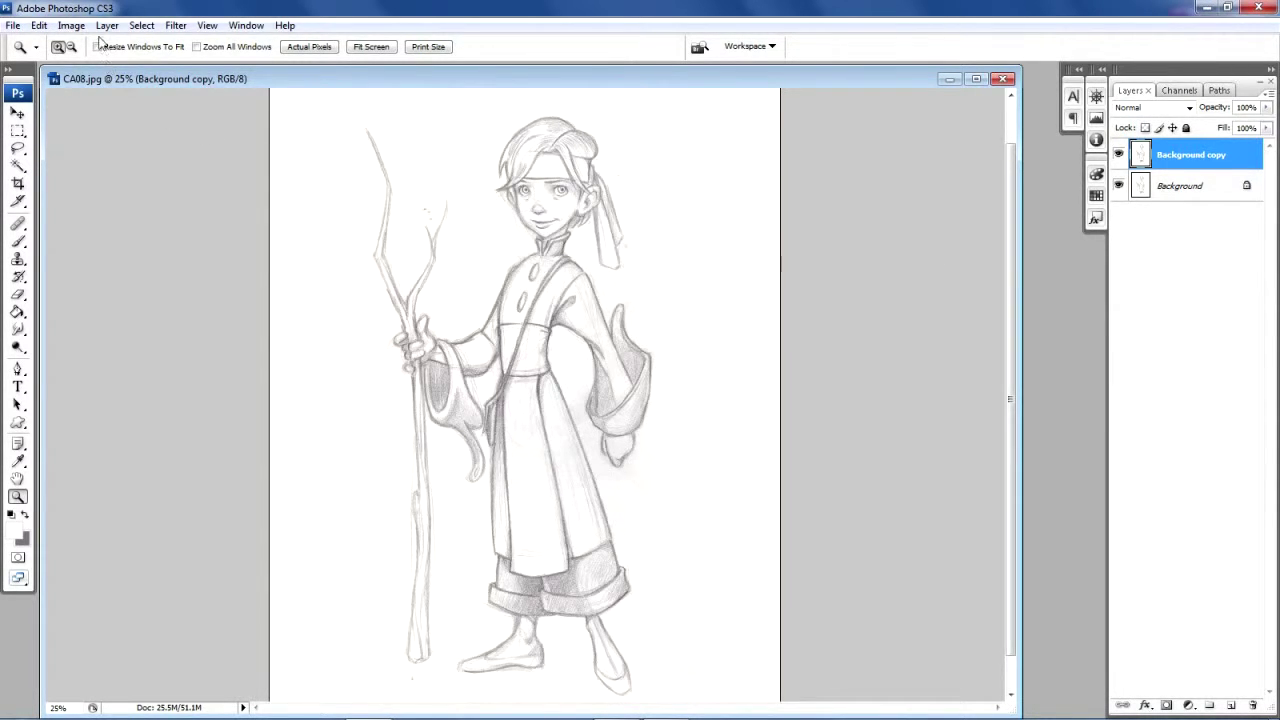
pyautogui.click(70, 27)
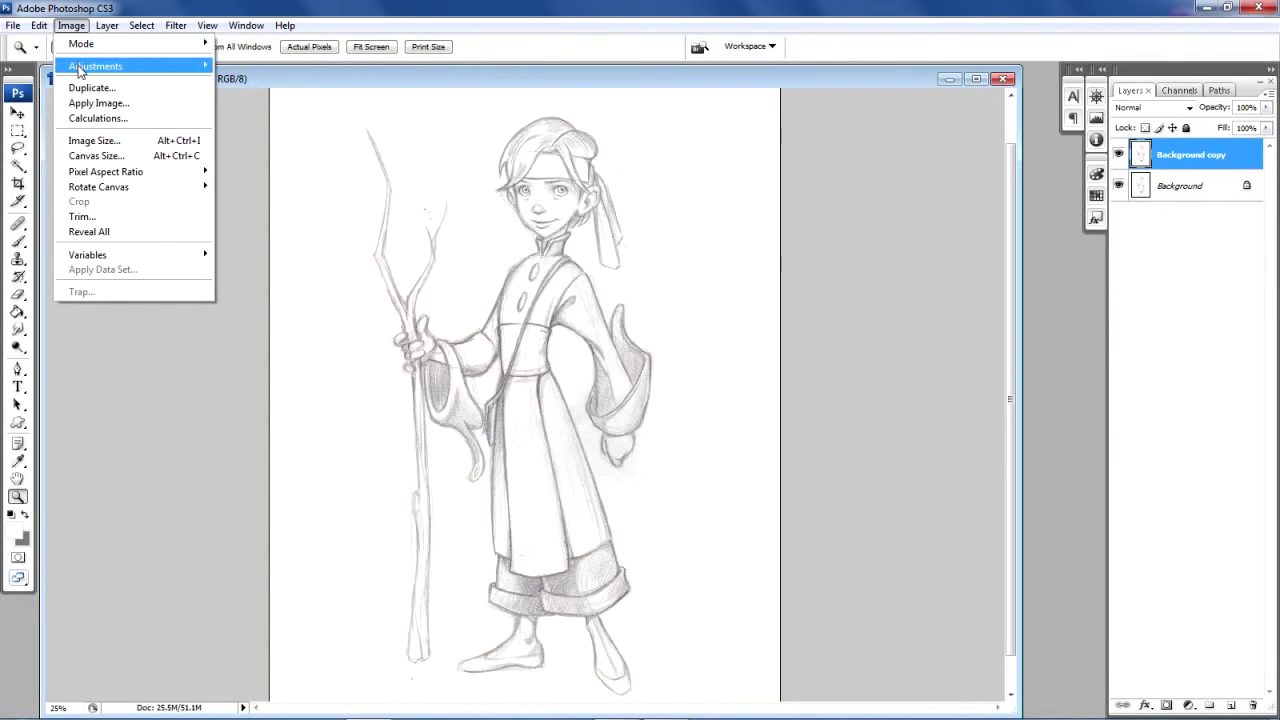
# Use Image > Adjustments > Color Balance to set midtones to +100 red, +12 green, -51 yellow.
pyautogui.moveTo(79, 72)
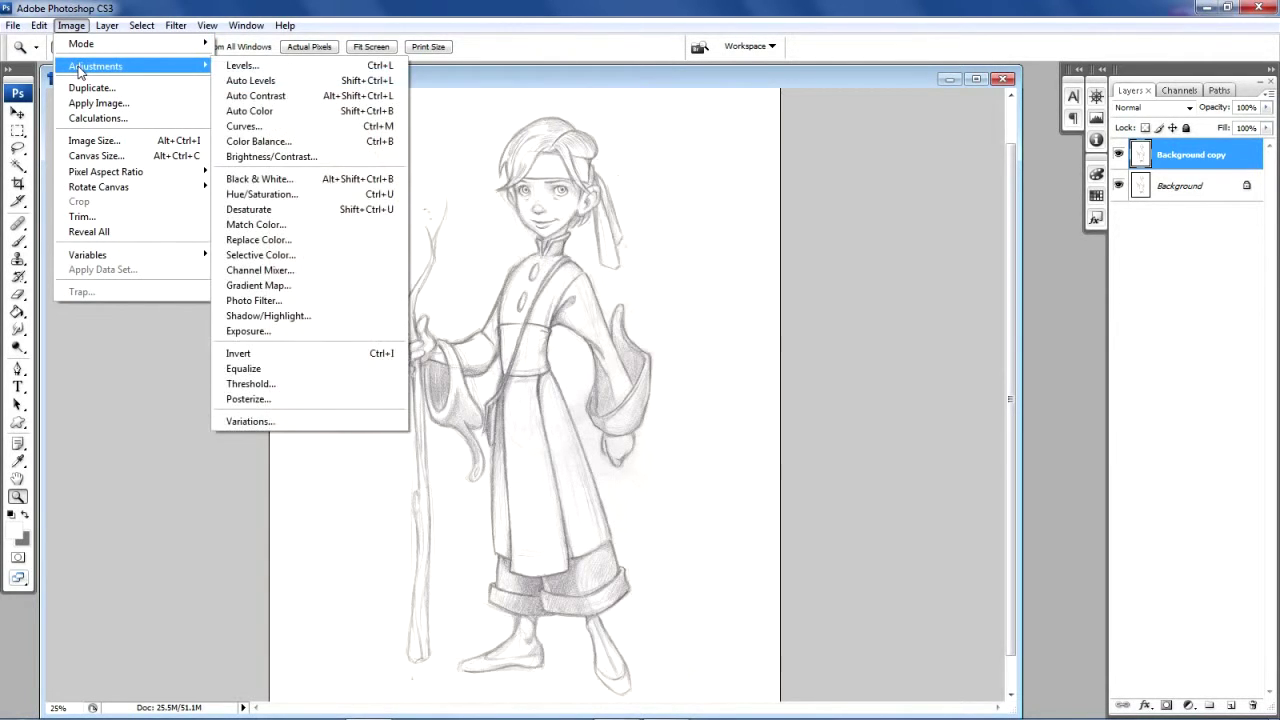
pyautogui.click(293, 146)
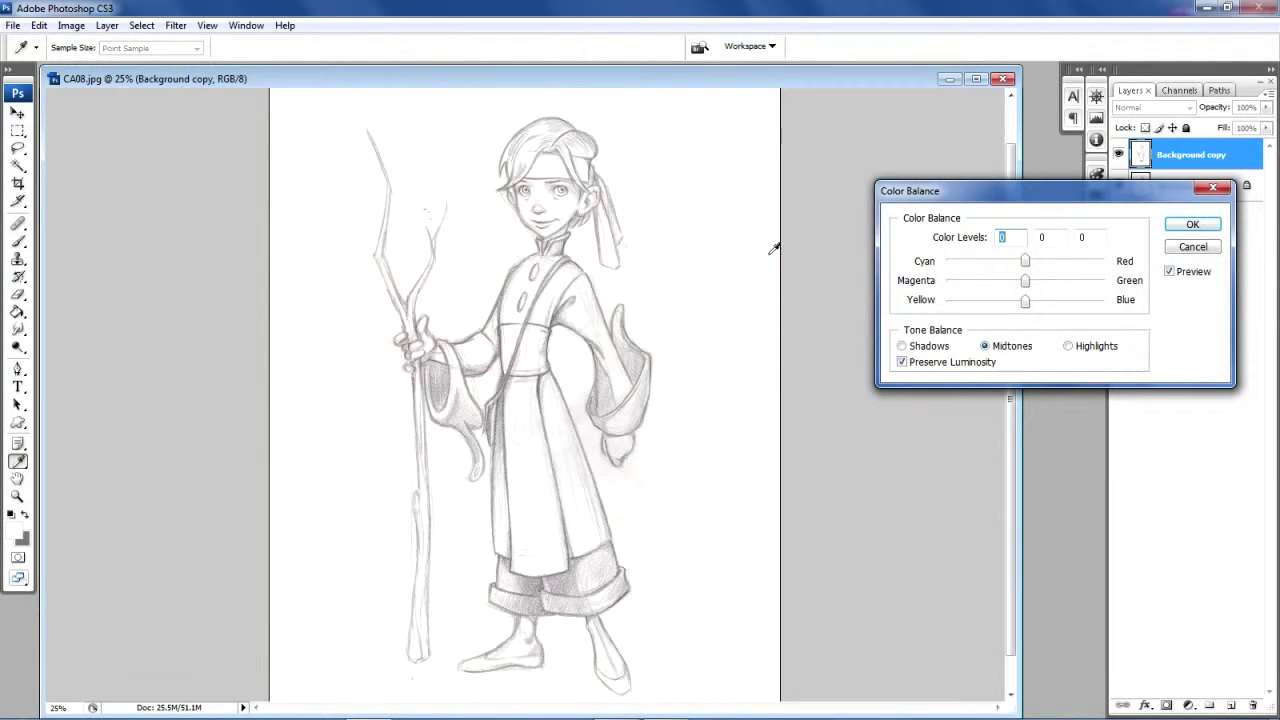
pyautogui.moveTo(981, 193); pyautogui.dragTo(825, 216)
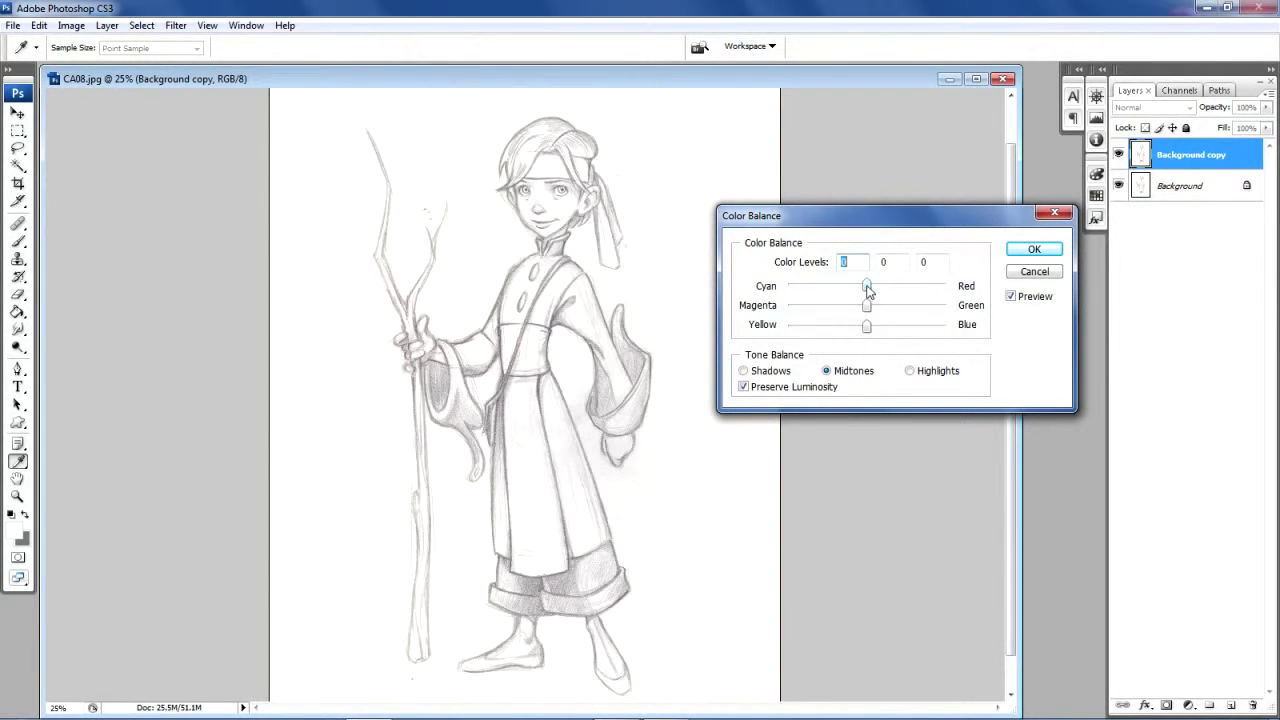
pyautogui.moveTo(867, 287); pyautogui.dragTo(958, 306)
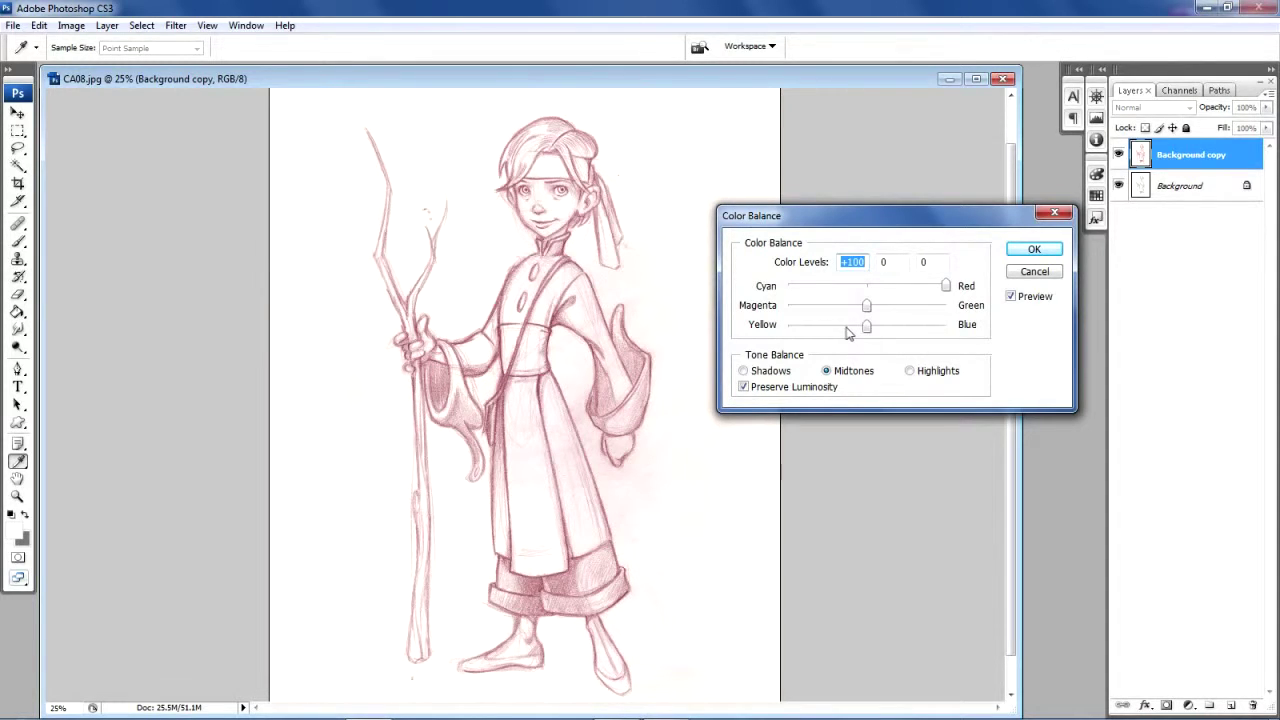
pyautogui.moveTo(869, 336); pyautogui.dragTo(829, 338)
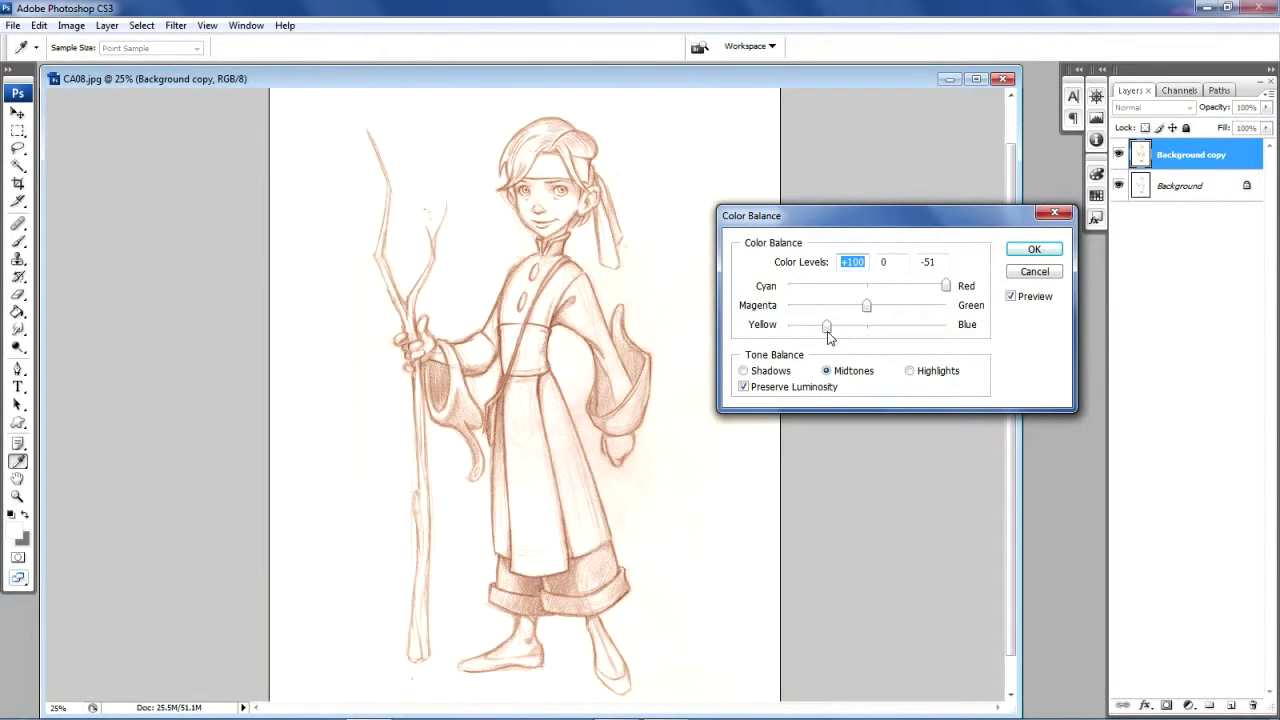
pyautogui.moveTo(868, 308); pyautogui.dragTo(879, 311)
# Set Color Balance shadows to +69 red, +11 green, -36 yellow and apply the sepia tint.
pyautogui.click(745, 371)
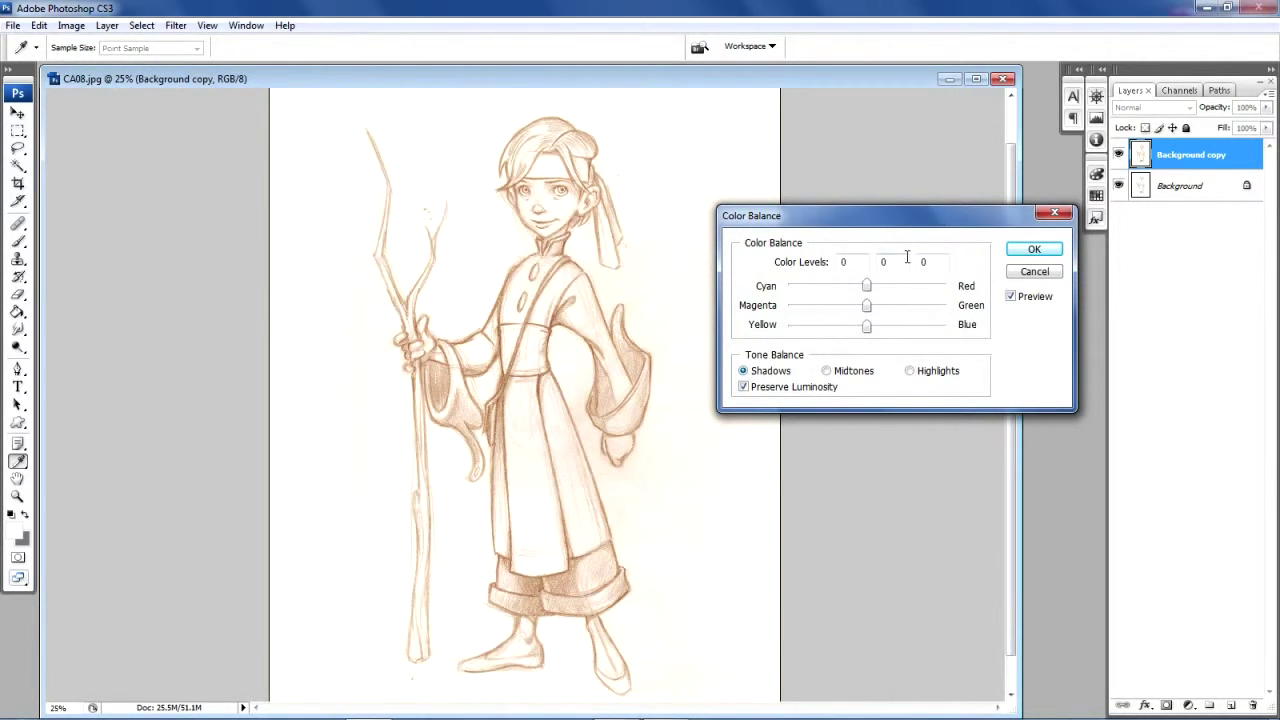
pyautogui.moveTo(866, 286); pyautogui.dragTo(920, 302)
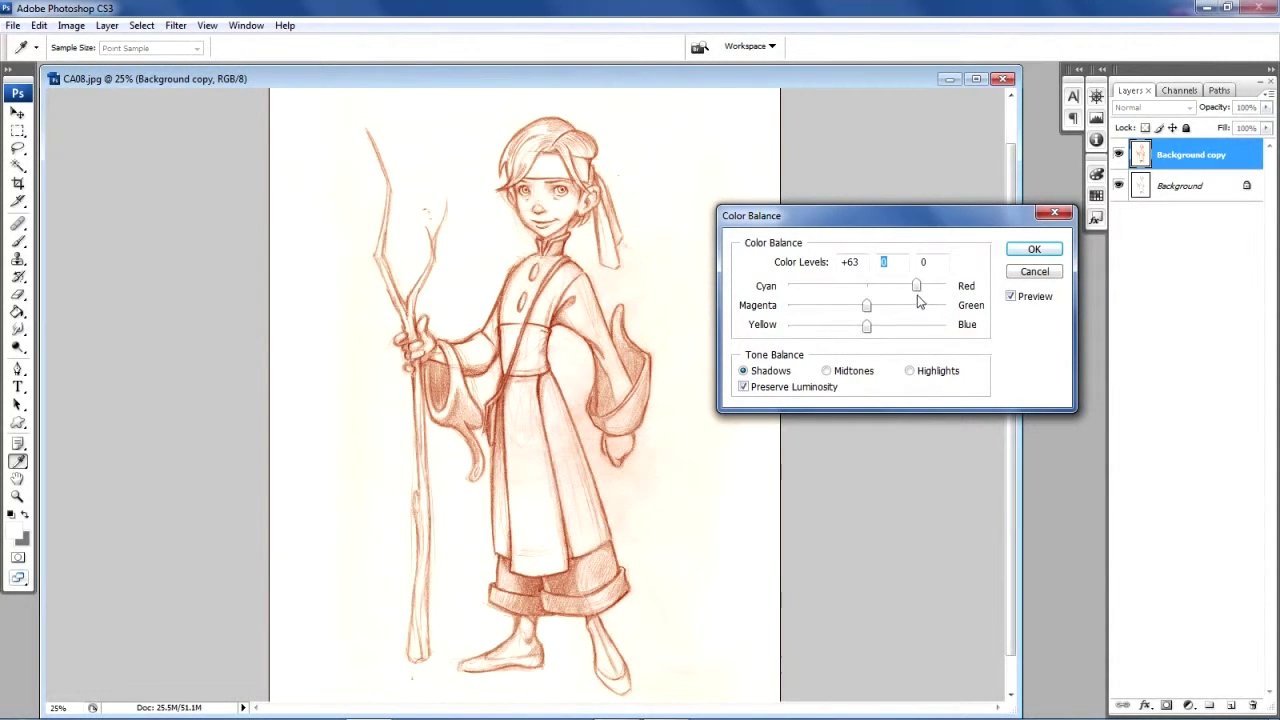
pyautogui.hotkey('shift', 'Tab')
pyautogui.click(840, 328)
pyautogui.click(876, 308)
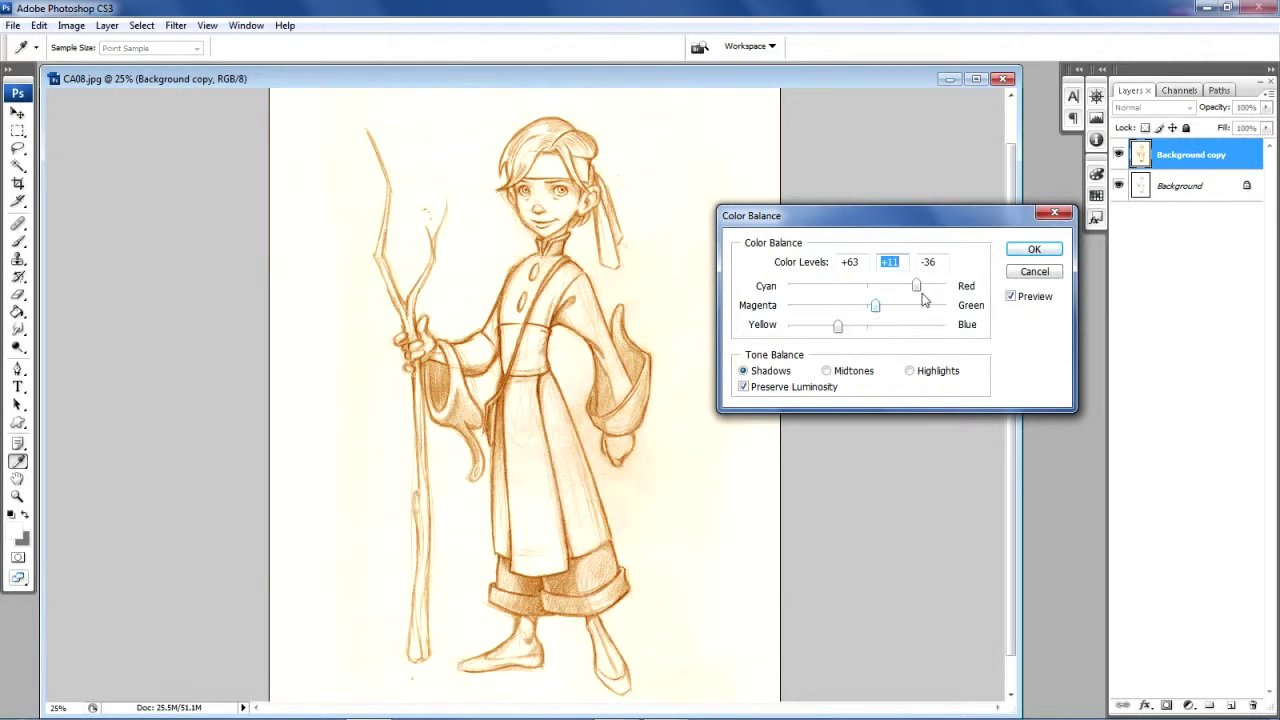
pyautogui.click(919, 288)
pyautogui.click(922, 291)
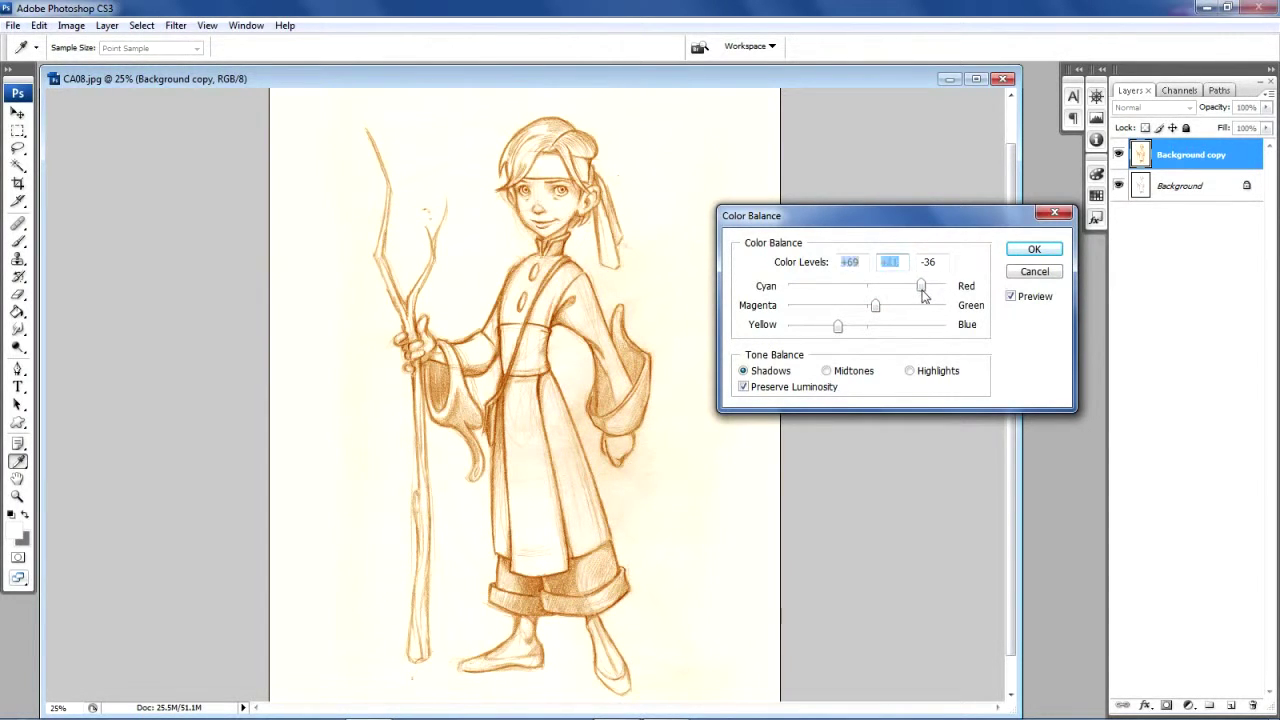
pyautogui.click(1034, 249)
pyautogui.press('z')
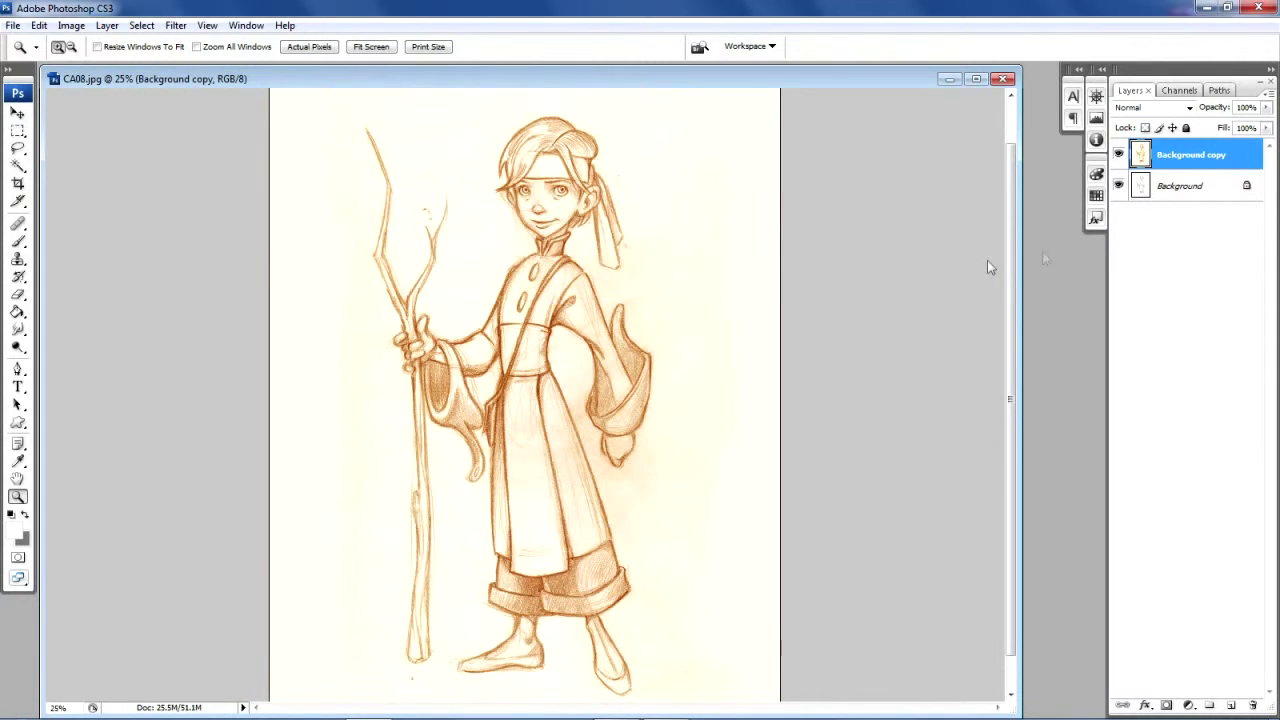
# Add a new empty Layer 1 above Background and hide the sepia Background copy.
pyautogui.click(1197, 196)
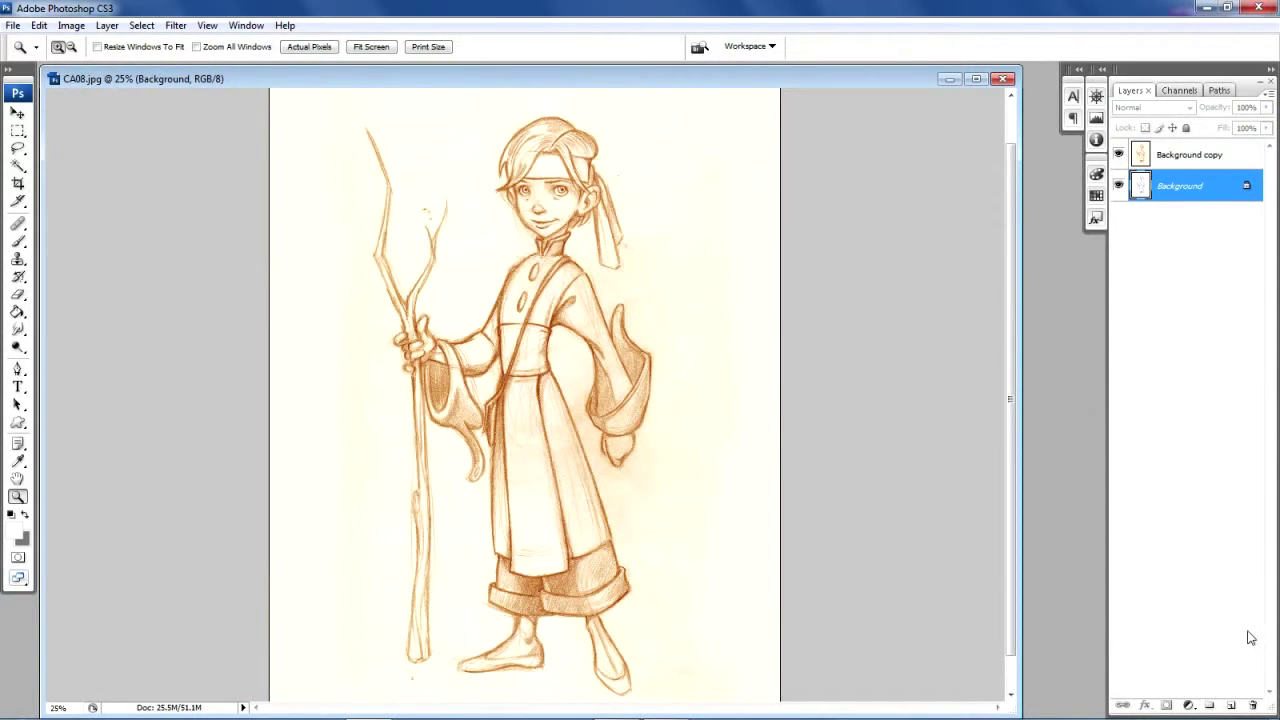
pyautogui.click(1233, 705)
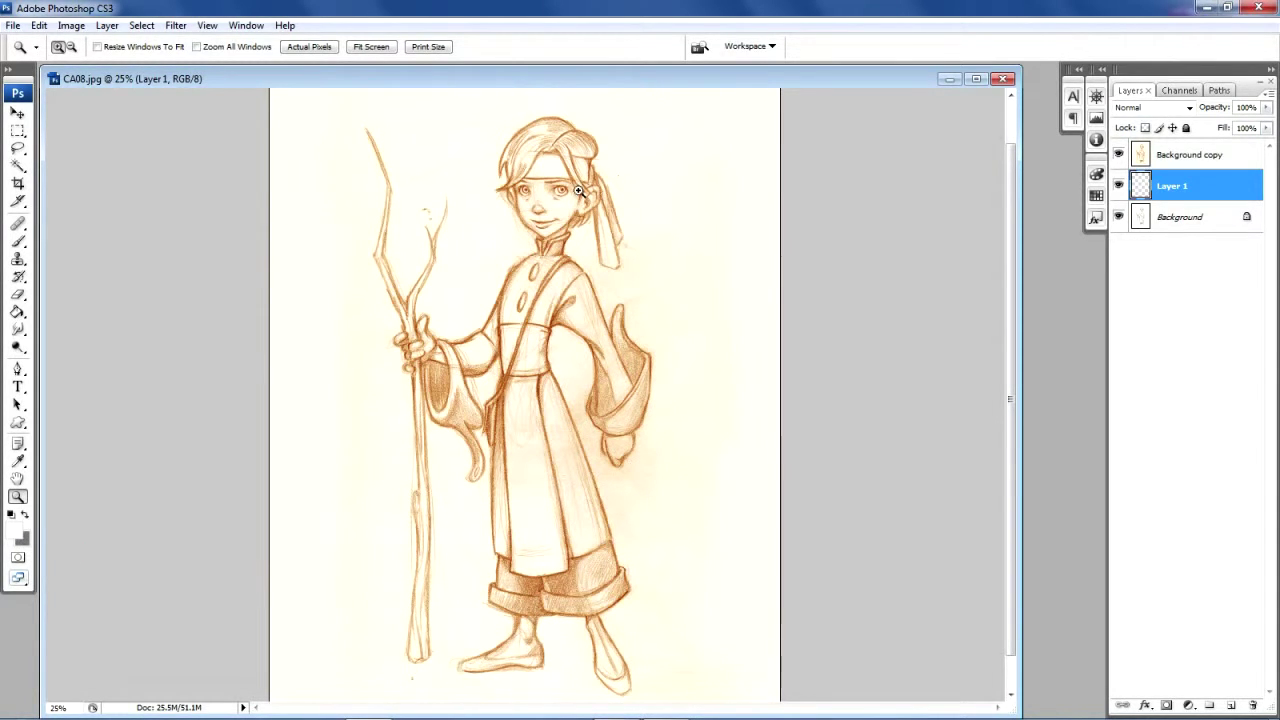
pyautogui.click(1118, 154)
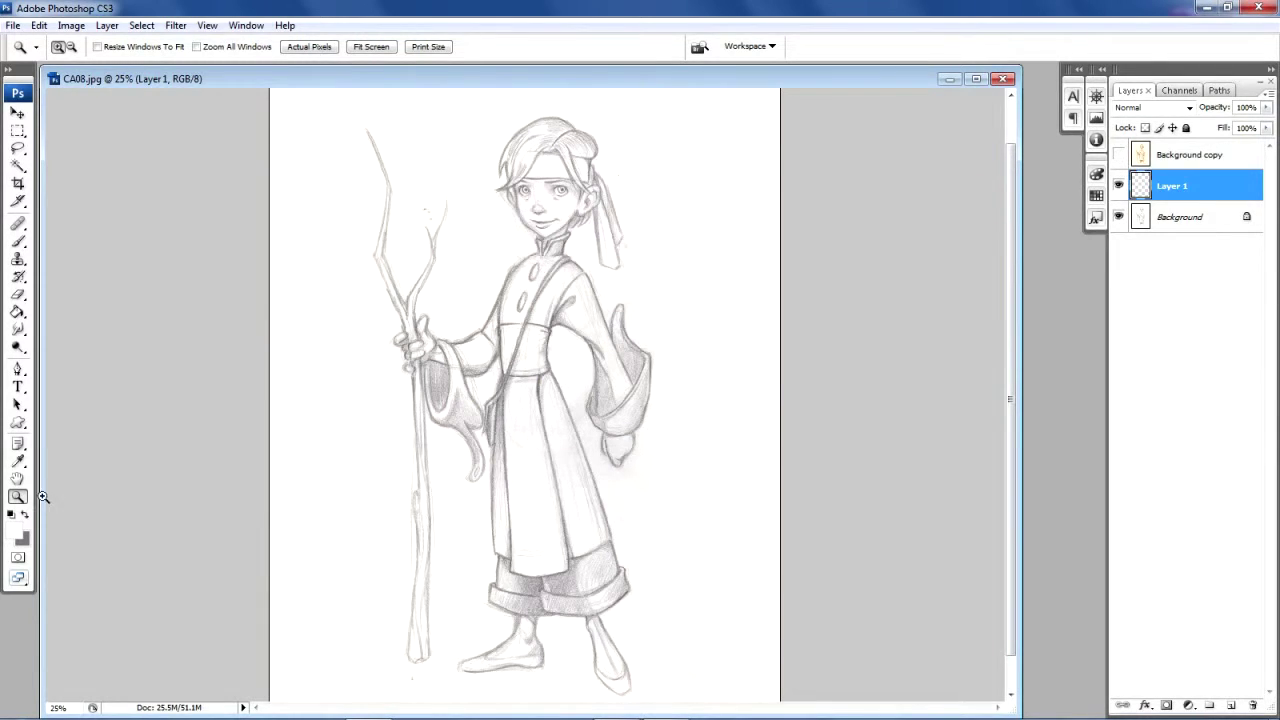
# Set the foreground colour to pale tan d1bf98.
pyautogui.click(17, 540)
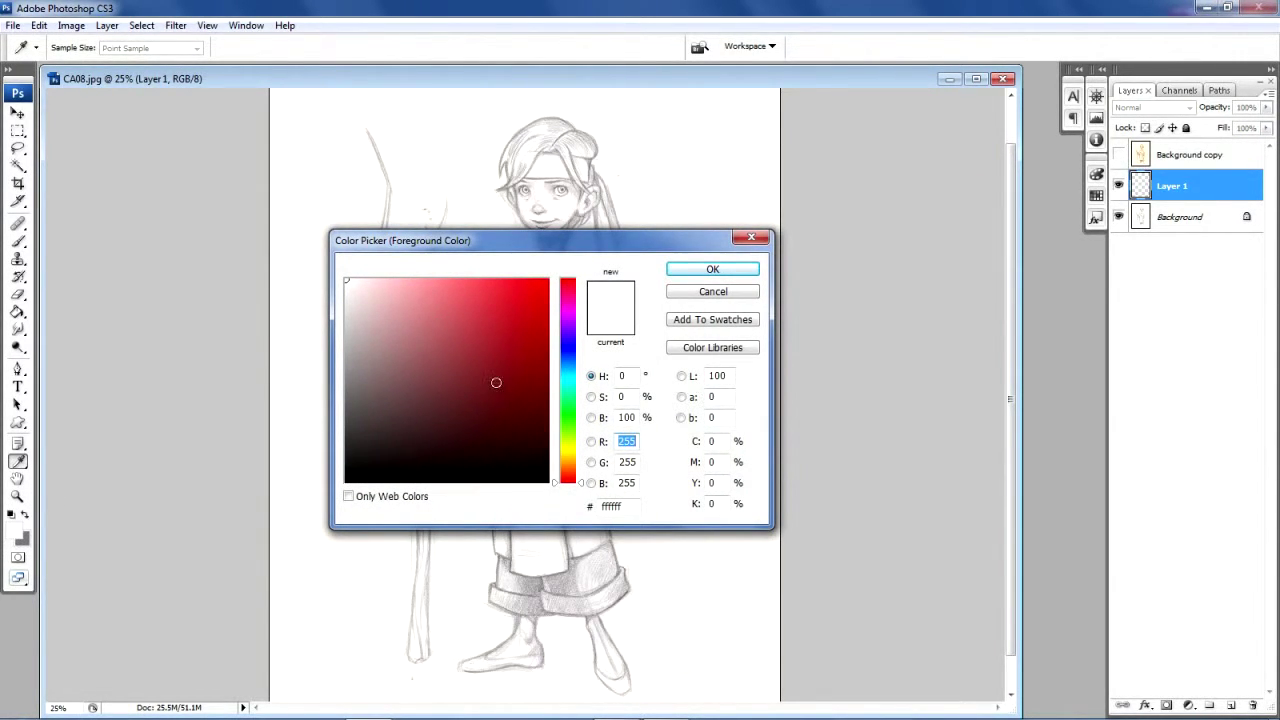
pyautogui.moveTo(577, 481); pyautogui.dragTo(575, 453)
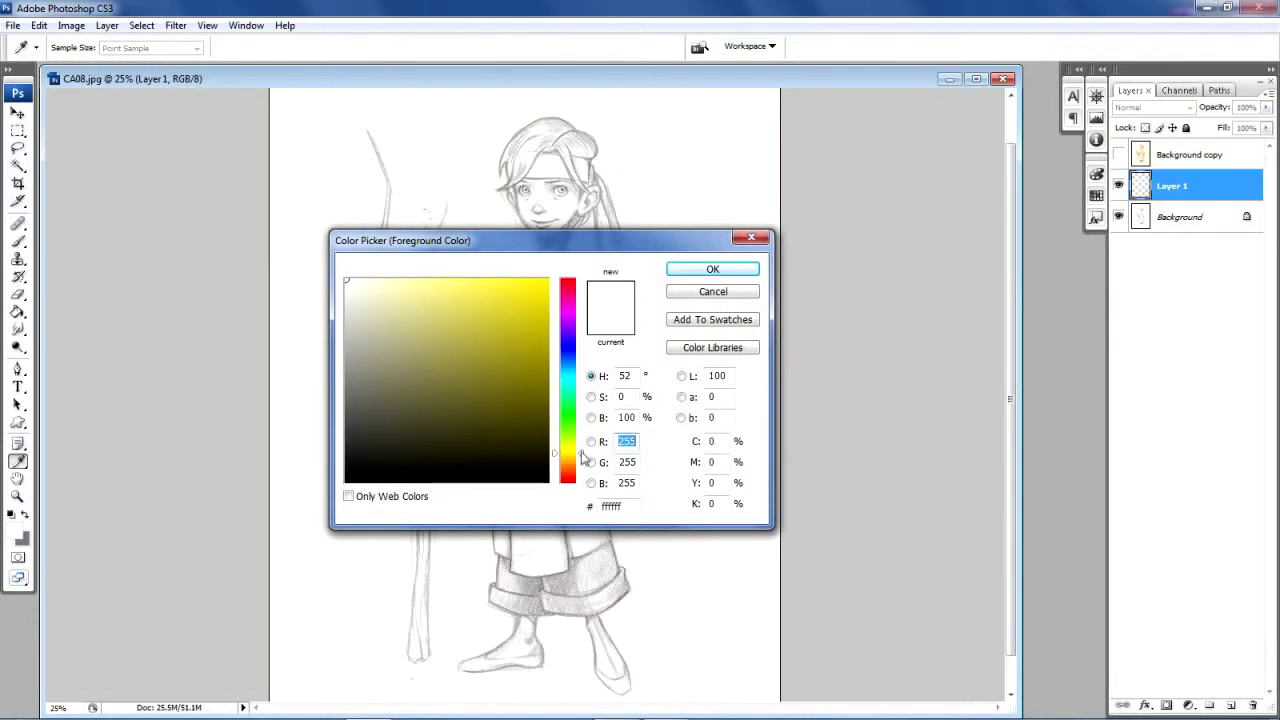
pyautogui.click(580, 460)
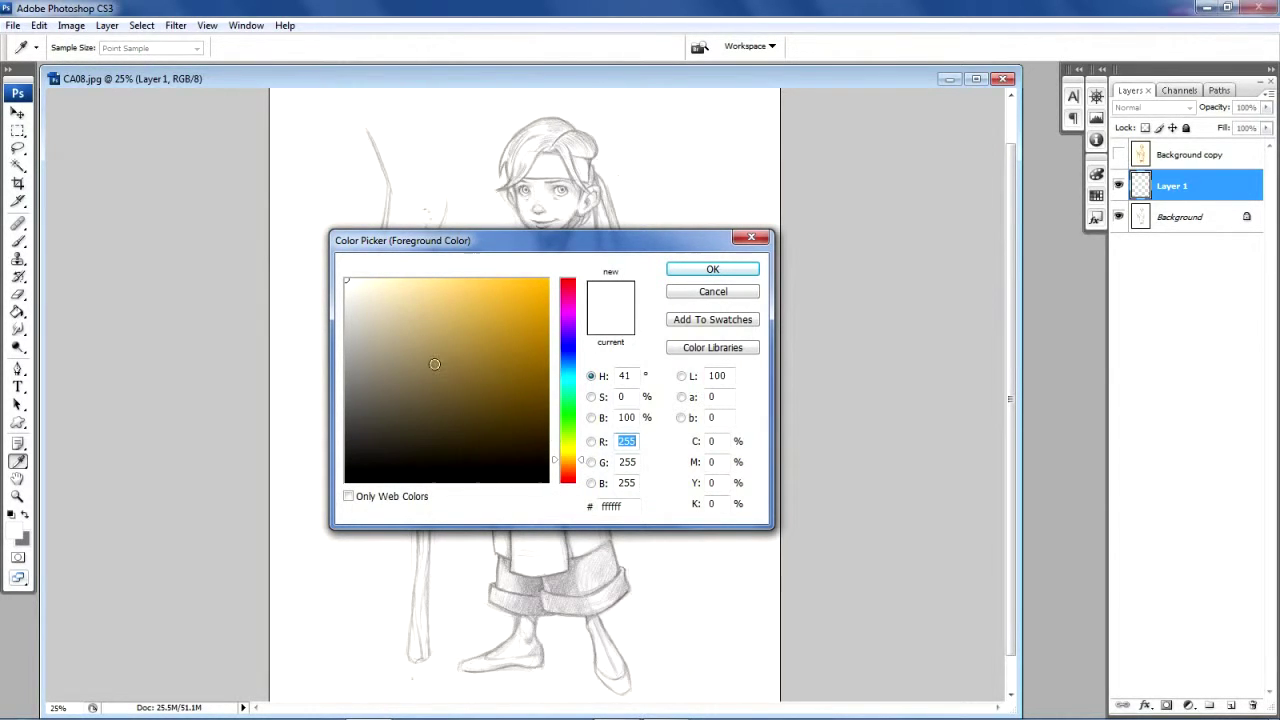
pyautogui.click(397, 305)
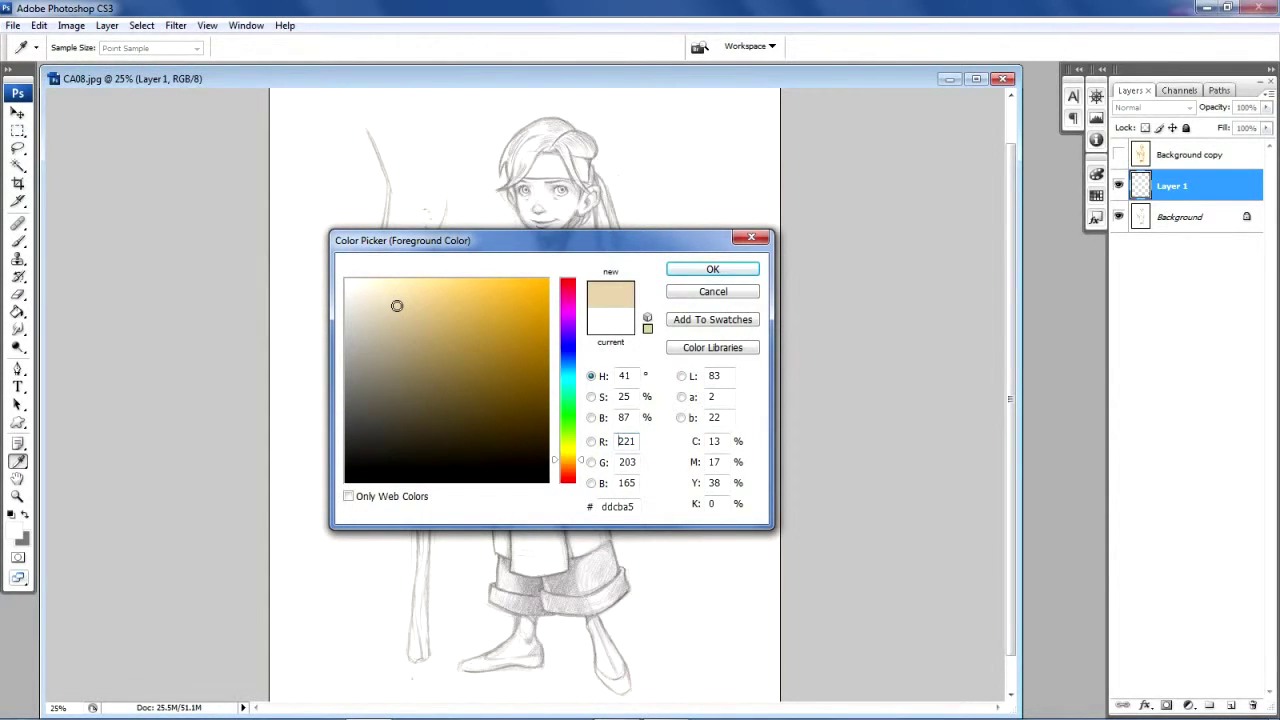
pyautogui.click(401, 315)
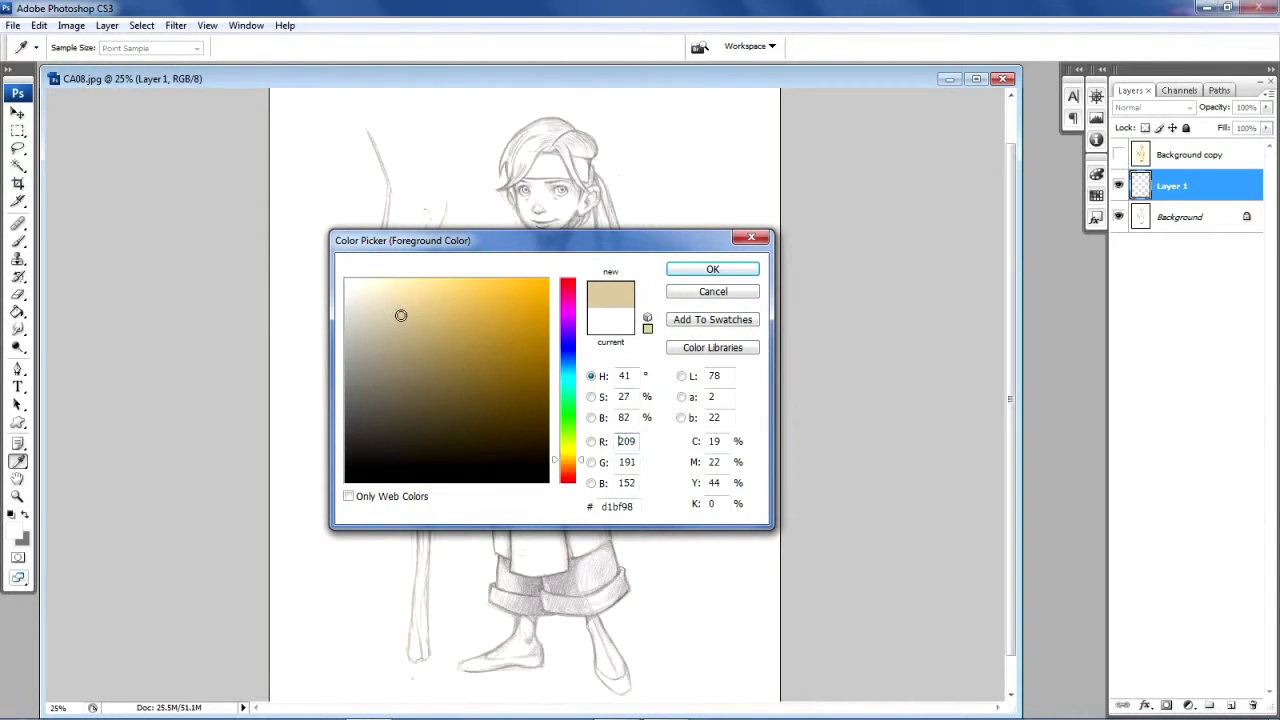
pyautogui.click(700, 270)
pyautogui.press('z')
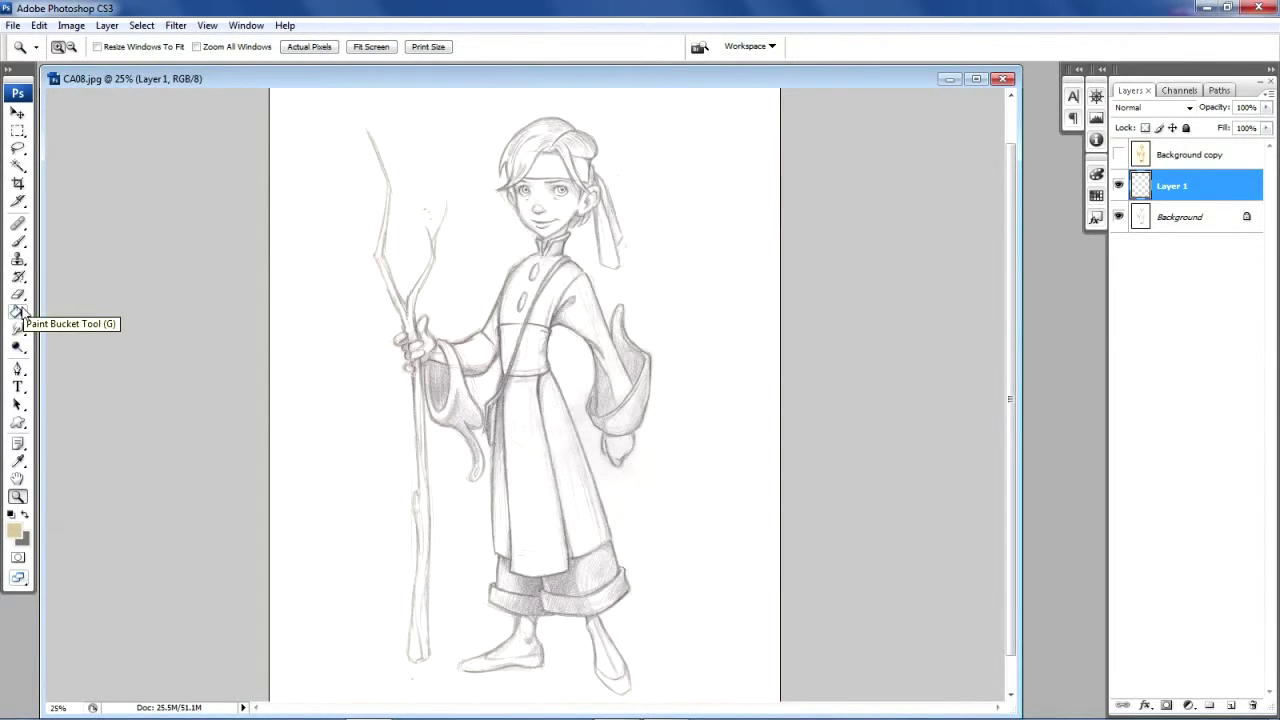
# Fill Layer 1 with the tan colour using the Paint Bucket, then bring up Filter > Noise > Add Noise.
pyautogui.click(18, 311)
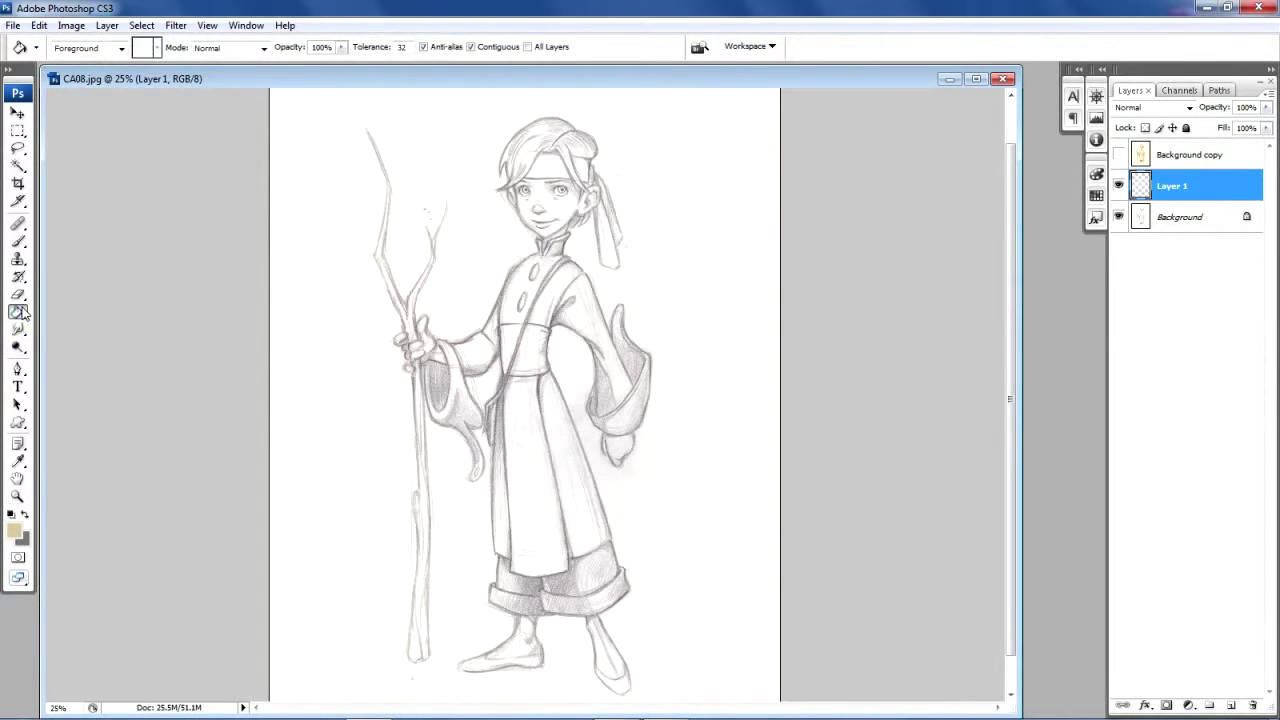
pyautogui.click(417, 208)
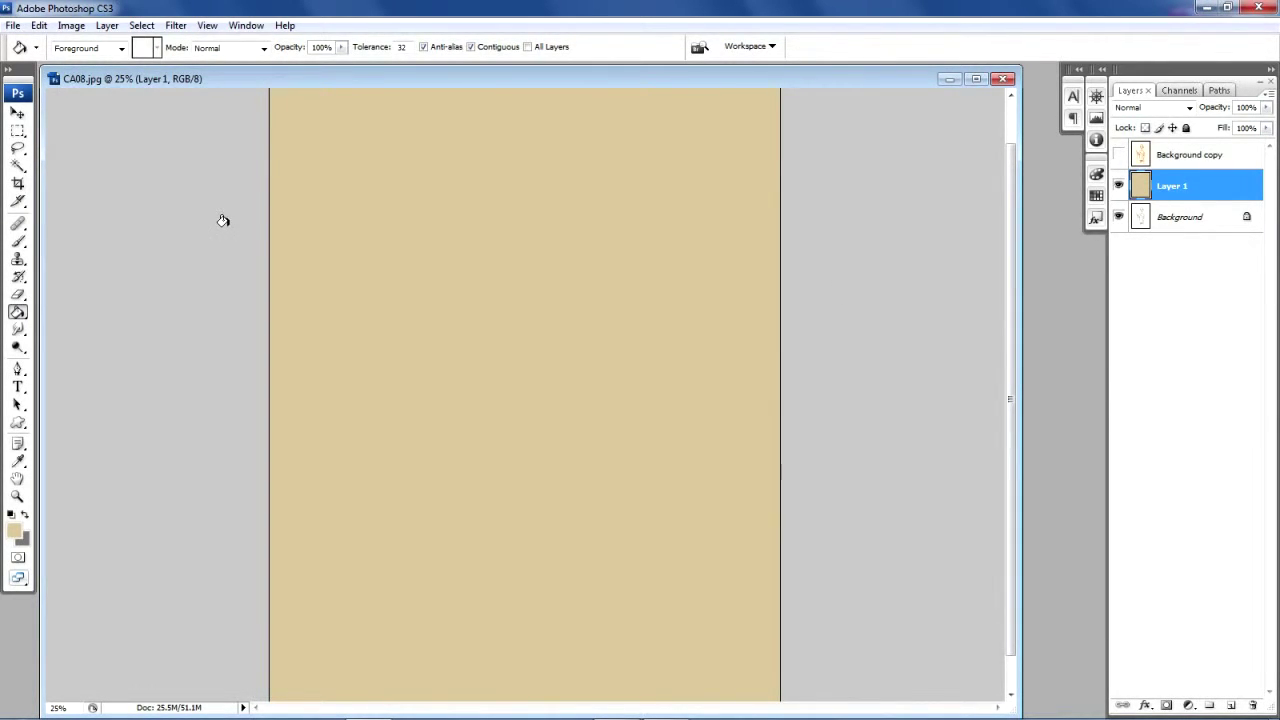
pyautogui.click(175, 26)
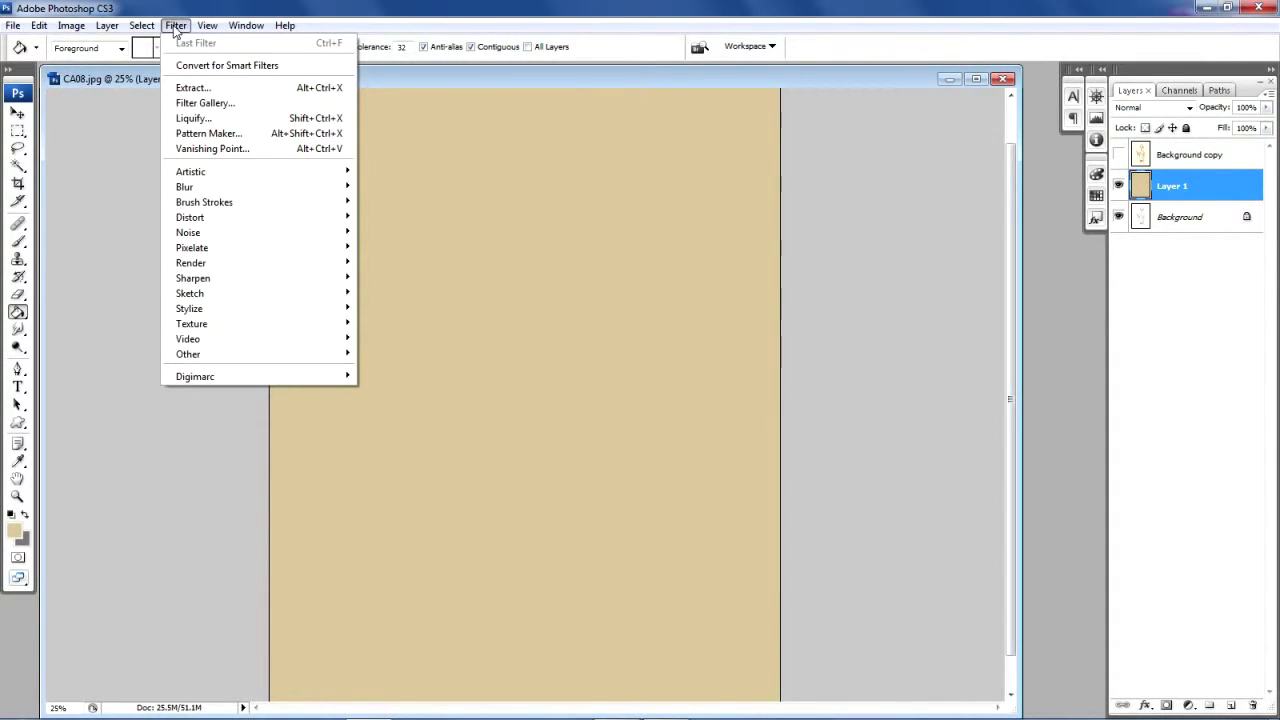
pyautogui.moveTo(214, 233)
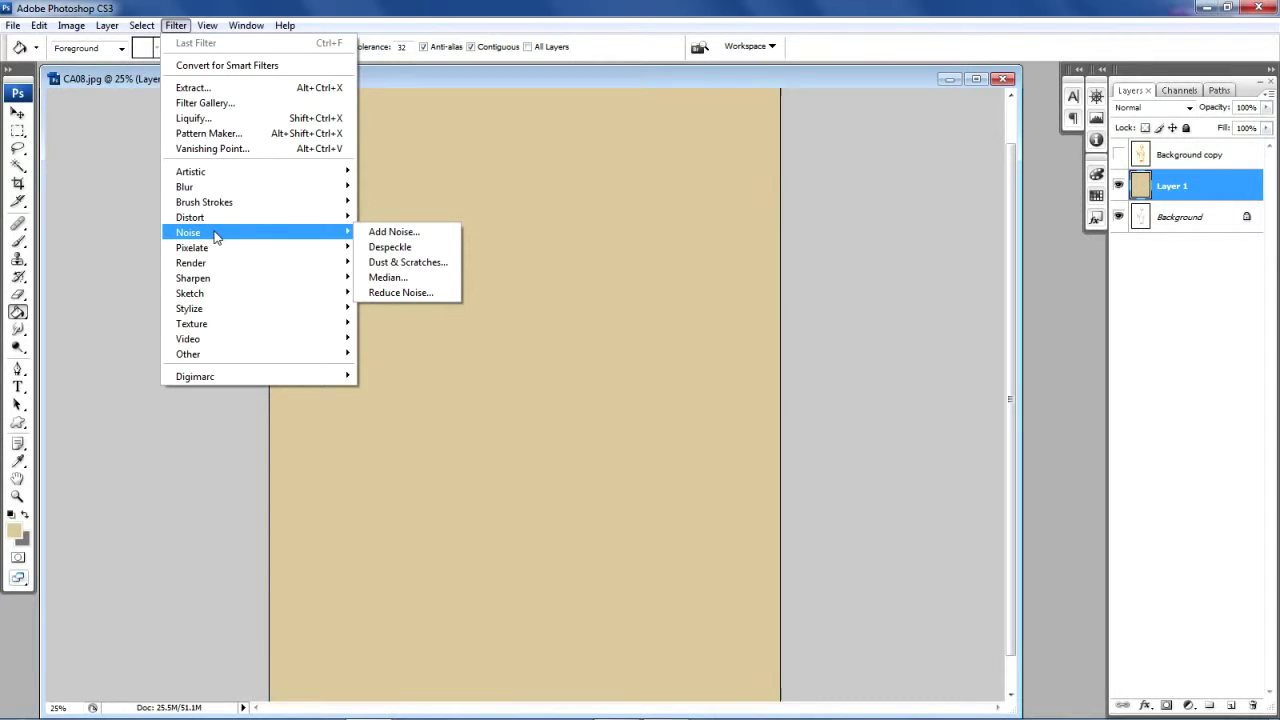
pyautogui.click(412, 232)
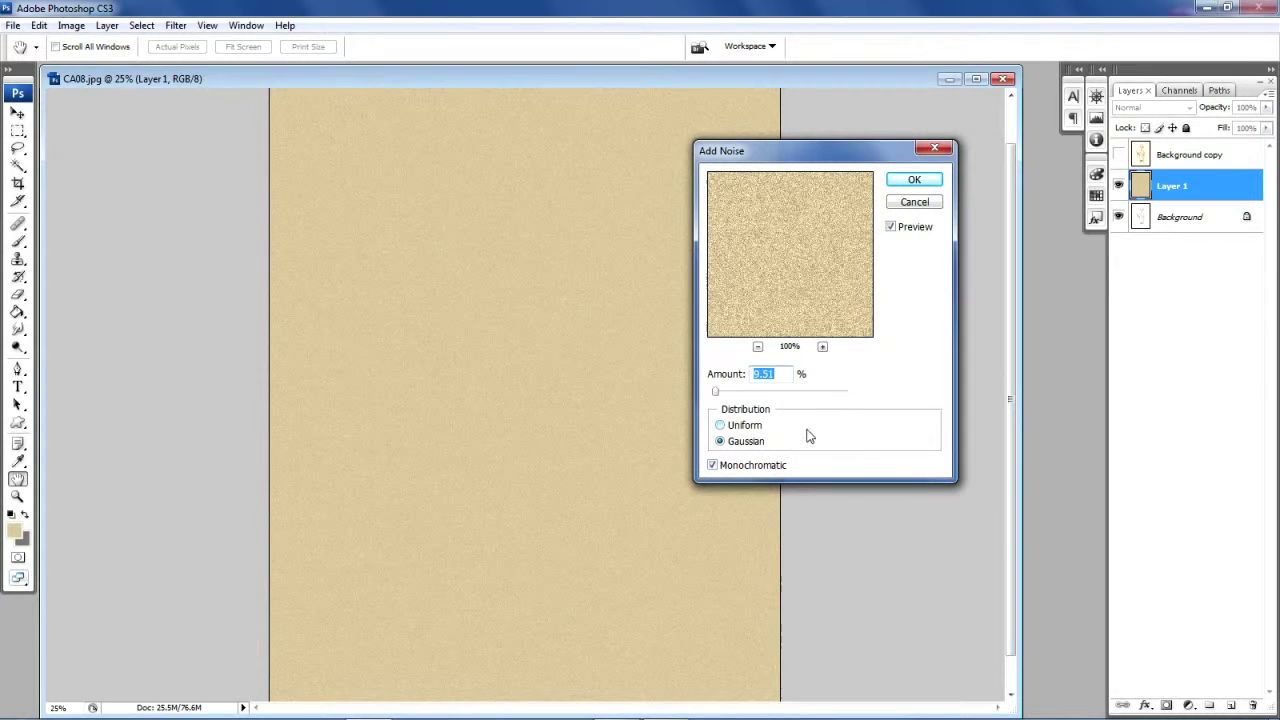
# Apply 9.51% Gaussian monochromatic noise to the tan Layer 1.
pyautogui.click(713, 467)
pyautogui.click(713, 466)
pyautogui.click(909, 183)
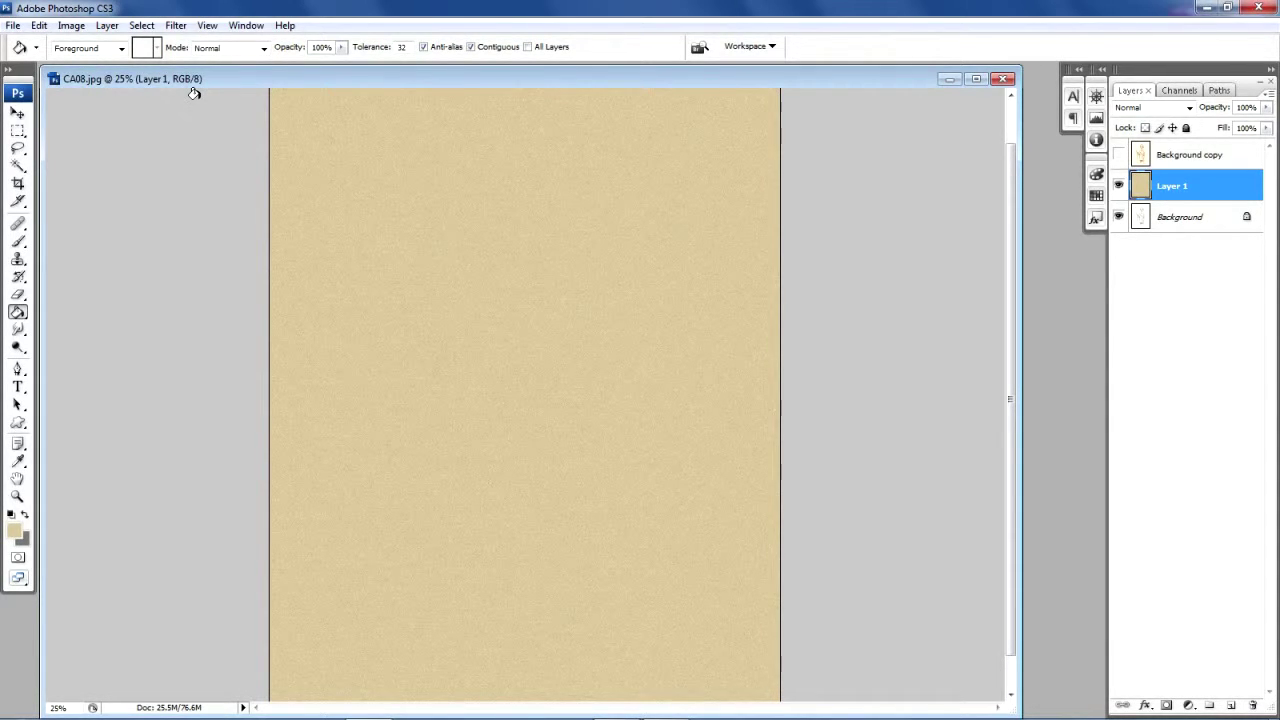
# Apply Filter > Blur > Gaussian Blur at a 1.2-pixel radius to the tan Layer 1.
pyautogui.click(176, 25)
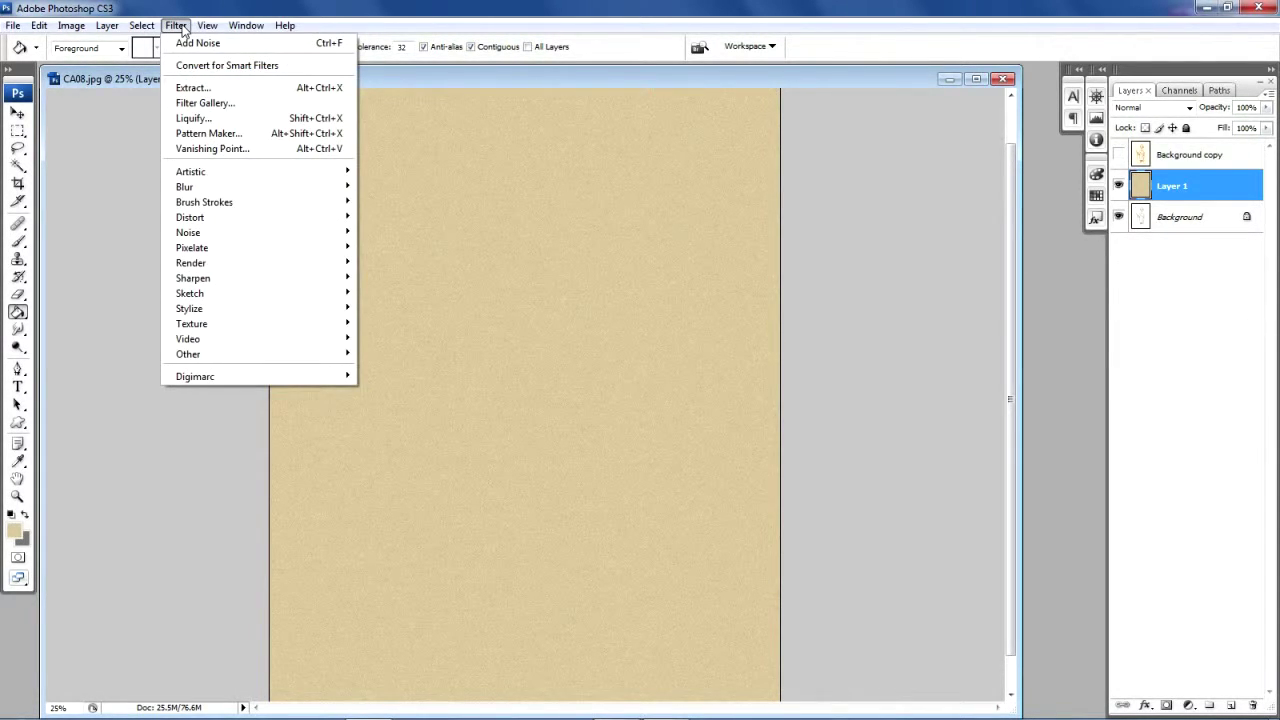
pyautogui.moveTo(203, 192)
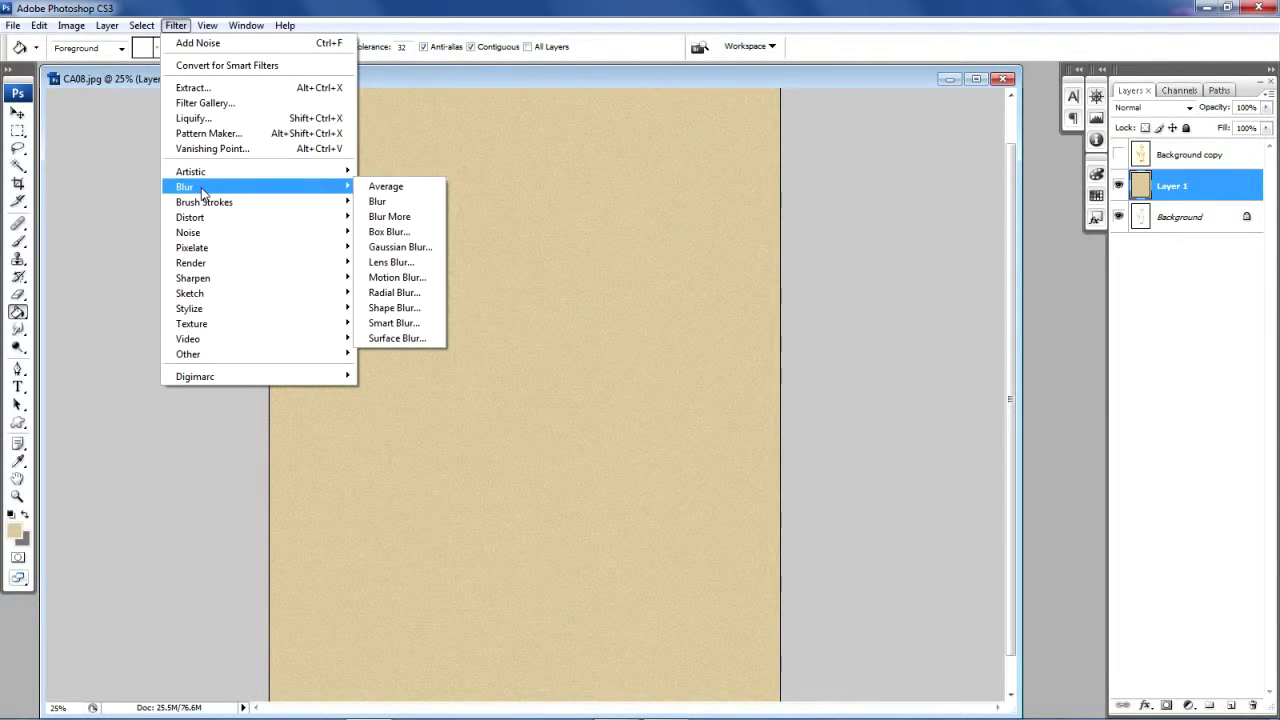
pyautogui.click(419, 248)
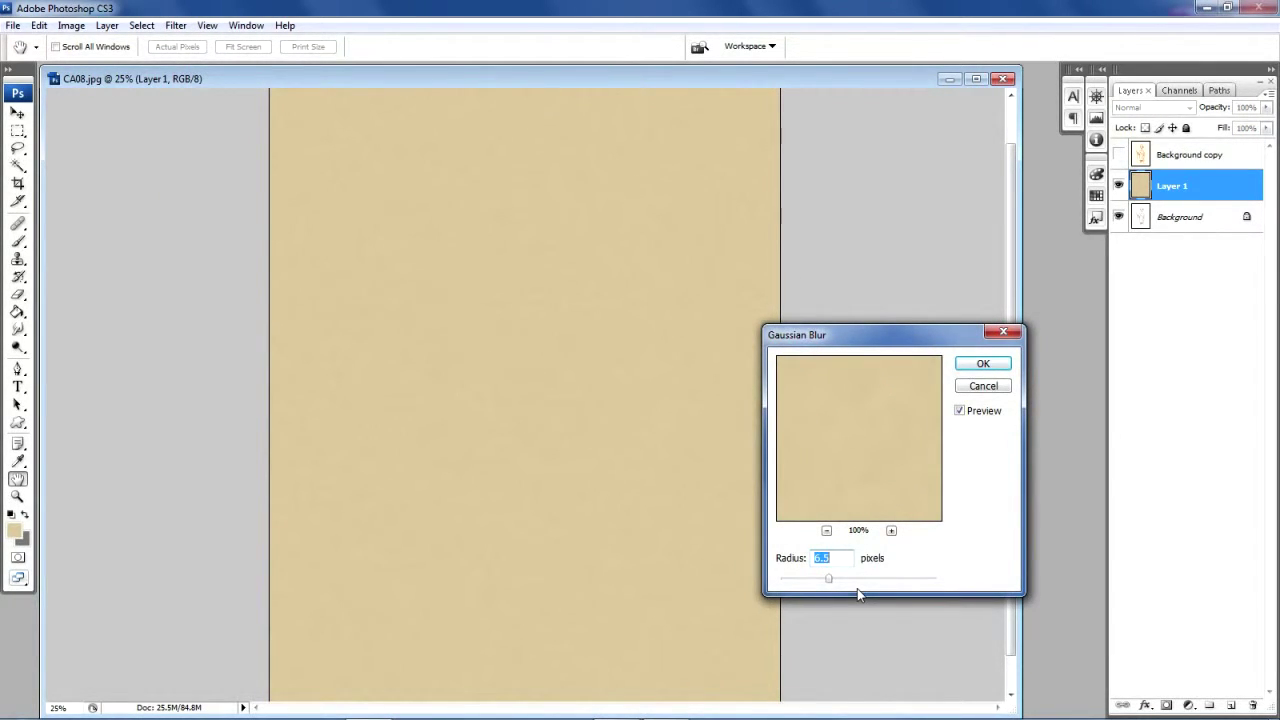
pyautogui.moveTo(812, 578); pyautogui.dragTo(788, 580)
pyautogui.click(984, 366)
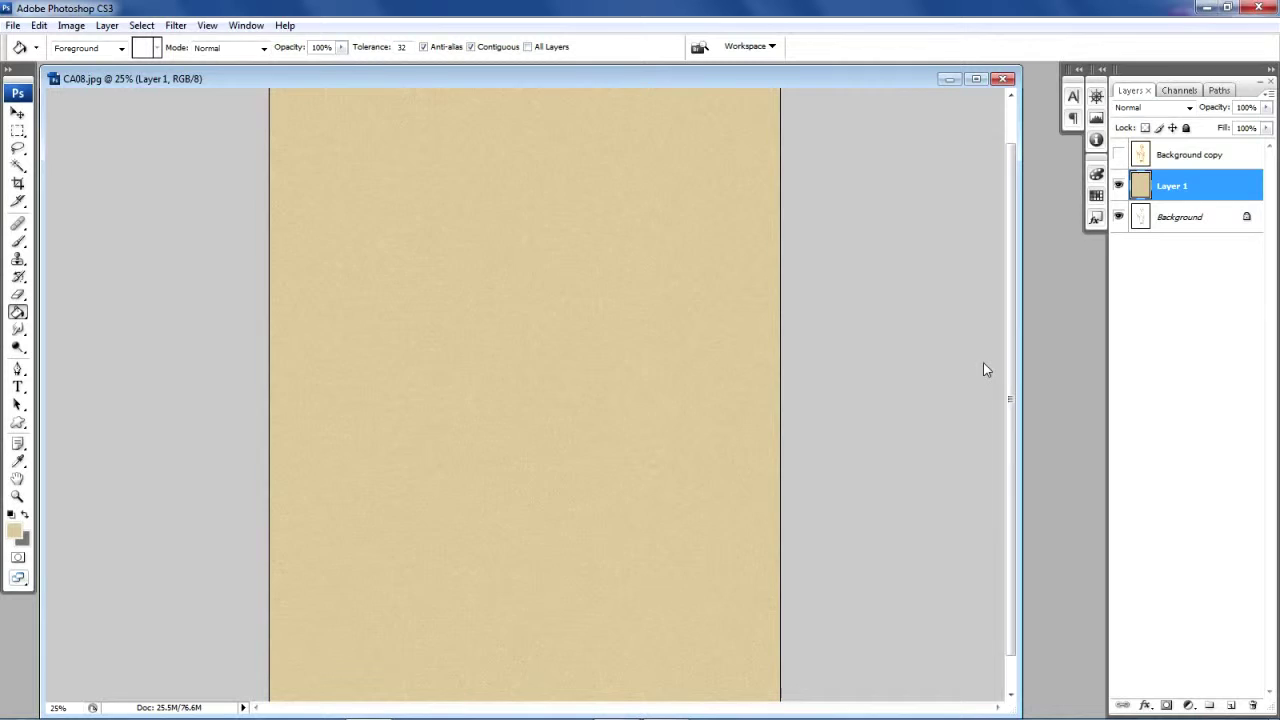
# Show the Background copy and set its blend mode to Multiply, leaving Layer 1 at Normal.
pyautogui.click(1120, 155)
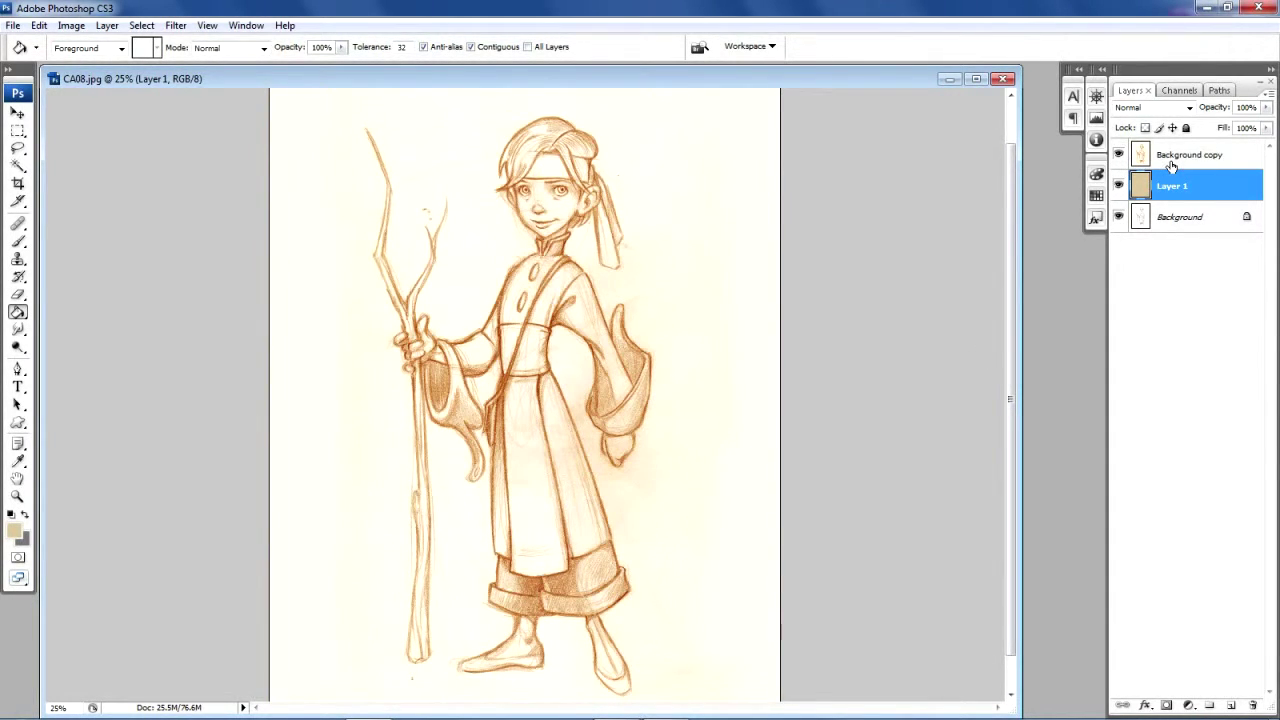
pyautogui.click(1187, 108)
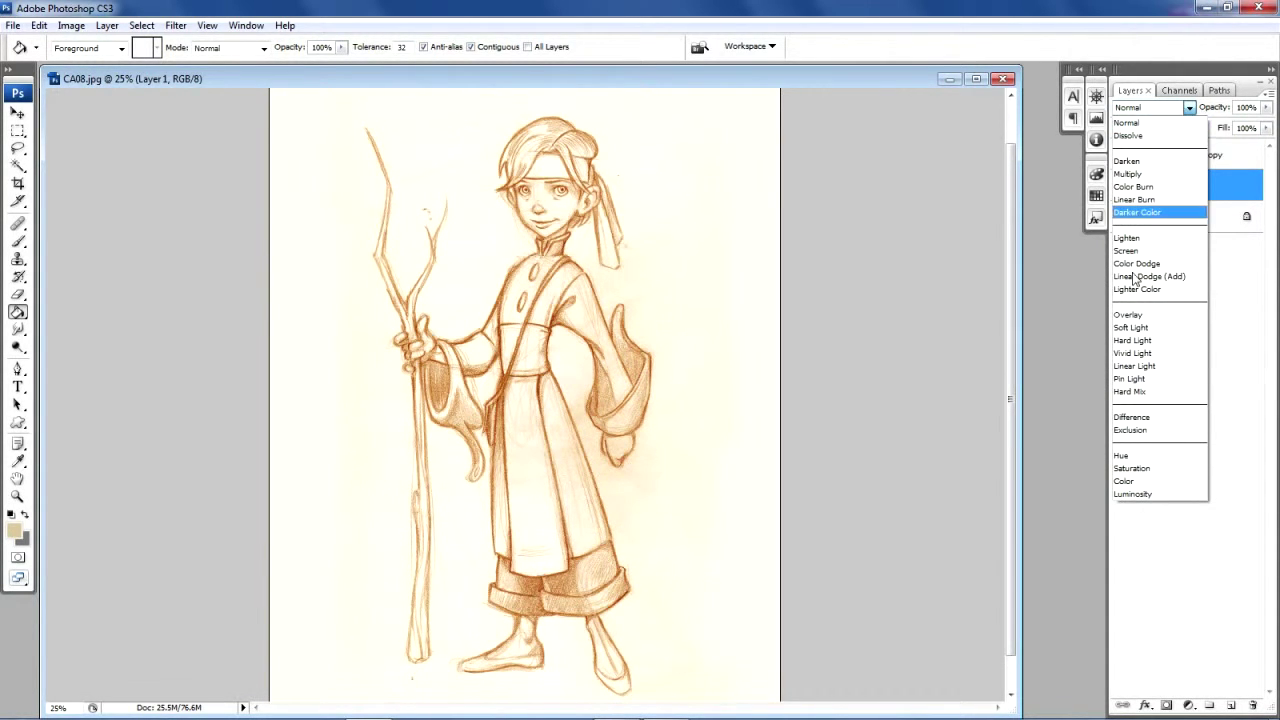
pyautogui.click(1142, 175)
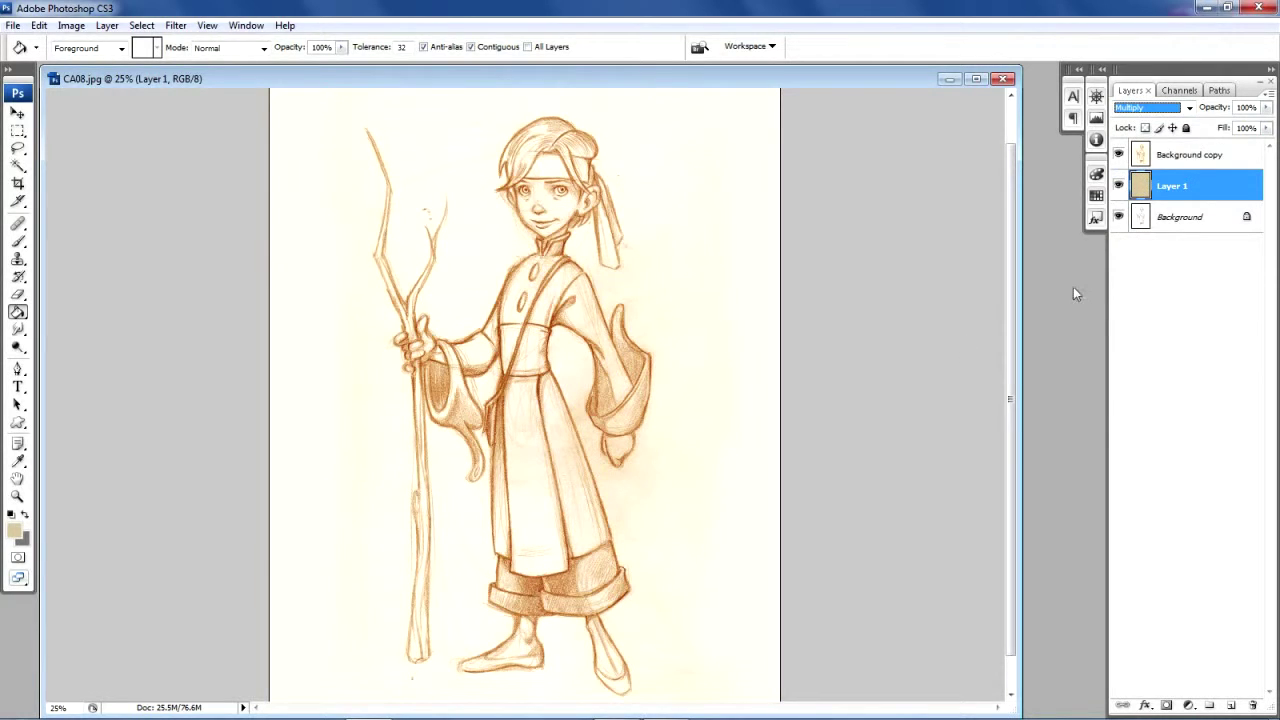
pyautogui.click(1198, 160)
pyautogui.click(1178, 189)
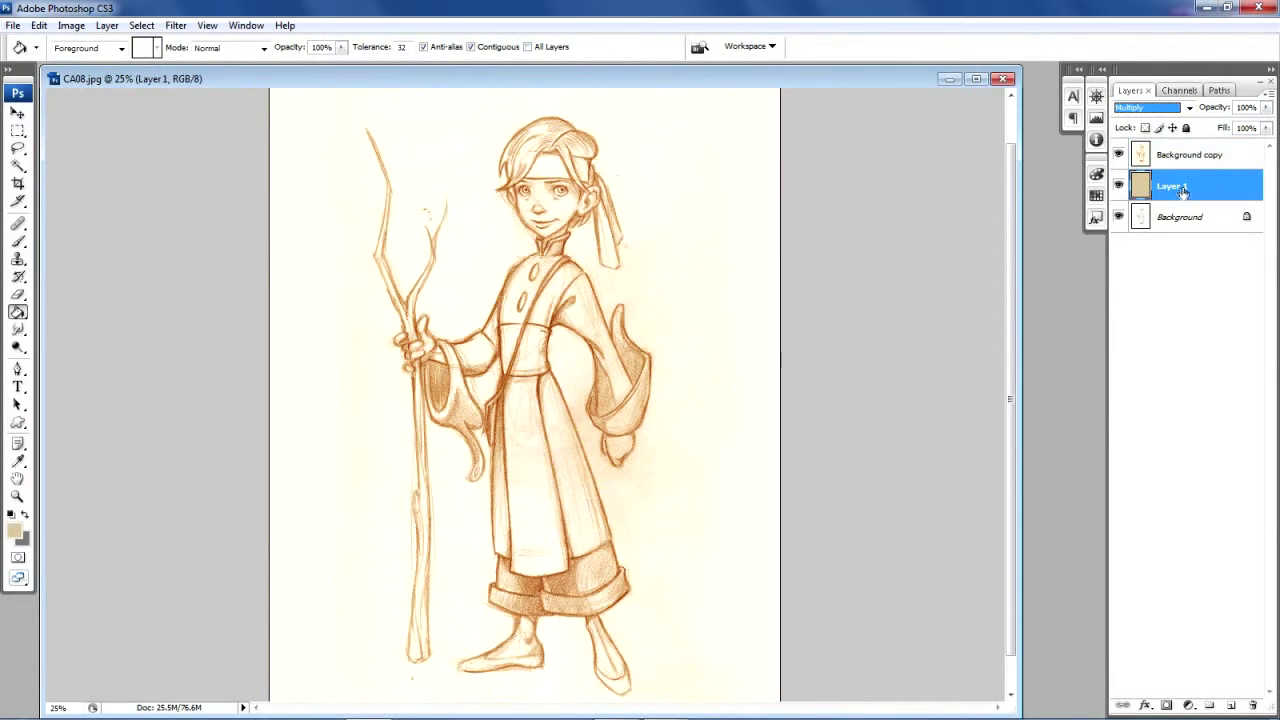
pyautogui.click(1189, 107)
pyautogui.click(1151, 129)
pyautogui.click(1179, 159)
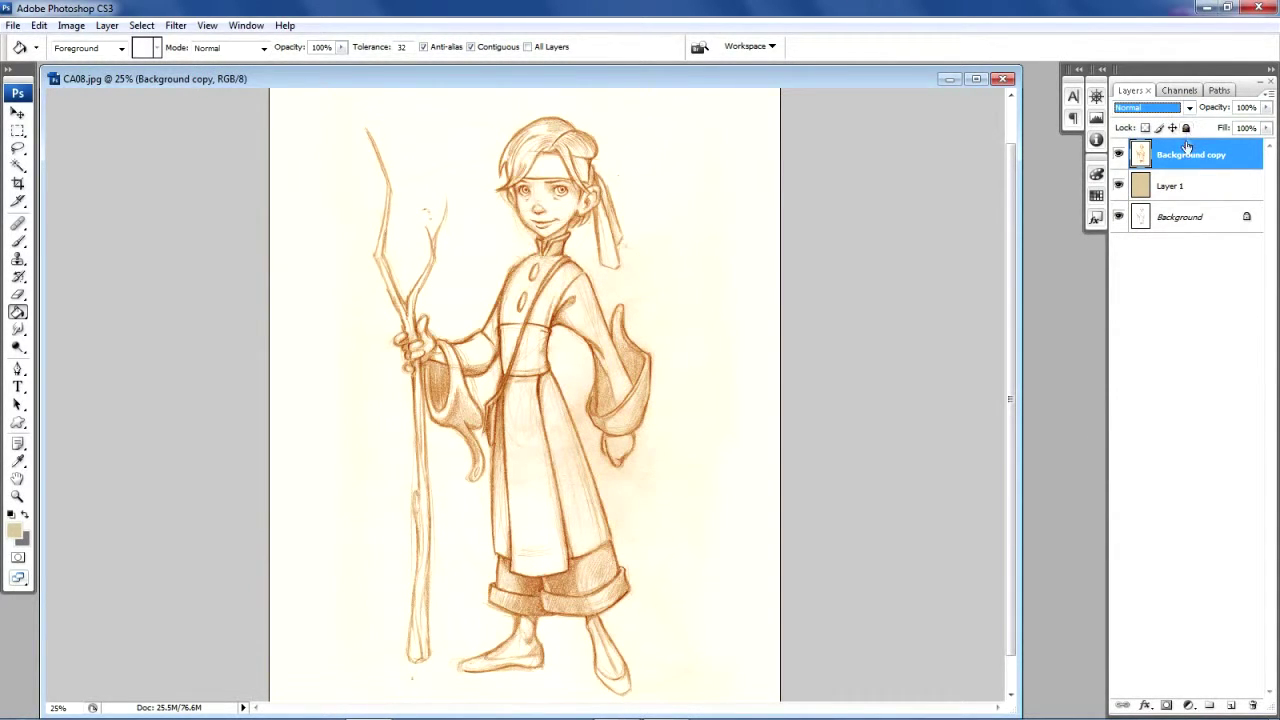
pyautogui.click(1189, 108)
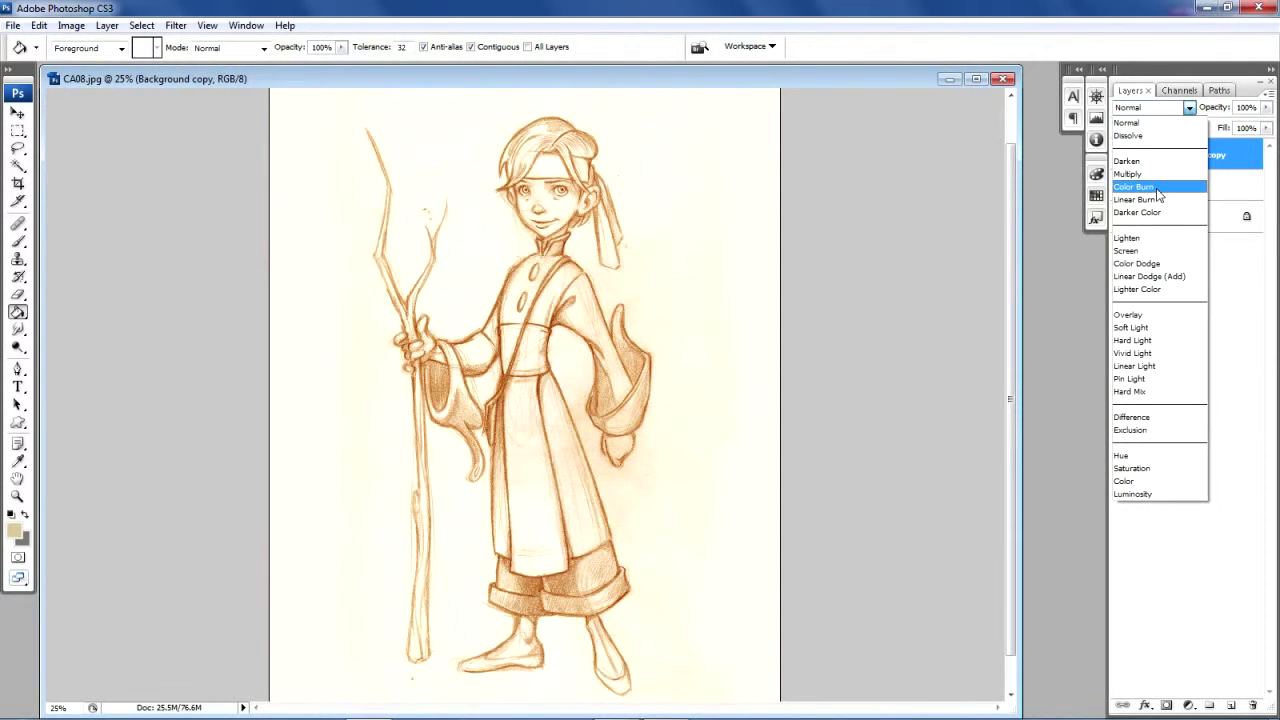
pyautogui.click(1150, 174)
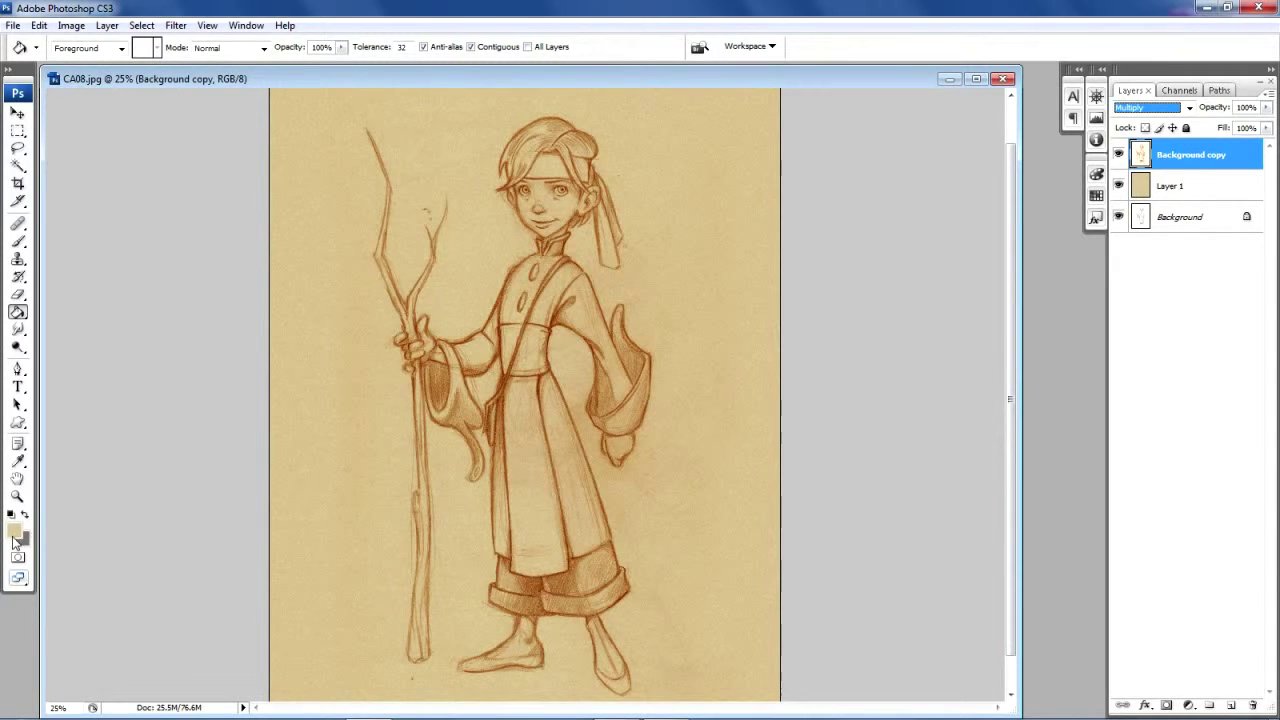
# Set the foreground colour to a light cream, hex f9edd4, in the Color Picker.
pyautogui.press('i')
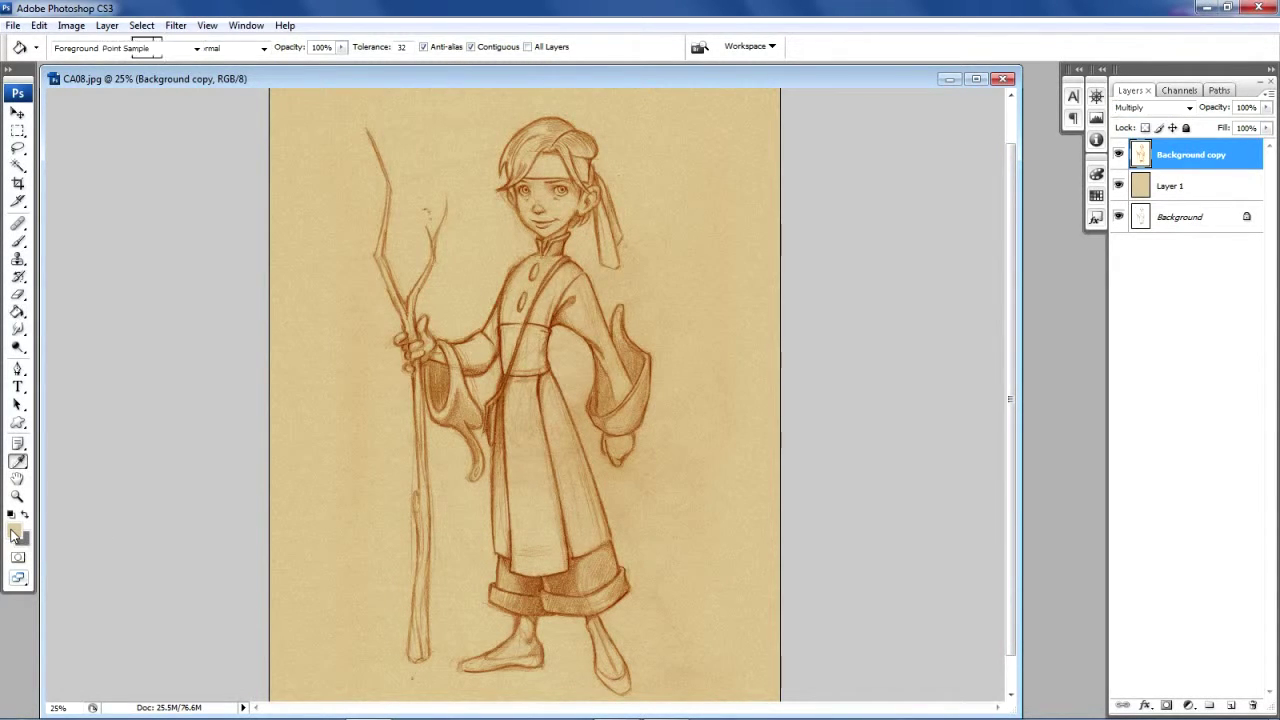
pyautogui.click(13, 533)
pyautogui.click(382, 288)
pyautogui.moveTo(382, 288); pyautogui.dragTo(377, 285)
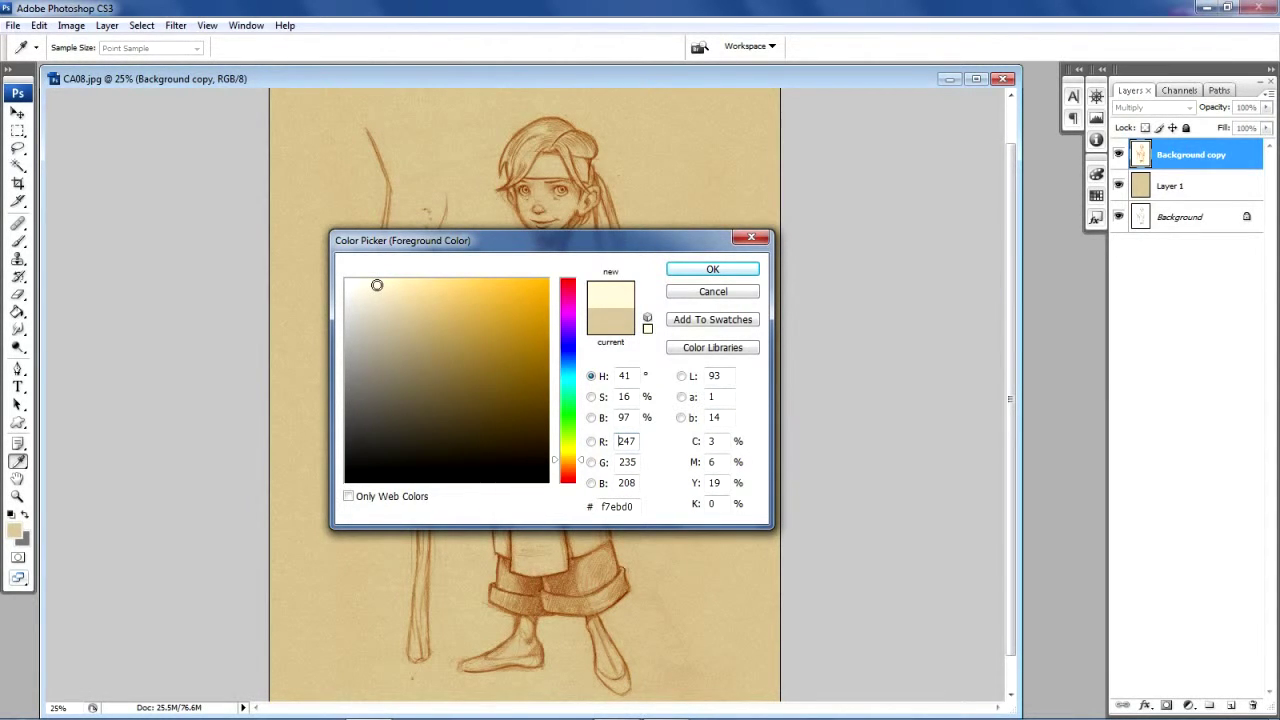
pyautogui.moveTo(377, 285); pyautogui.dragTo(375, 283)
pyautogui.click(683, 273)
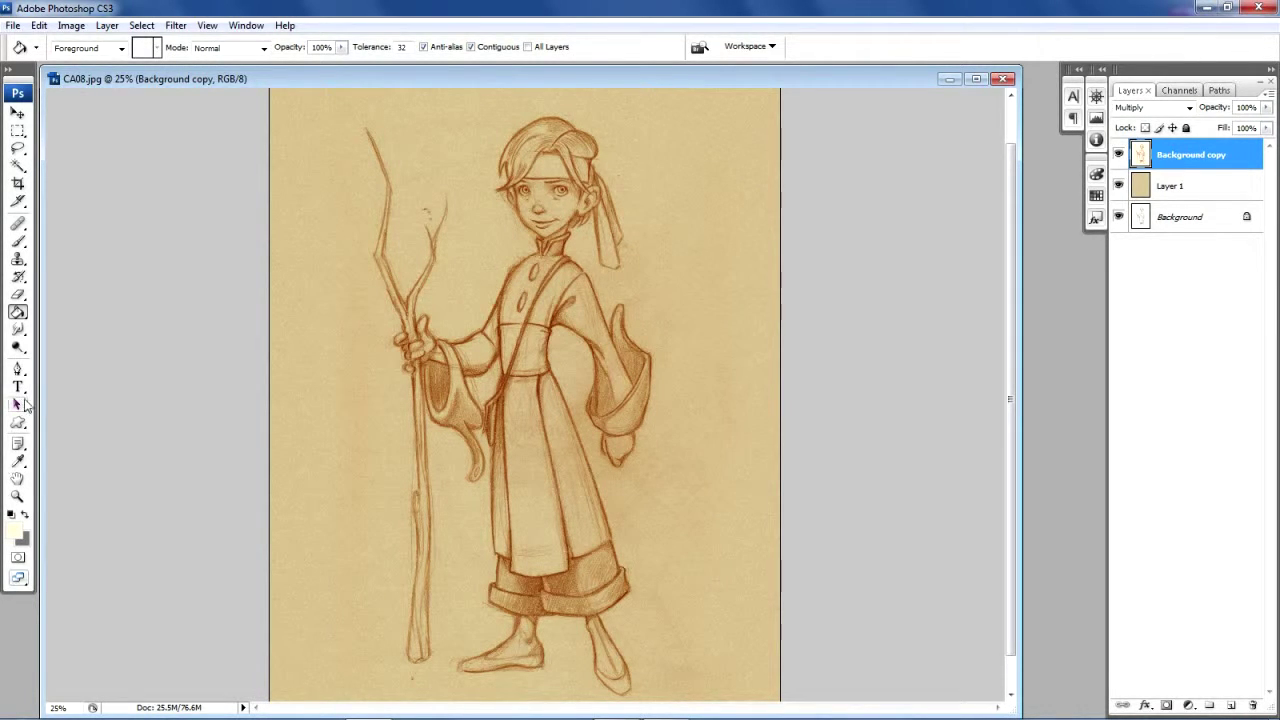
# Choose the Brush with the Chalk 36 preset and enlarge its Master Diameter to 76 px.
pyautogui.click(20, 244)
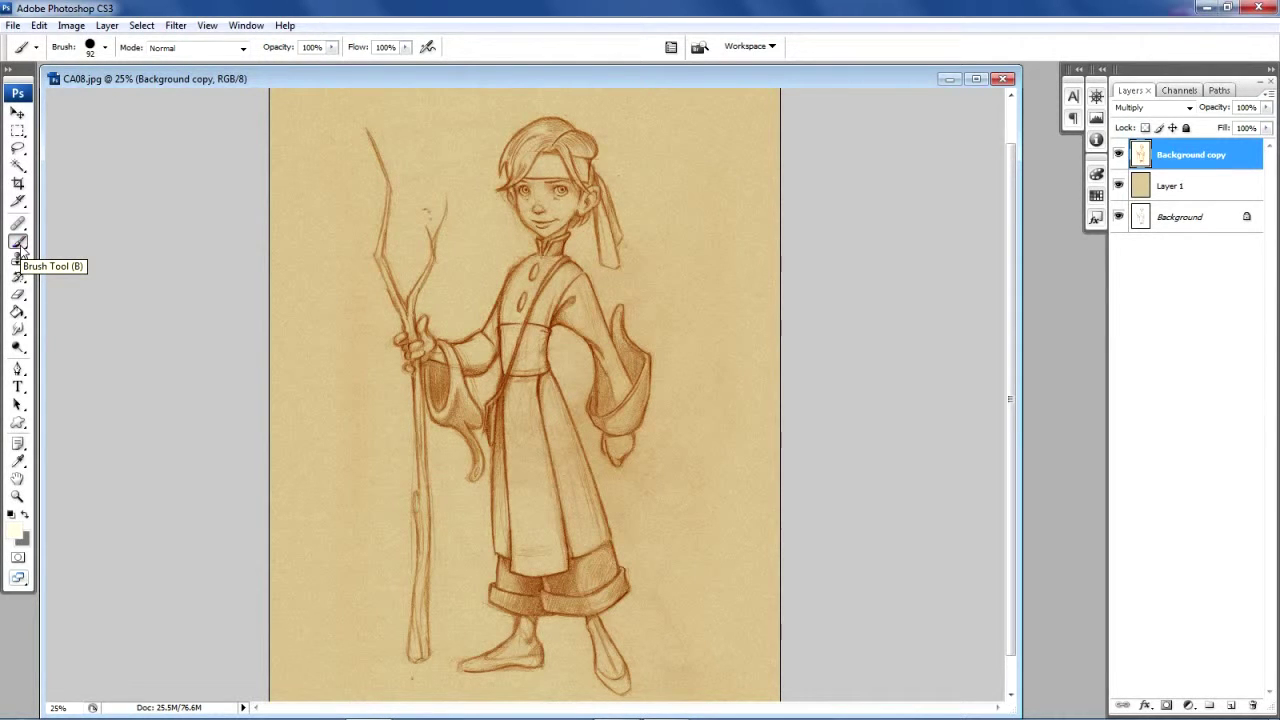
pyautogui.click(105, 48)
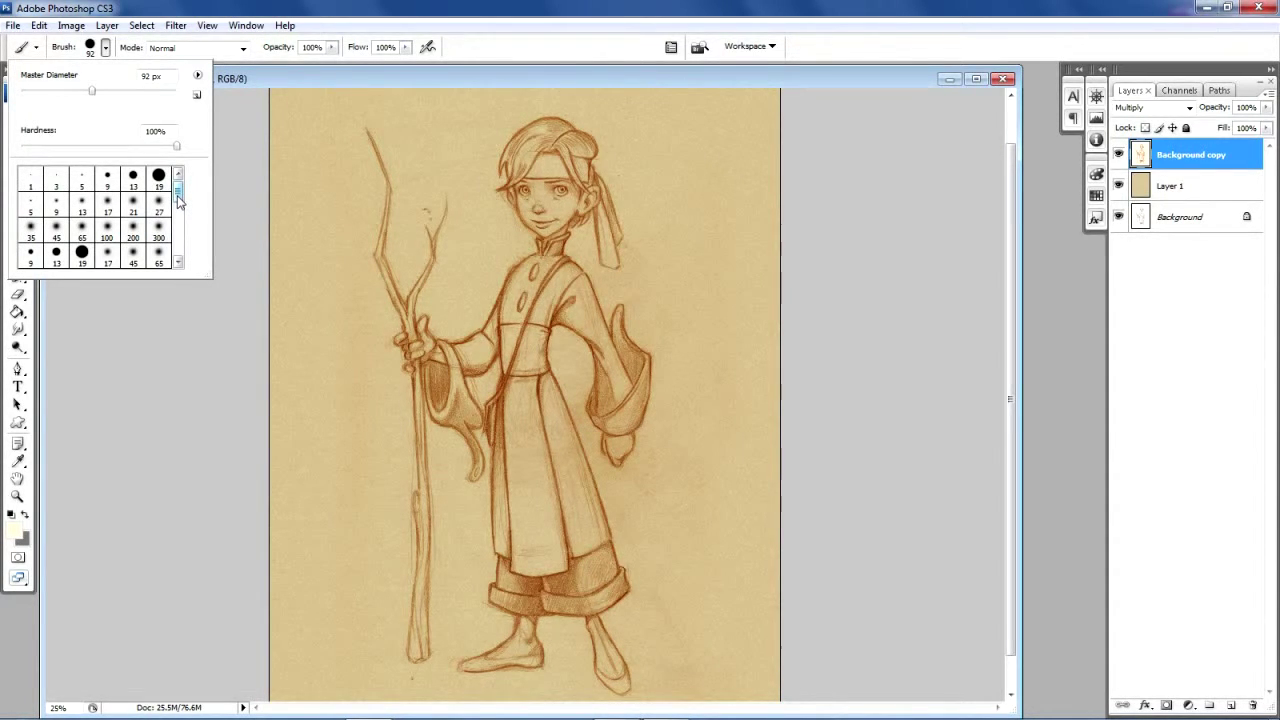
pyautogui.moveTo(177, 197); pyautogui.dragTo(178, 225)
pyautogui.scroll(-2, 178, 222)
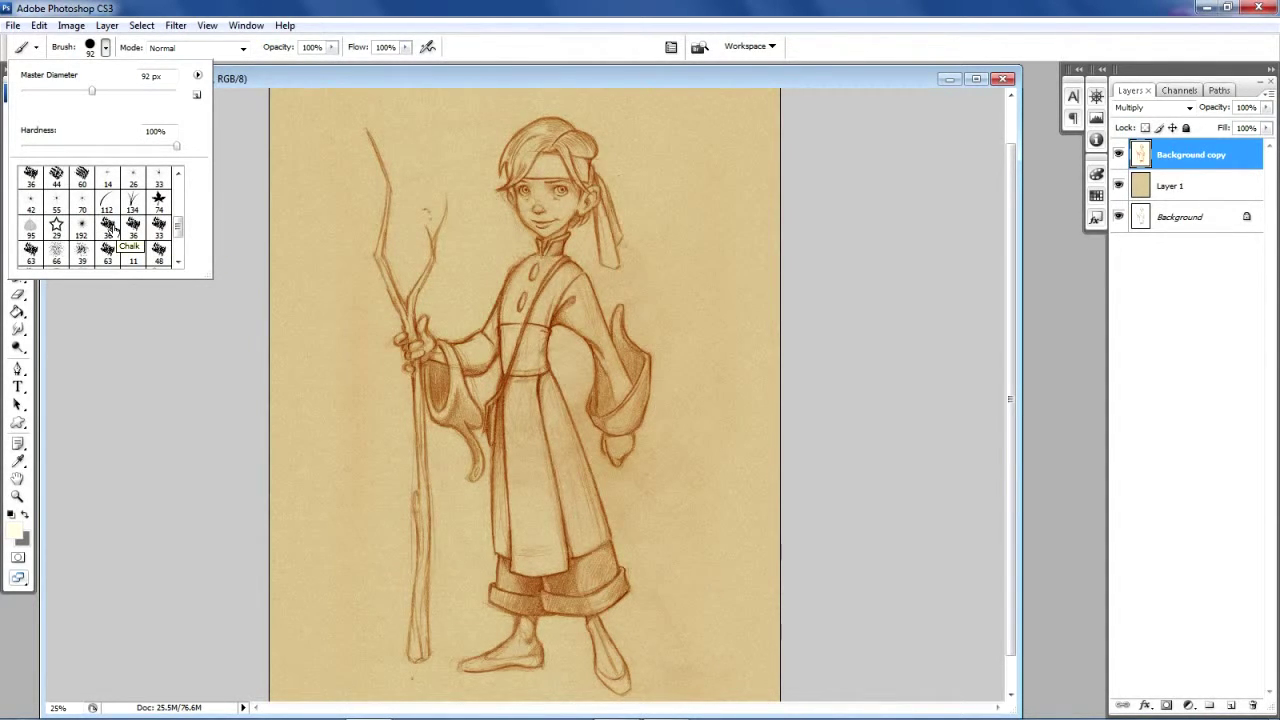
pyautogui.click(108, 233)
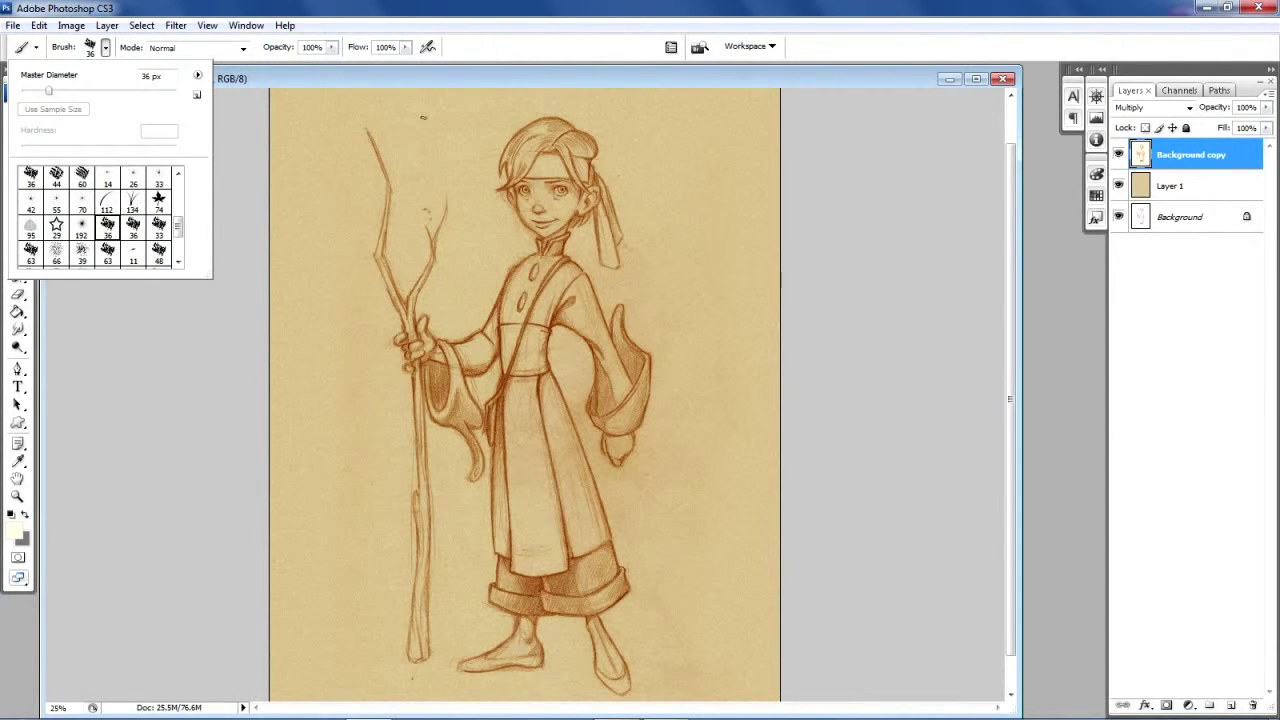
pyautogui.click(105, 92)
pyautogui.moveTo(105, 92); pyautogui.dragTo(83, 92)
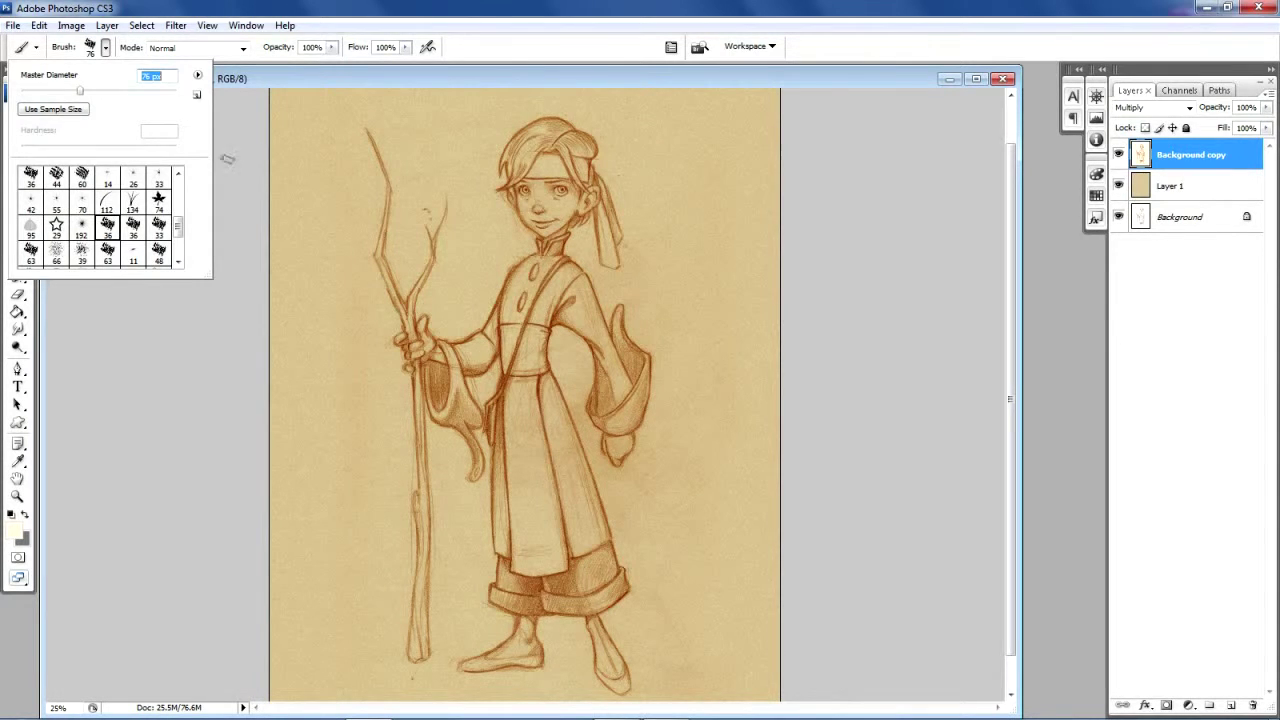
pyautogui.click(226, 160)
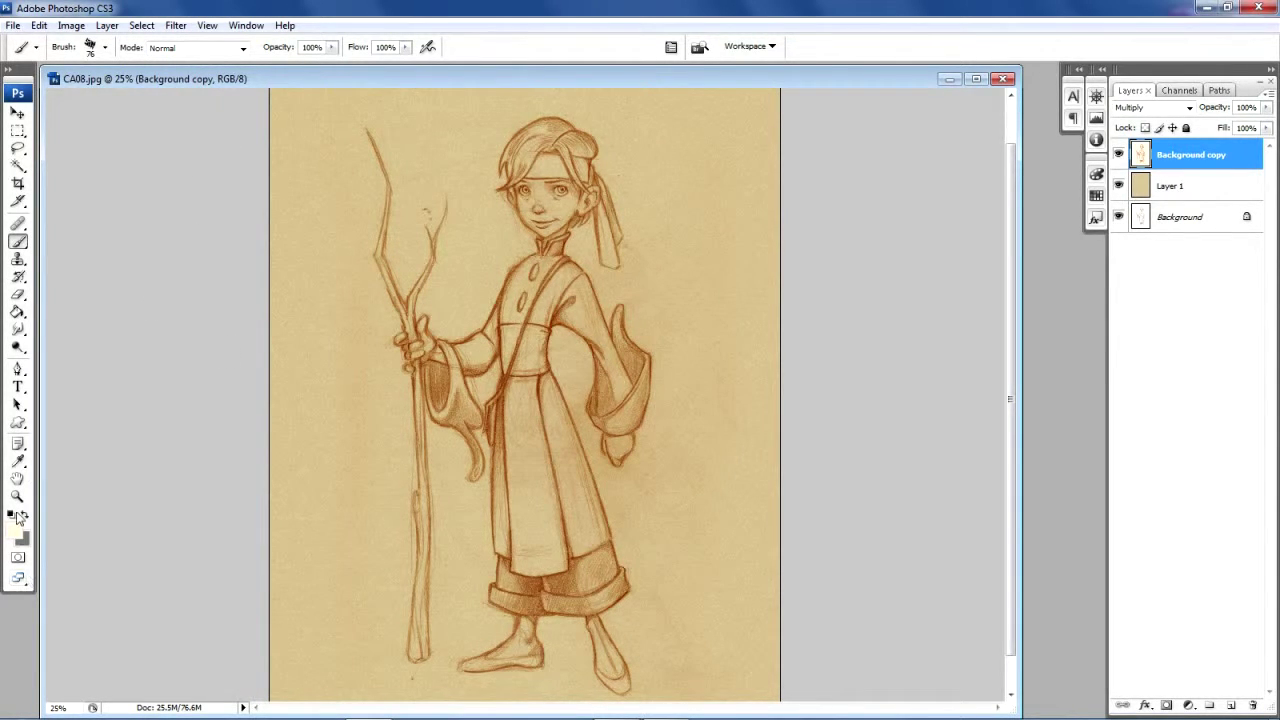
# Zoom to 66.7% on the character's head, widen the document window and return to the Brush.
pyautogui.click(17, 496)
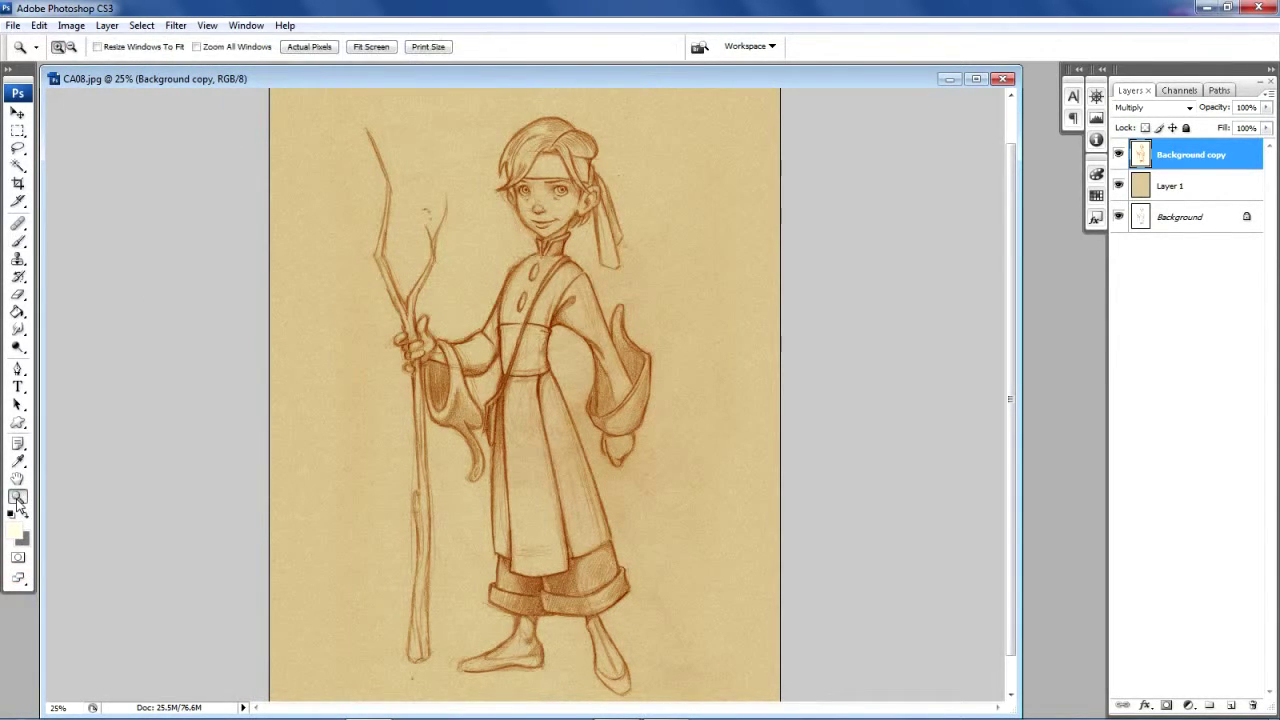
pyautogui.click(527, 255)
pyautogui.click(562, 535)
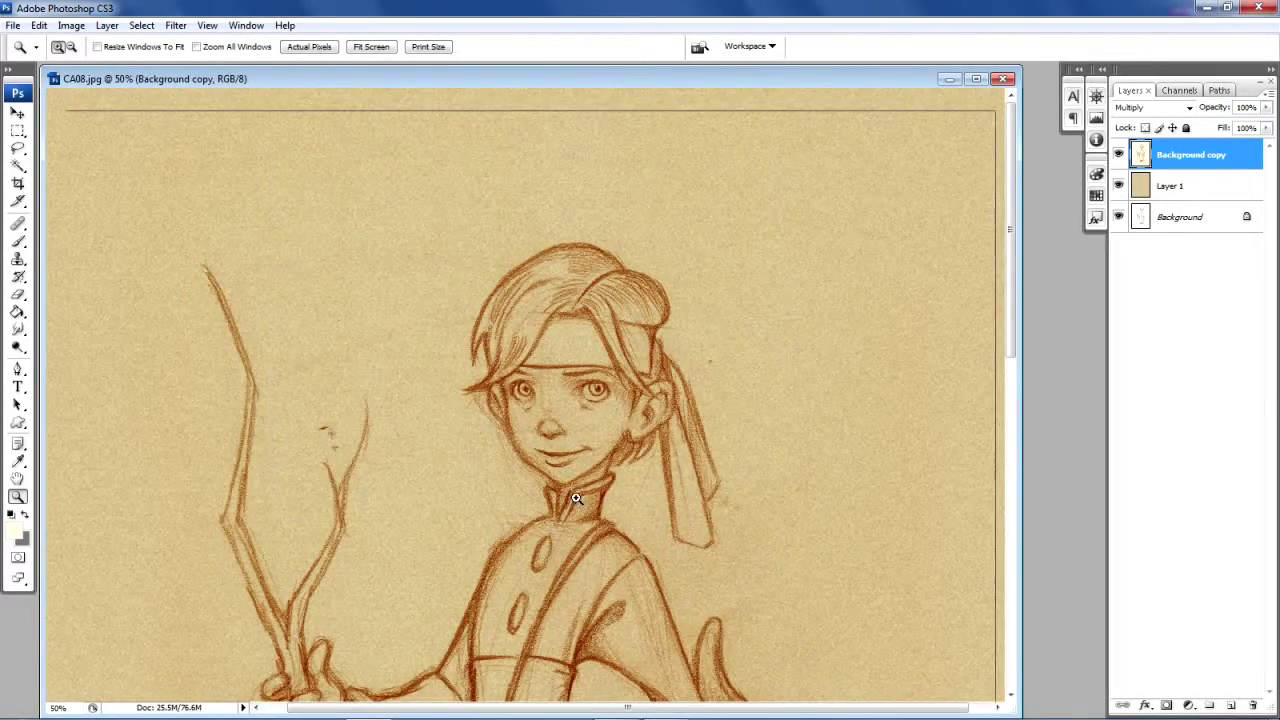
pyautogui.click(576, 498)
pyautogui.moveTo(1020, 429)
pyautogui.mouseDown()
pyautogui.moveTo(1035, 430)
pyautogui.moveTo(1046, 380)
pyautogui.moveTo(1038, 342)
pyautogui.mouseUp()
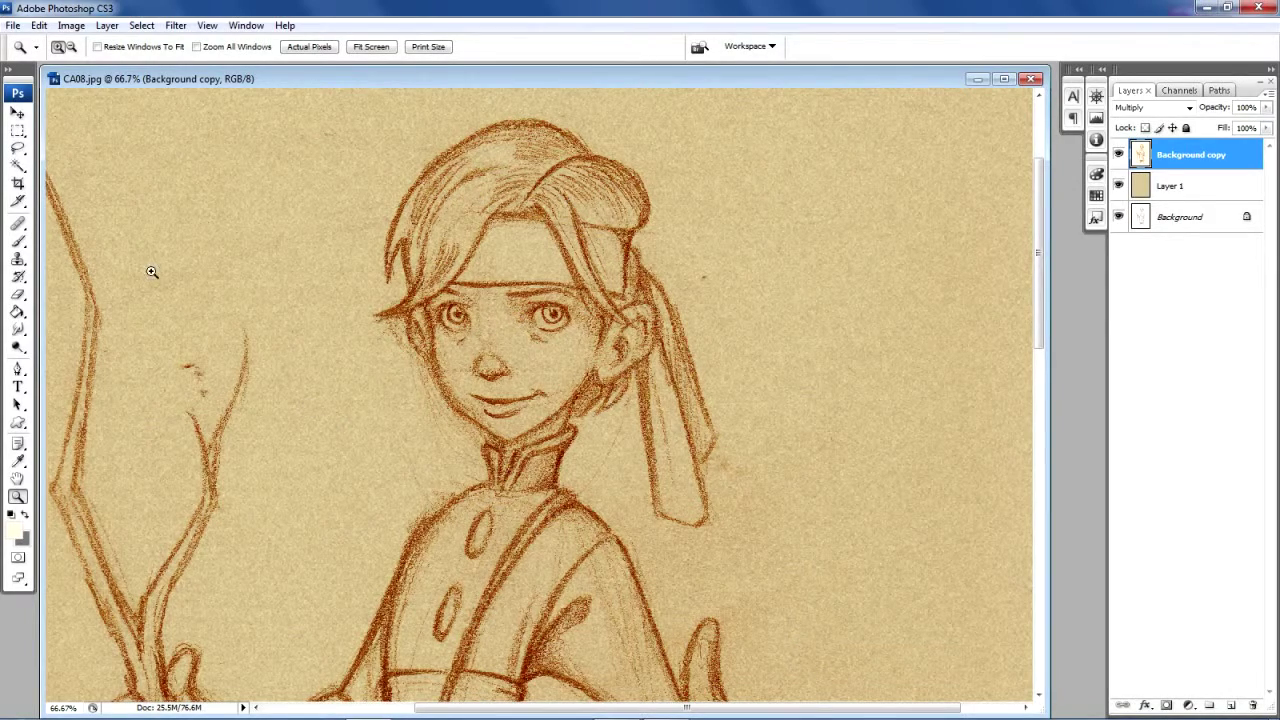
pyautogui.click(19, 242)
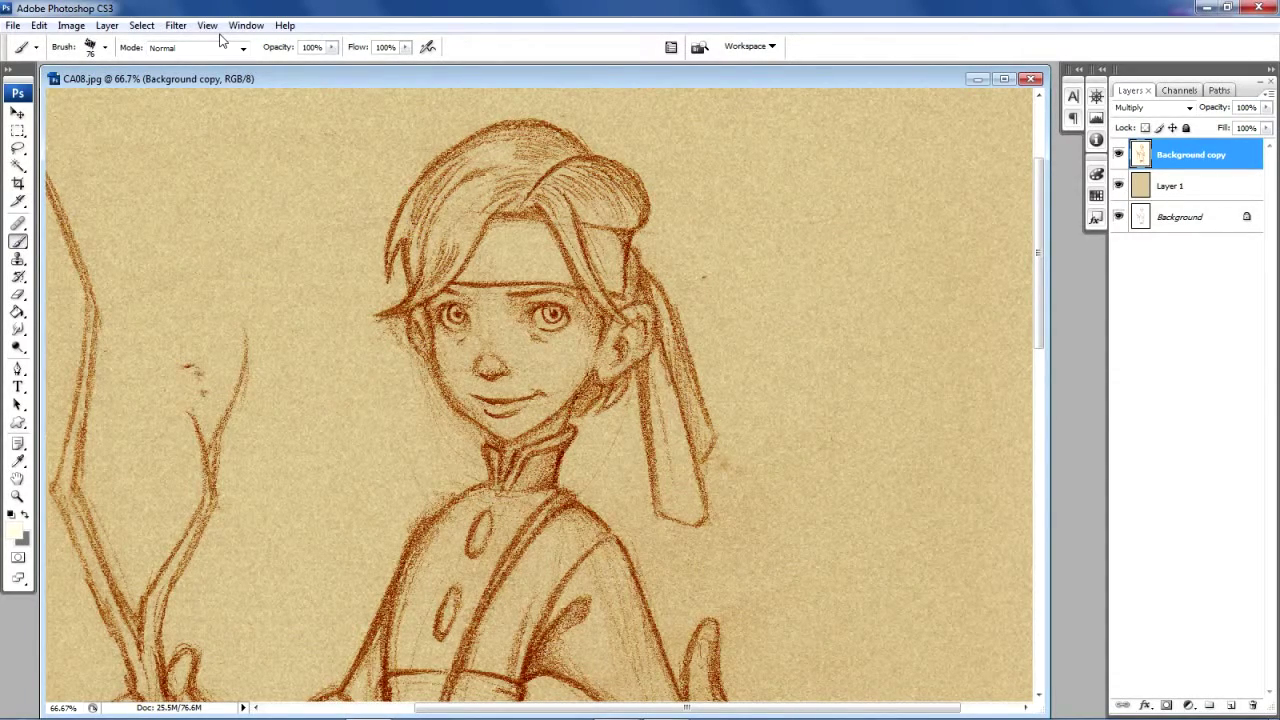
# Lower brush opacity to 30% and add a new Layer 2 in Overlay blend mode.
pyautogui.click(333, 48)
pyautogui.moveTo(309, 67); pyautogui.dragTo(284, 66)
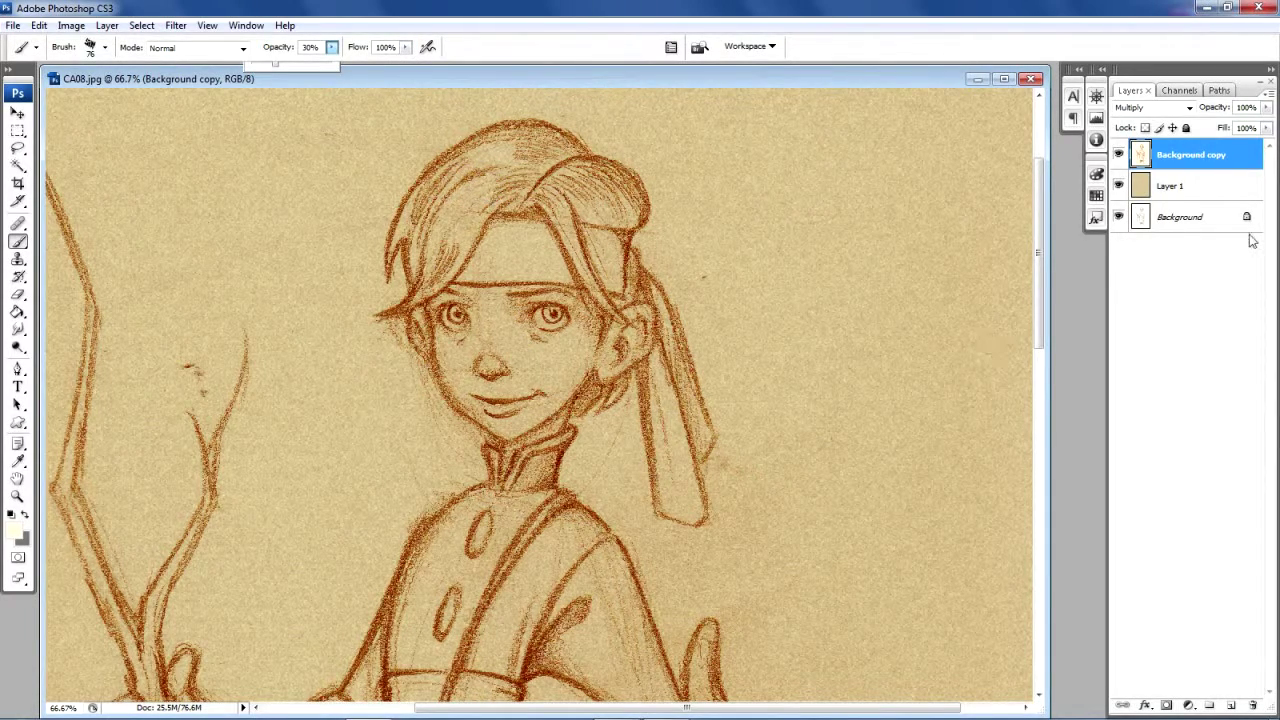
pyautogui.click(1231, 707)
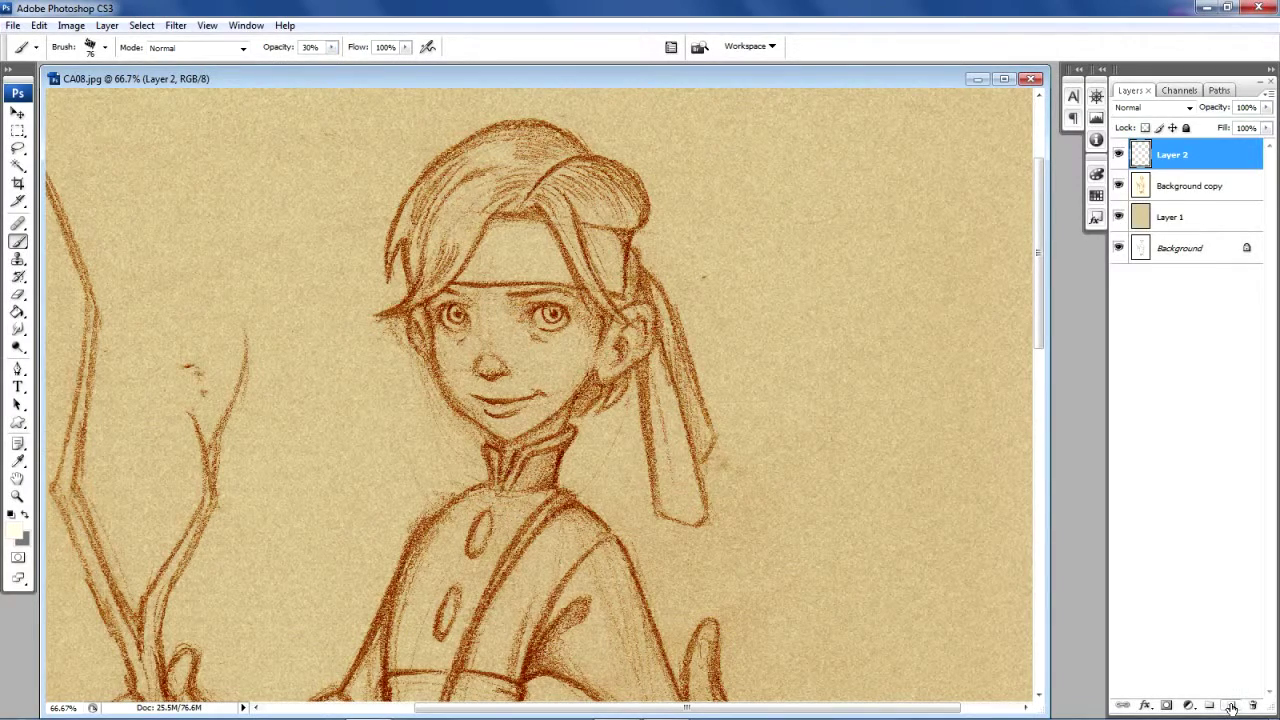
pyautogui.click(1189, 108)
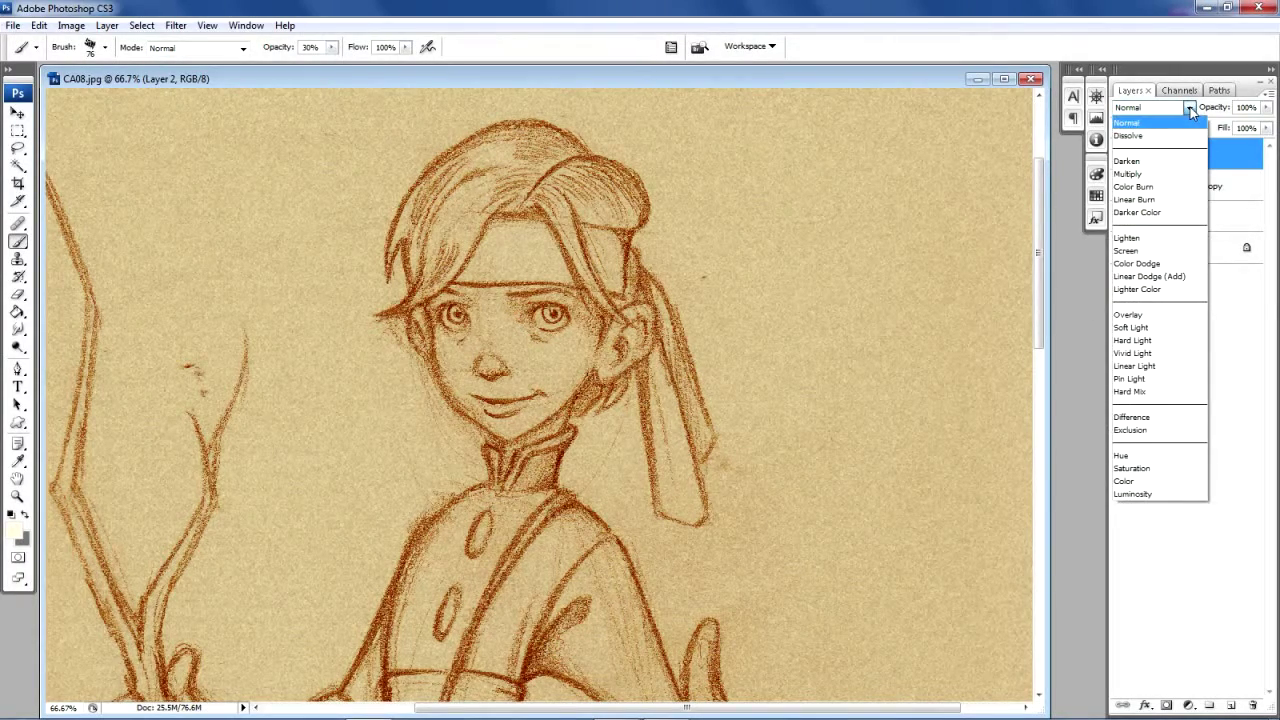
pyautogui.click(1155, 316)
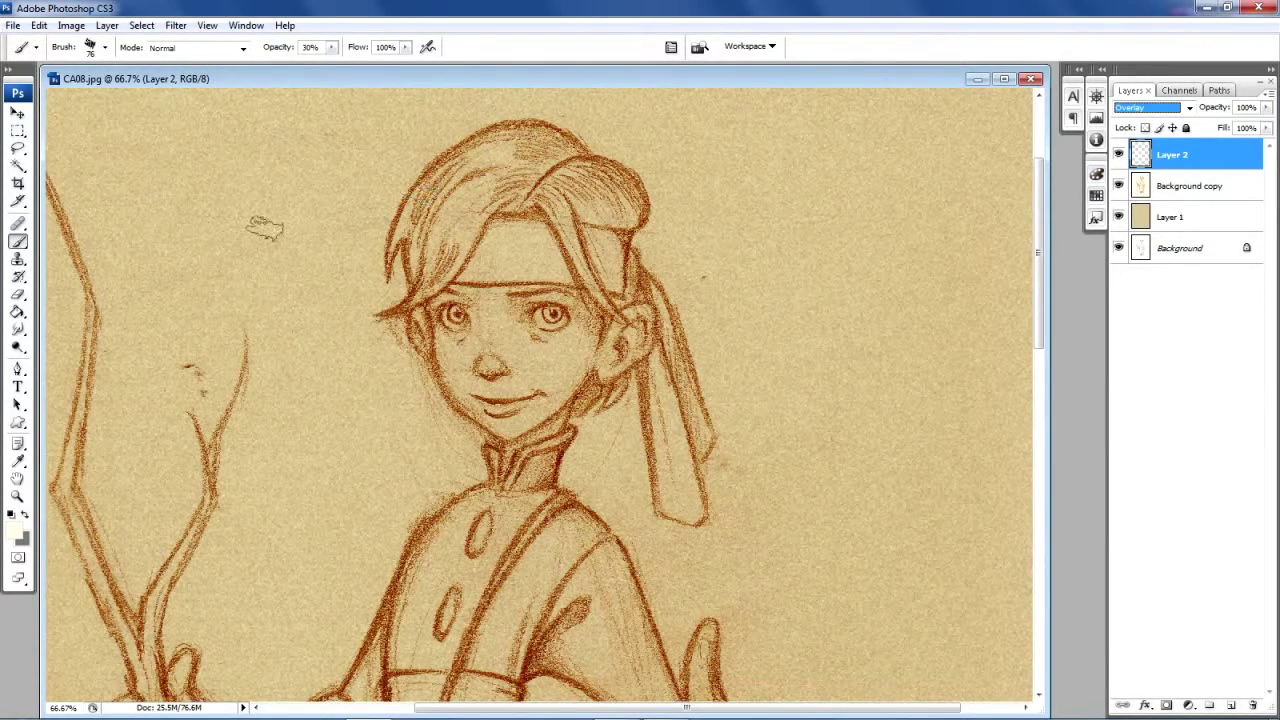
# Paint cream highlights over the hair, cheek, nose, ear and hair band.
pyautogui.click(500, 165)
pyautogui.moveTo(430, 245)
pyautogui.mouseDown()
pyautogui.moveTo(475, 183)
pyautogui.moveTo(450, 258)
pyautogui.moveTo(500, 188)
pyautogui.moveTo(430, 213)
pyautogui.moveTo(540, 203)
pyautogui.moveTo(530, 245)
pyautogui.moveTo(560, 203)
pyautogui.moveTo(605, 210)
pyautogui.moveTo(590, 185)
pyautogui.moveTo(622, 220)
pyautogui.moveTo(588, 255)
pyautogui.moveTo(575, 240)
pyautogui.moveTo(595, 240)
pyautogui.moveTo(608, 293)
pyautogui.moveTo(535, 272)
pyautogui.moveTo(515, 232)
pyautogui.moveTo(482, 268)
pyautogui.moveTo(522, 244)
pyautogui.moveTo(532, 260)
pyautogui.moveTo(494, 265)
pyautogui.moveTo(533, 237)
pyautogui.moveTo(548, 267)
pyautogui.moveTo(526, 242)
pyautogui.moveTo(511, 267)
pyautogui.moveTo(528, 237)
pyautogui.mouseUp()
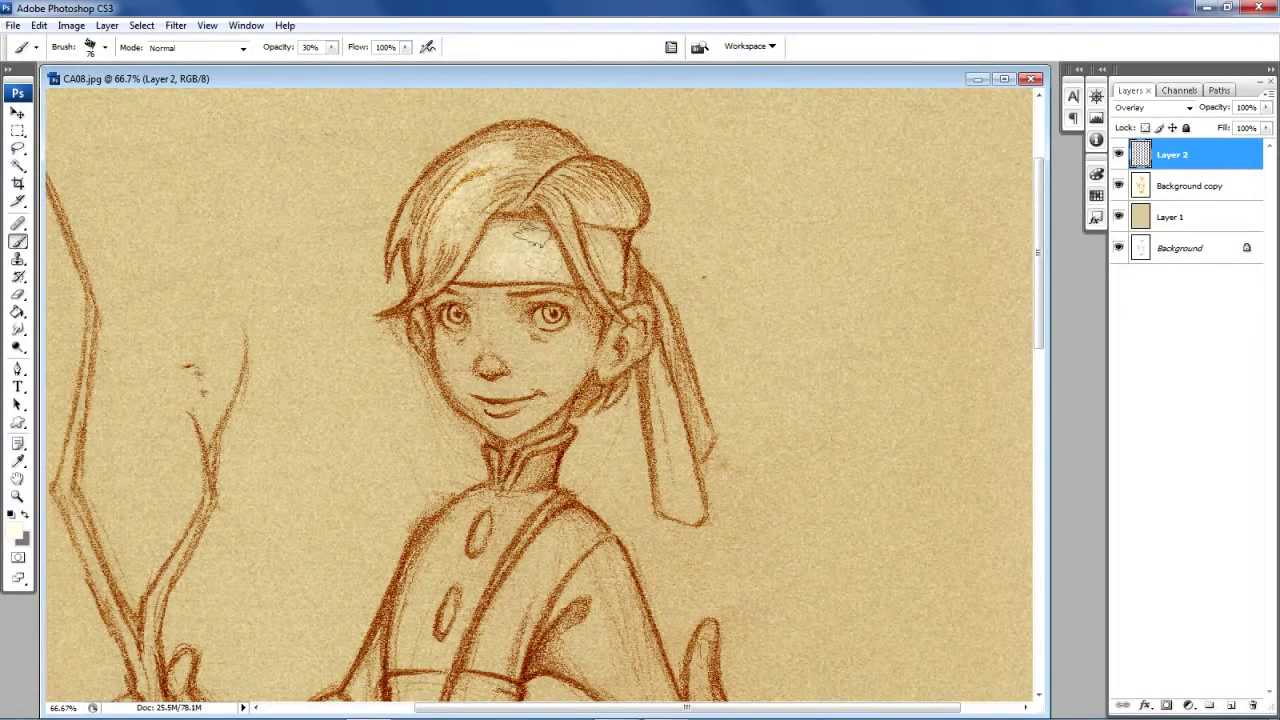
pyautogui.moveTo(1040, 283); pyautogui.dragTo(1042, 302)
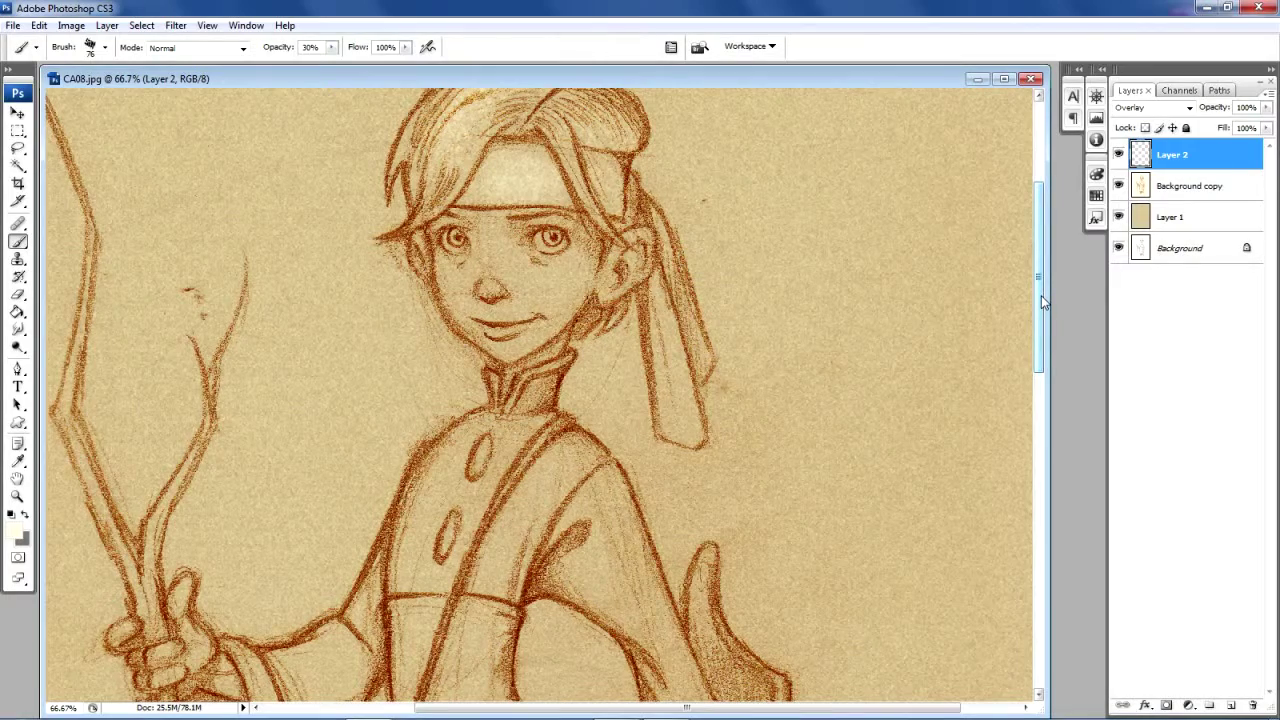
pyautogui.moveTo(706, 371)
pyautogui.mouseDown()
pyautogui.moveTo(658, 346)
pyautogui.moveTo(653, 289)
pyautogui.moveTo(661, 413)
pyautogui.moveTo(660, 306)
pyautogui.moveTo(684, 416)
pyautogui.mouseUp()
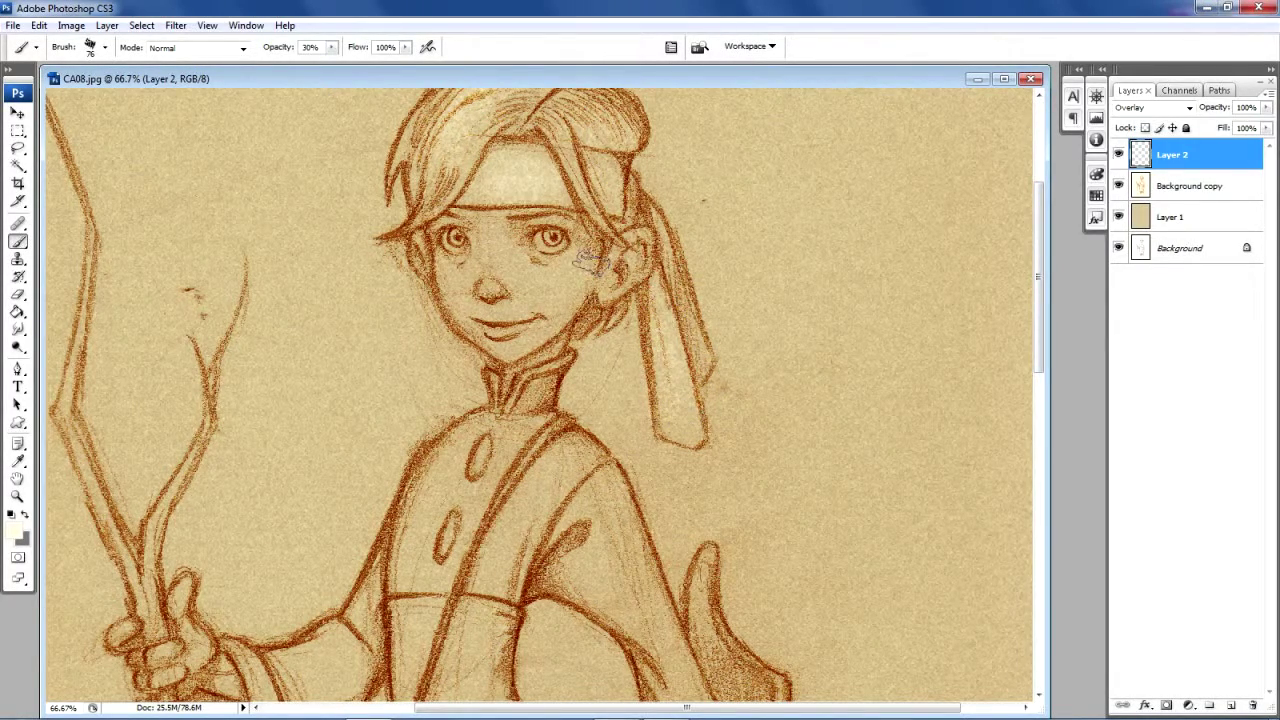
pyautogui.moveTo(492, 250)
pyautogui.mouseDown()
pyautogui.moveTo(525, 272)
pyautogui.moveTo(525, 292)
pyautogui.moveTo(565, 260)
pyautogui.moveTo(552, 298)
pyautogui.moveTo(510, 305)
pyautogui.moveTo(454, 276)
pyautogui.moveTo(457, 318)
pyautogui.moveTo(517, 345)
pyautogui.moveTo(557, 290)
pyautogui.moveTo(477, 318)
pyautogui.moveTo(547, 305)
pyautogui.moveTo(527, 248)
pyautogui.moveTo(492, 225)
pyautogui.moveTo(585, 338)
pyautogui.moveTo(442, 268)
pyautogui.moveTo(456, 332)
pyautogui.mouseUp()
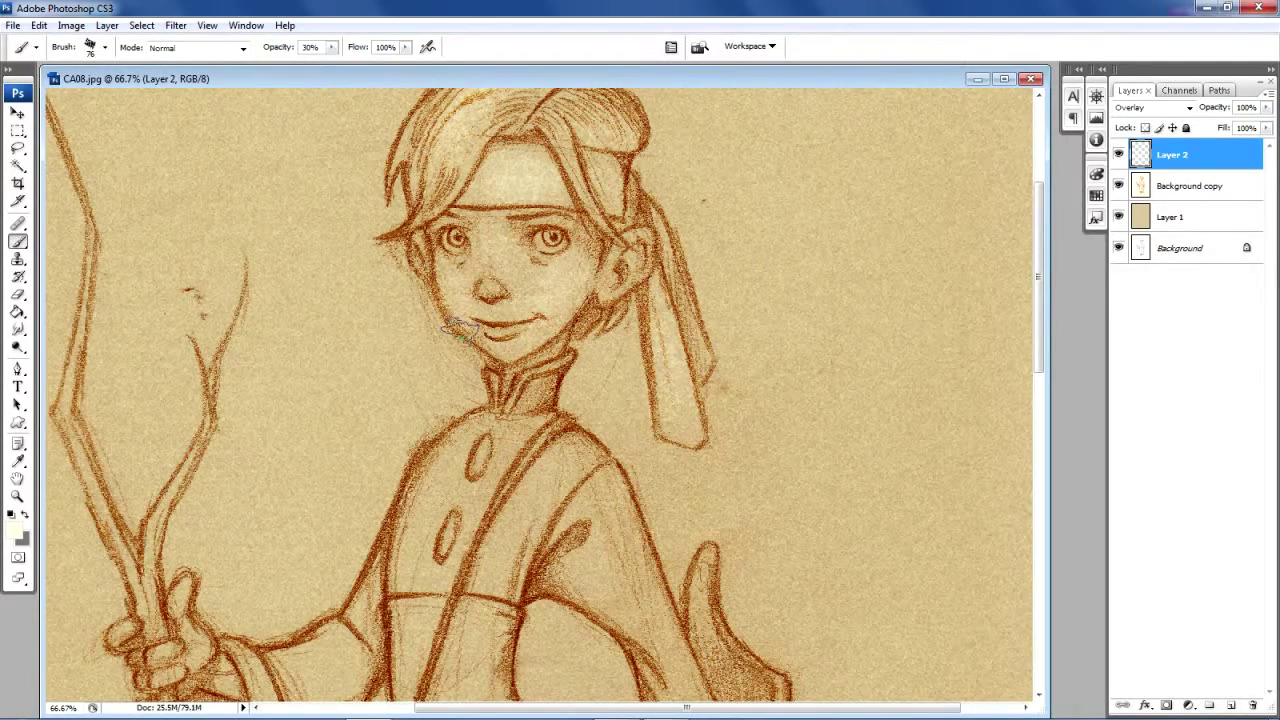
pyautogui.moveTo(632, 256); pyautogui.dragTo(617, 251)
pyautogui.moveTo(520, 165)
pyautogui.mouseDown()
pyautogui.moveTo(549, 180)
pyautogui.moveTo(606, 178)
pyautogui.moveTo(604, 165)
pyautogui.moveTo(648, 248)
pyautogui.mouseUp()
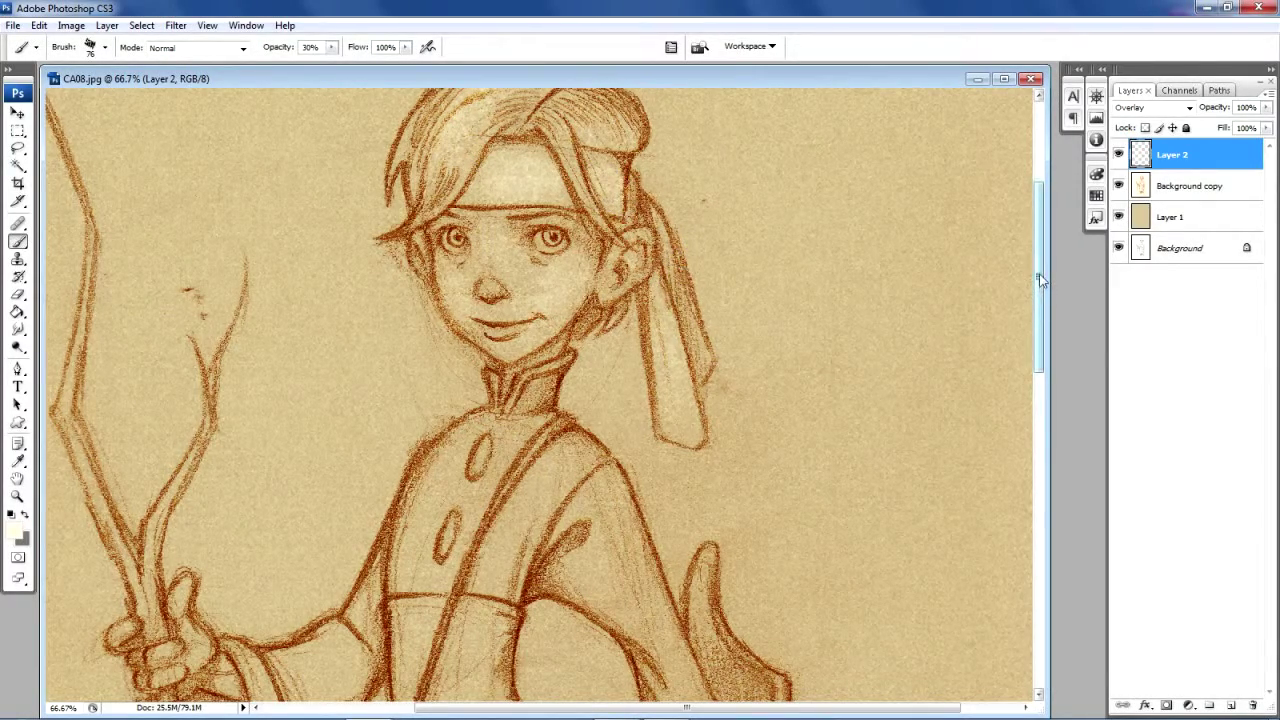
pyautogui.scroll(1, 1040, 276)
pyautogui.moveTo(1040, 276); pyautogui.dragTo(1044, 357)
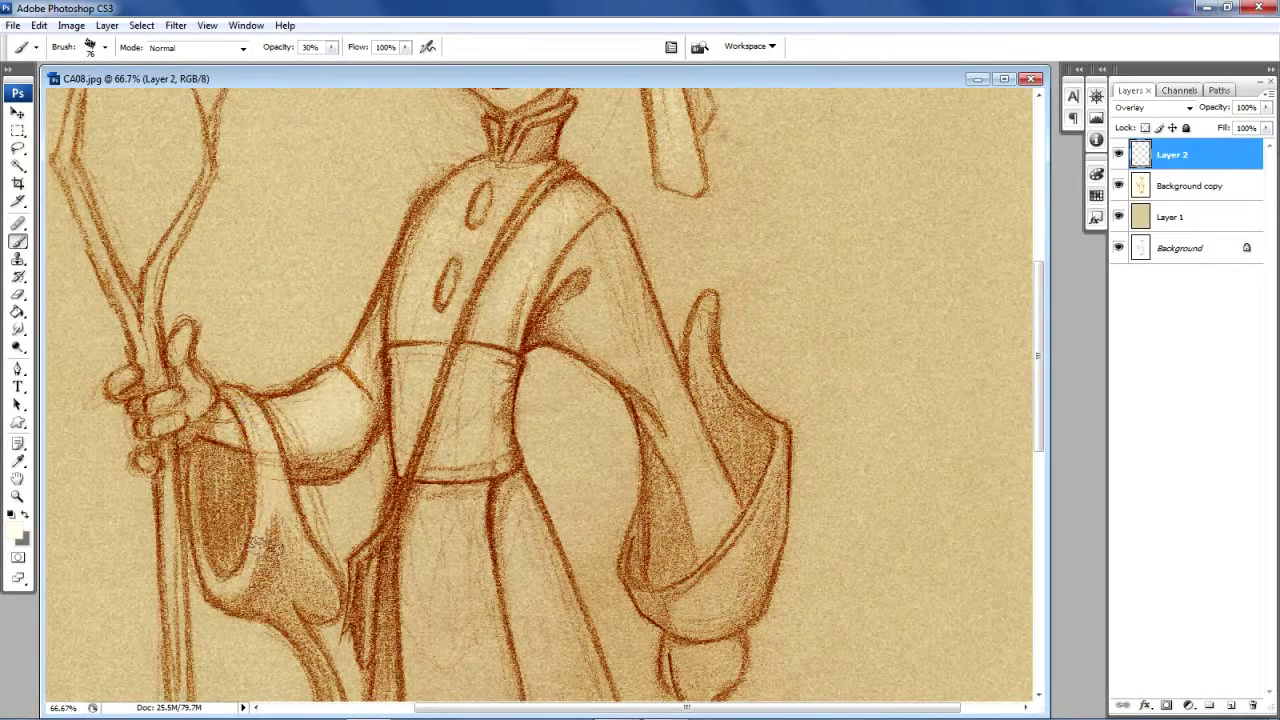
# Lighten the sleeves, belt, torso front, robe centre and robe's left edge.
pyautogui.moveTo(258, 445)
pyautogui.mouseDown()
pyautogui.moveTo(272, 506)
pyautogui.moveTo(258, 421)
pyautogui.moveTo(250, 495)
pyautogui.moveTo(207, 420)
pyautogui.moveTo(190, 338)
pyautogui.moveTo(193, 385)
pyautogui.moveTo(165, 423)
pyautogui.mouseUp()
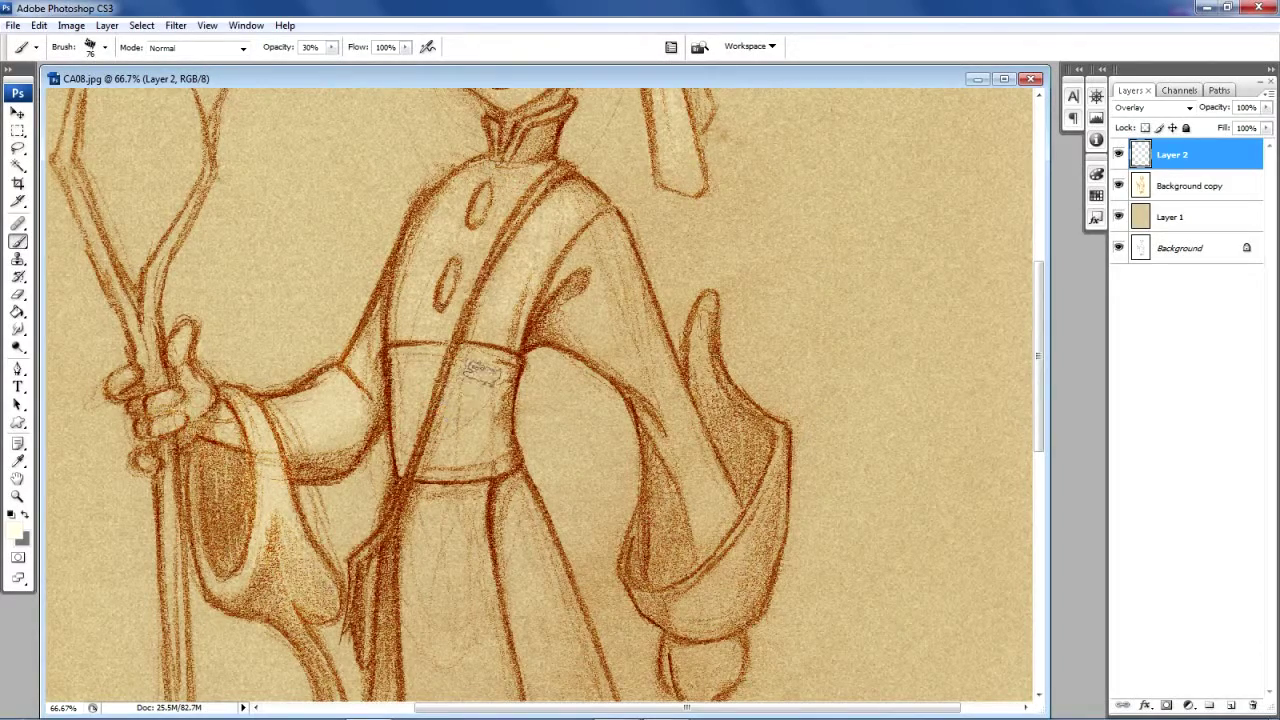
pyautogui.moveTo(468, 443)
pyautogui.mouseDown()
pyautogui.moveTo(418, 361)
pyautogui.moveTo(415, 433)
pyautogui.moveTo(545, 390)
pyautogui.moveTo(560, 337)
pyautogui.moveTo(620, 290)
pyautogui.mouseUp()
pyautogui.moveTo(640, 340)
pyautogui.mouseDown()
pyautogui.moveTo(613, 258)
pyautogui.moveTo(616, 298)
pyautogui.moveTo(693, 438)
pyautogui.moveTo(720, 523)
pyautogui.moveTo(783, 526)
pyautogui.moveTo(720, 581)
pyautogui.moveTo(738, 581)
pyautogui.moveTo(692, 612)
pyautogui.mouseUp()
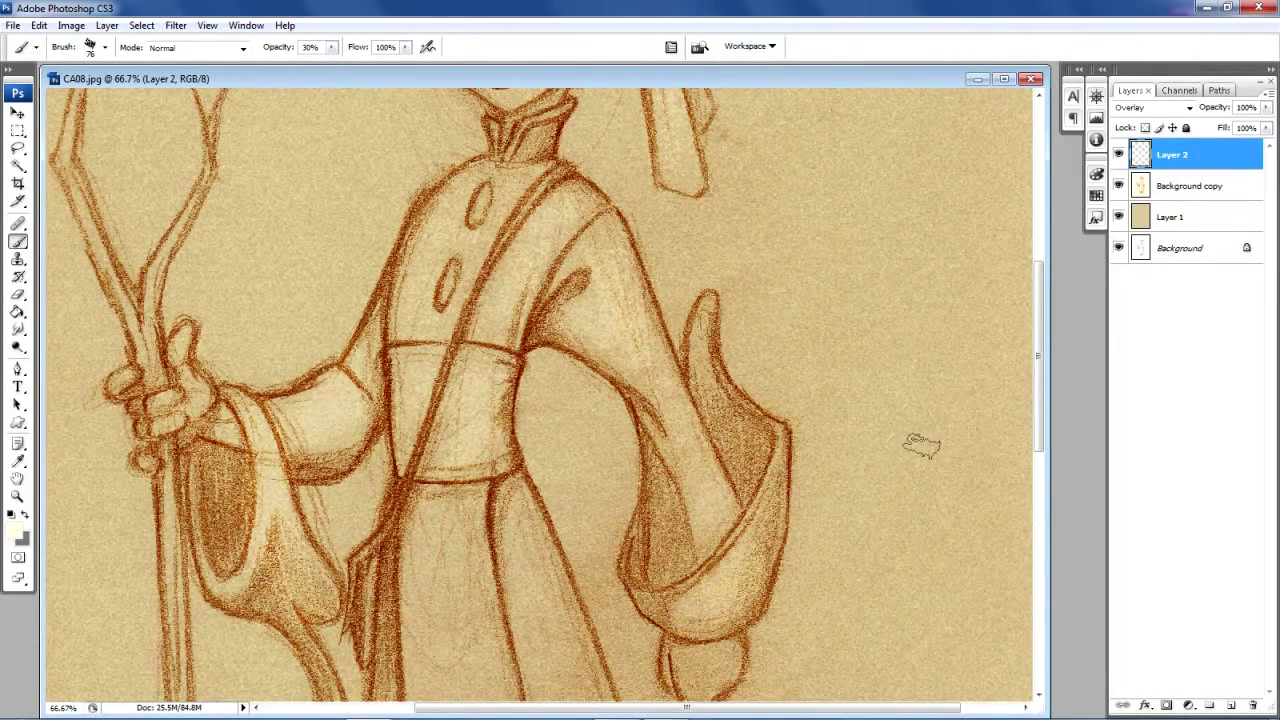
pyautogui.moveTo(1033, 322); pyautogui.dragTo(1040, 421)
pyautogui.moveTo(706, 334)
pyautogui.mouseDown()
pyautogui.moveTo(706, 316)
pyautogui.moveTo(722, 316)
pyautogui.mouseUp()
pyautogui.moveTo(450, 232)
pyautogui.mouseDown()
pyautogui.moveTo(452, 517)
pyautogui.moveTo(461, 525)
pyautogui.moveTo(464, 201)
pyautogui.moveTo(534, 630)
pyautogui.moveTo(504, 520)
pyautogui.moveTo(467, 170)
pyautogui.moveTo(449, 190)
pyautogui.moveTo(474, 602)
pyautogui.moveTo(524, 360)
pyautogui.moveTo(519, 195)
pyautogui.moveTo(610, 508)
pyautogui.moveTo(612, 573)
pyautogui.moveTo(532, 213)
pyautogui.moveTo(600, 435)
pyautogui.mouseUp()
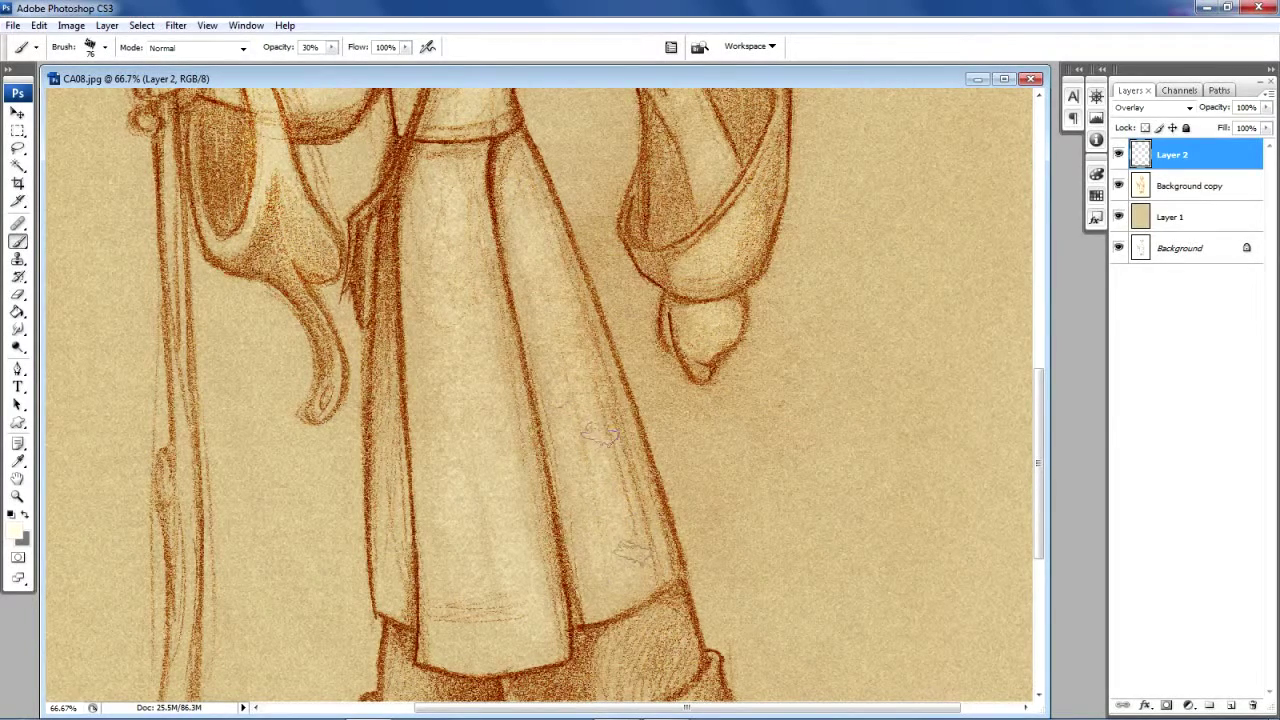
pyautogui.moveTo(314, 374)
pyautogui.mouseDown()
pyautogui.moveTo(265, 160)
pyautogui.moveTo(340, 283)
pyautogui.mouseUp()
pyautogui.moveTo(386, 332)
pyautogui.mouseDown()
pyautogui.moveTo(388, 553)
pyautogui.moveTo(382, 200)
pyautogui.moveTo(416, 321)
pyautogui.mouseUp()
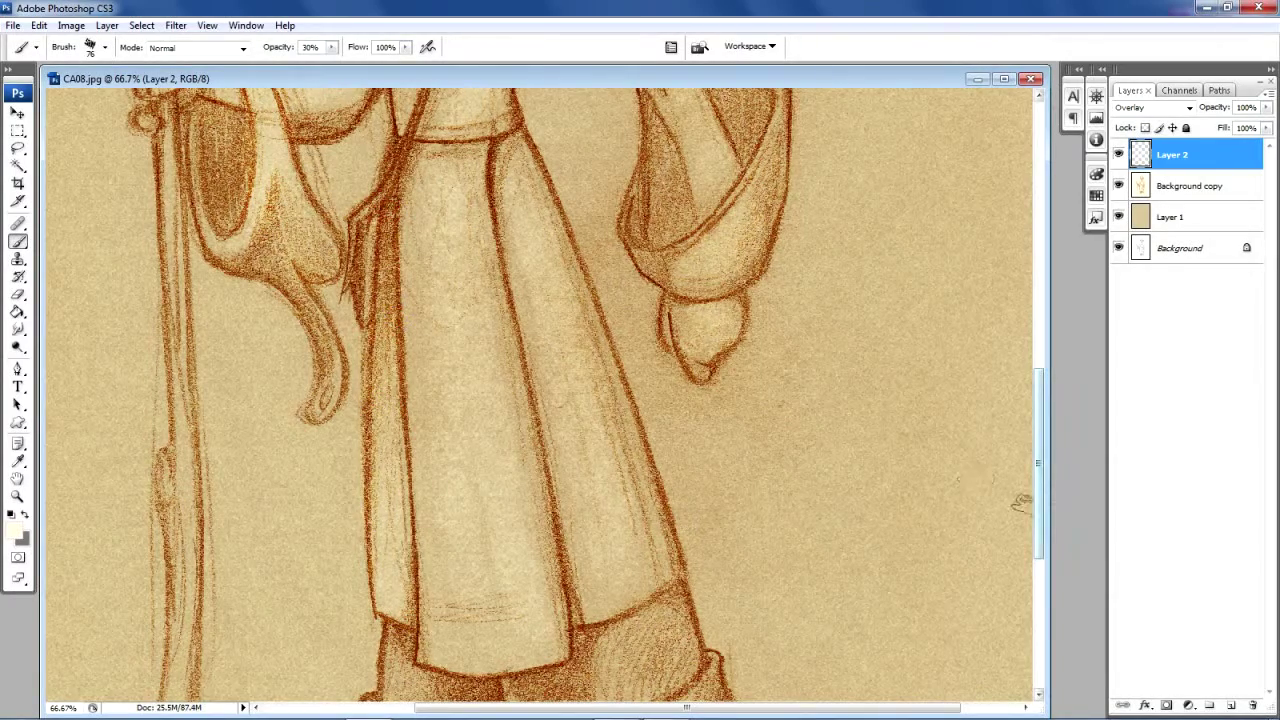
# Brighten both trouser cuffs, the staff's length, the left instep and both shoes.
pyautogui.moveTo(1040, 456); pyautogui.dragTo(1040, 563)
pyautogui.moveTo(632, 278)
pyautogui.mouseDown()
pyautogui.moveTo(573, 339)
pyautogui.moveTo(638, 311)
pyautogui.moveTo(623, 336)
pyautogui.moveTo(653, 336)
pyautogui.moveTo(603, 361)
pyautogui.moveTo(630, 353)
pyautogui.moveTo(586, 391)
pyautogui.moveTo(666, 381)
pyautogui.moveTo(589, 409)
pyautogui.moveTo(678, 376)
pyautogui.moveTo(598, 396)
pyautogui.moveTo(703, 343)
pyautogui.moveTo(587, 400)
pyautogui.mouseUp()
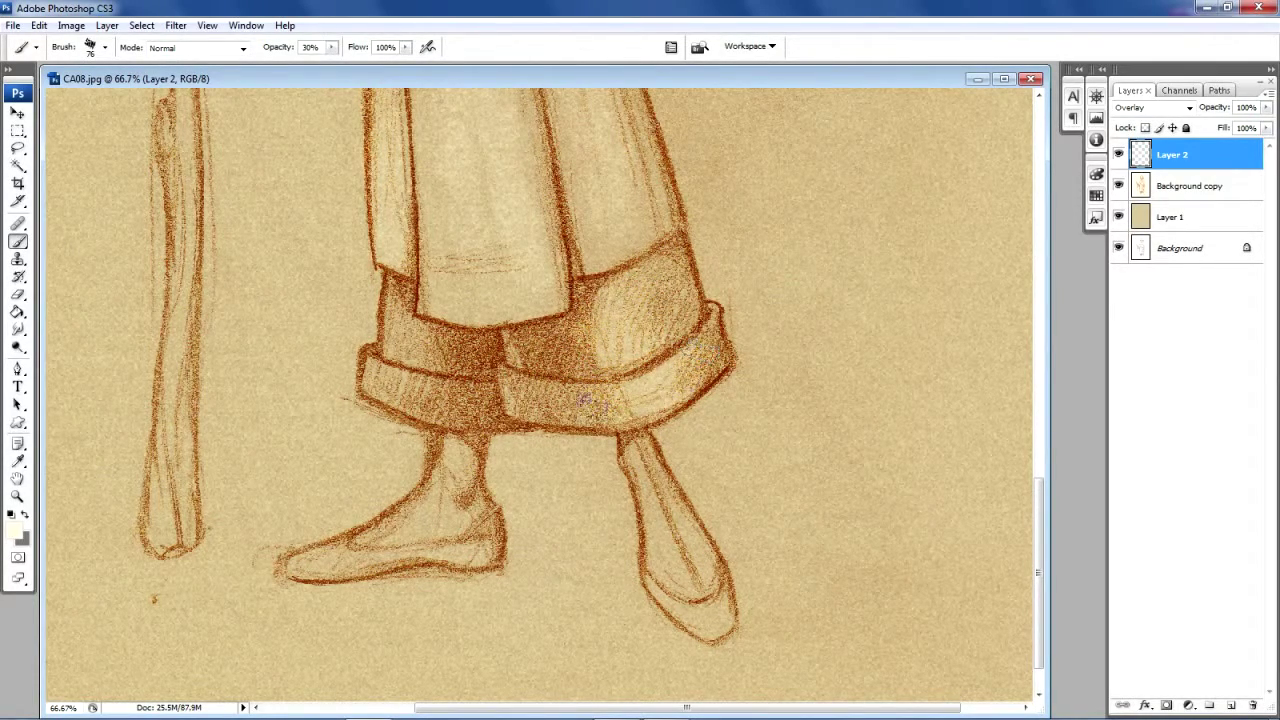
pyautogui.moveTo(390, 339)
pyautogui.mouseDown()
pyautogui.moveTo(425, 332)
pyautogui.moveTo(440, 350)
pyautogui.mouseUp()
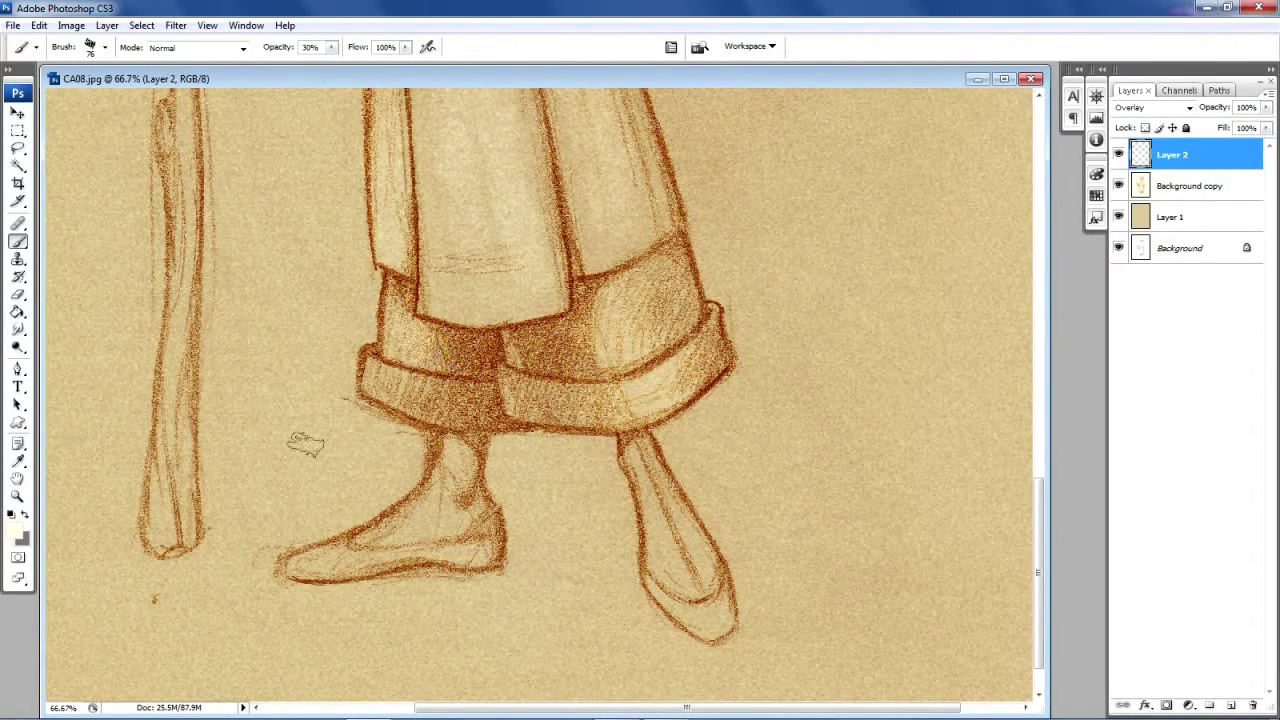
pyautogui.moveTo(180, 490)
pyautogui.mouseDown()
pyautogui.moveTo(168, 525)
pyautogui.moveTo(182, 176)
pyautogui.moveTo(172, 85)
pyautogui.mouseUp()
pyautogui.moveTo(325, 557)
pyautogui.mouseDown()
pyautogui.moveTo(418, 517)
pyautogui.moveTo(451, 472)
pyautogui.moveTo(408, 515)
pyautogui.moveTo(462, 518)
pyautogui.mouseUp()
pyautogui.moveTo(700, 511)
pyautogui.mouseDown()
pyautogui.moveTo(678, 545)
pyautogui.moveTo(700, 583)
pyautogui.moveTo(653, 485)
pyautogui.moveTo(700, 563)
pyautogui.moveTo(667, 510)
pyautogui.moveTo(695, 575)
pyautogui.mouseUp()
pyautogui.moveTo(390, 500)
pyautogui.mouseDown()
pyautogui.moveTo(455, 452)
pyautogui.moveTo(435, 492)
pyautogui.moveTo(520, 542)
pyautogui.mouseUp()
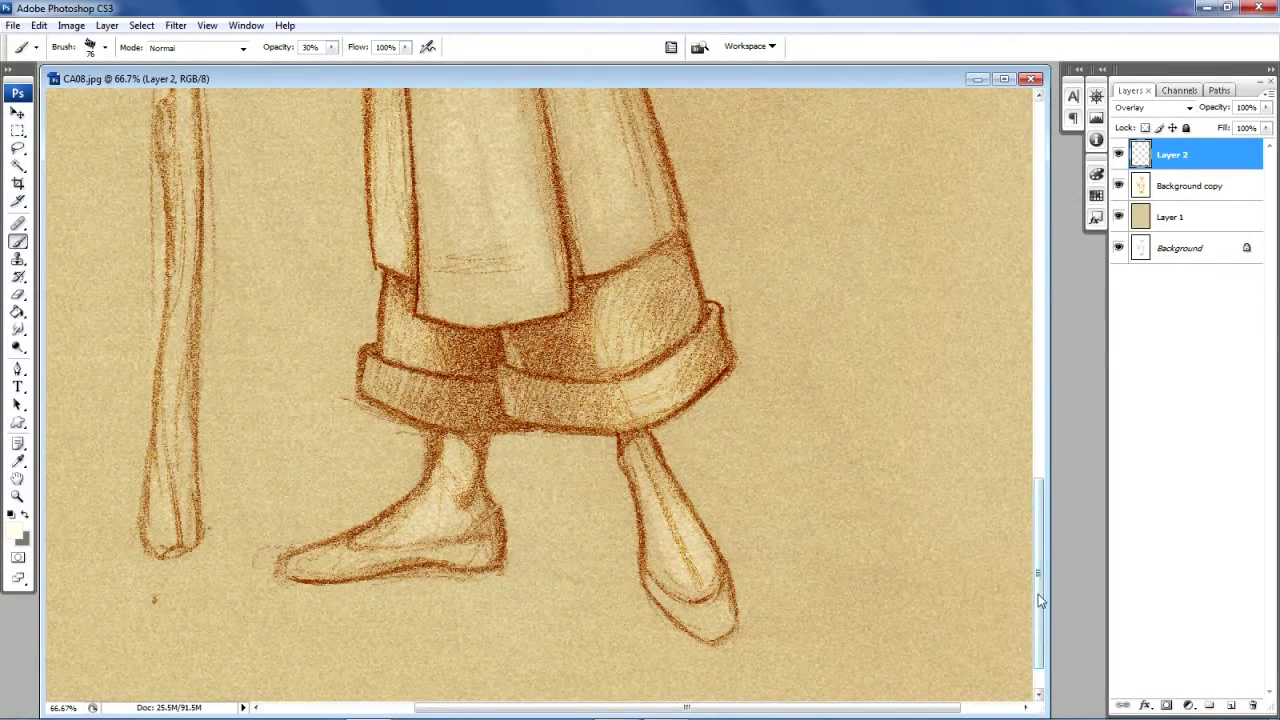
pyautogui.moveTo(1038, 594); pyautogui.dragTo(1045, 480)
# Highlight the staff from foot to top along its left edge, plus the left sleeve.
pyautogui.moveTo(180, 659)
pyautogui.mouseDown()
pyautogui.moveTo(190, 410)
pyautogui.moveTo(160, 228)
pyautogui.moveTo(162, 122)
pyautogui.mouseUp()
pyautogui.moveTo(268, 172); pyautogui.dragTo(263, 212)
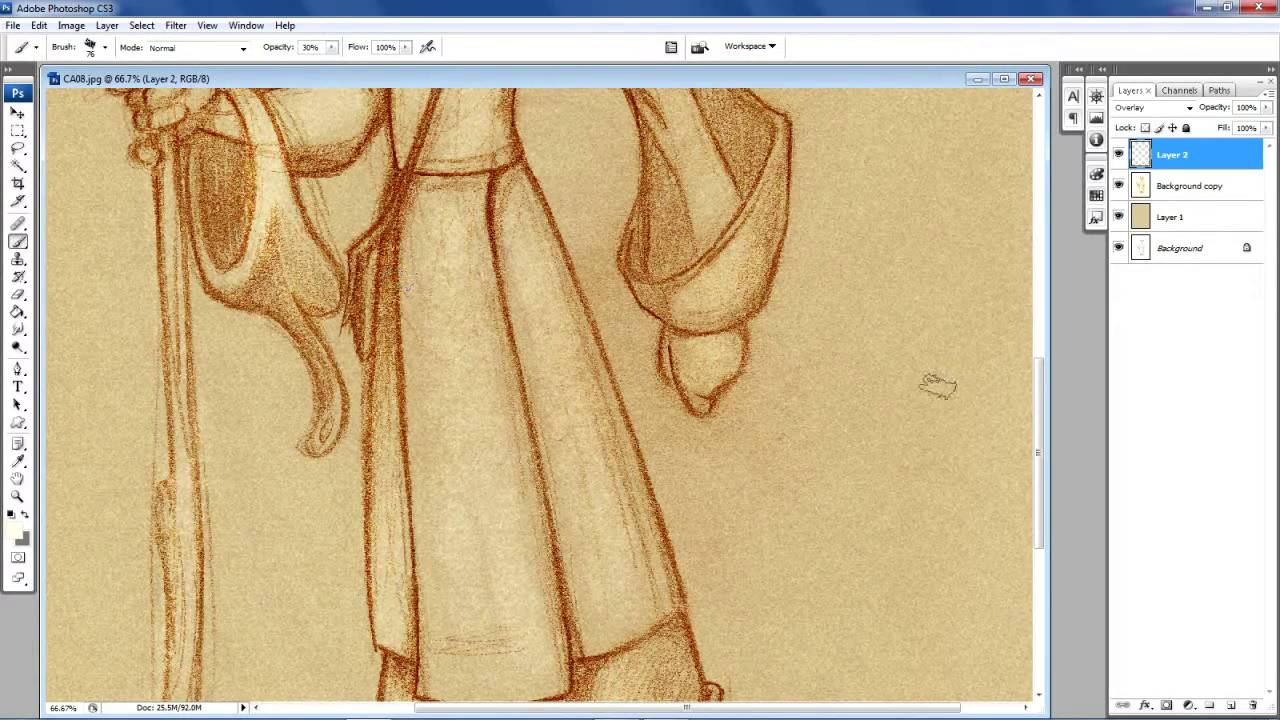
pyautogui.moveTo(1040, 495); pyautogui.dragTo(1062, 367)
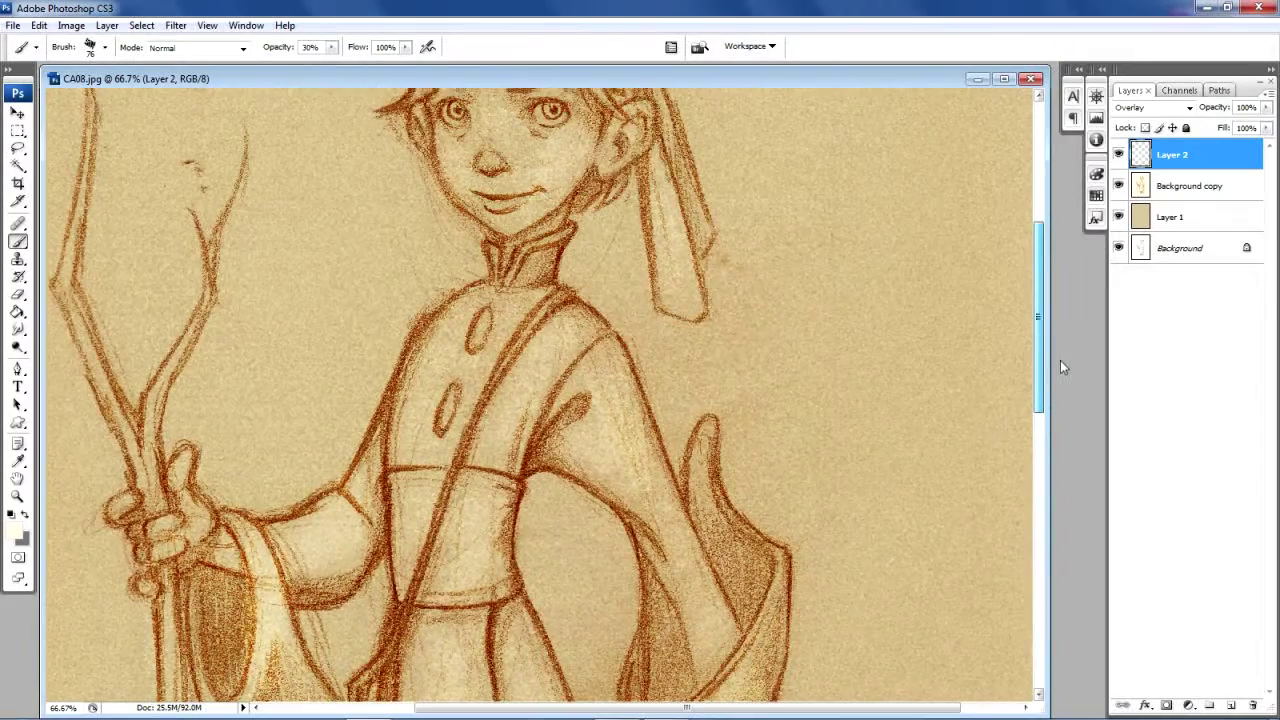
pyautogui.moveTo(86, 283)
pyautogui.mouseDown()
pyautogui.moveTo(115, 438)
pyautogui.moveTo(140, 475)
pyautogui.moveTo(165, 368)
pyautogui.mouseUp()
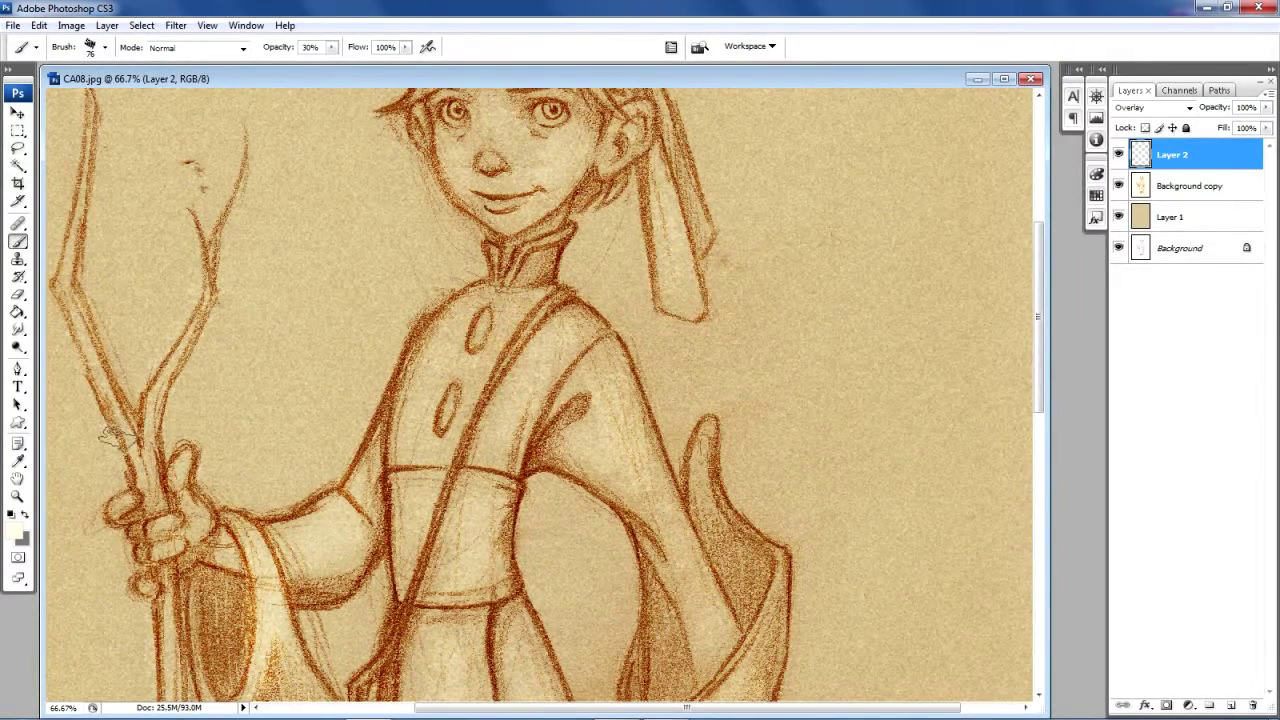
pyautogui.moveTo(72, 228)
pyautogui.mouseDown()
pyautogui.moveTo(68, 264)
pyautogui.moveTo(66, 232)
pyautogui.mouseUp()
pyautogui.moveTo(100, 100); pyautogui.dragTo(75, 390)
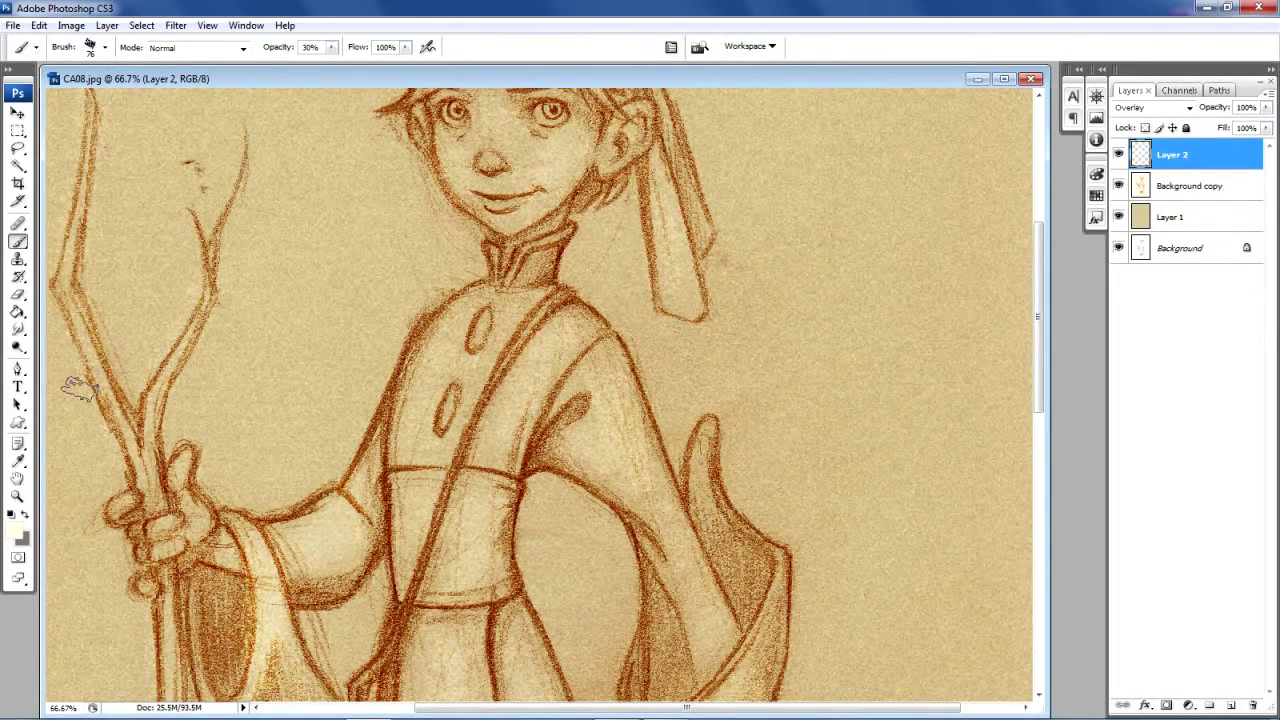
# Briefly pick the Eraser, return to the Brush, and add a new layer above Layer 2.
pyautogui.click(18, 295)
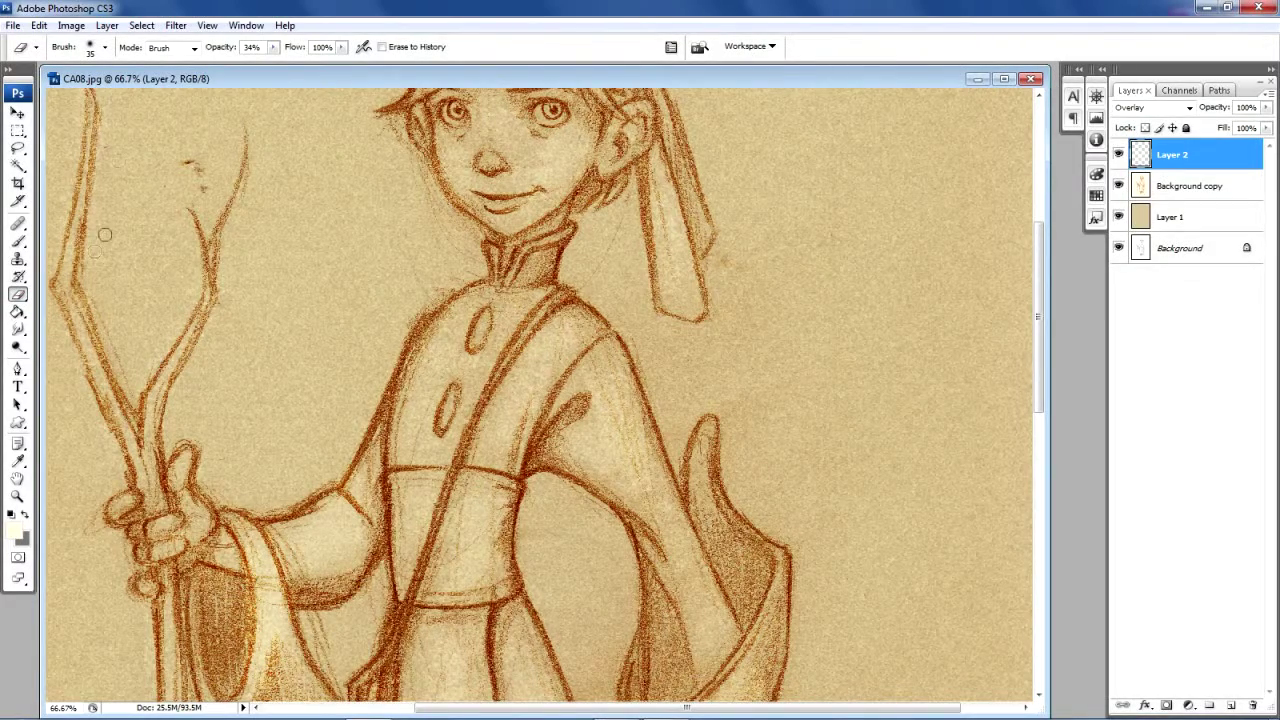
pyautogui.click(19, 242)
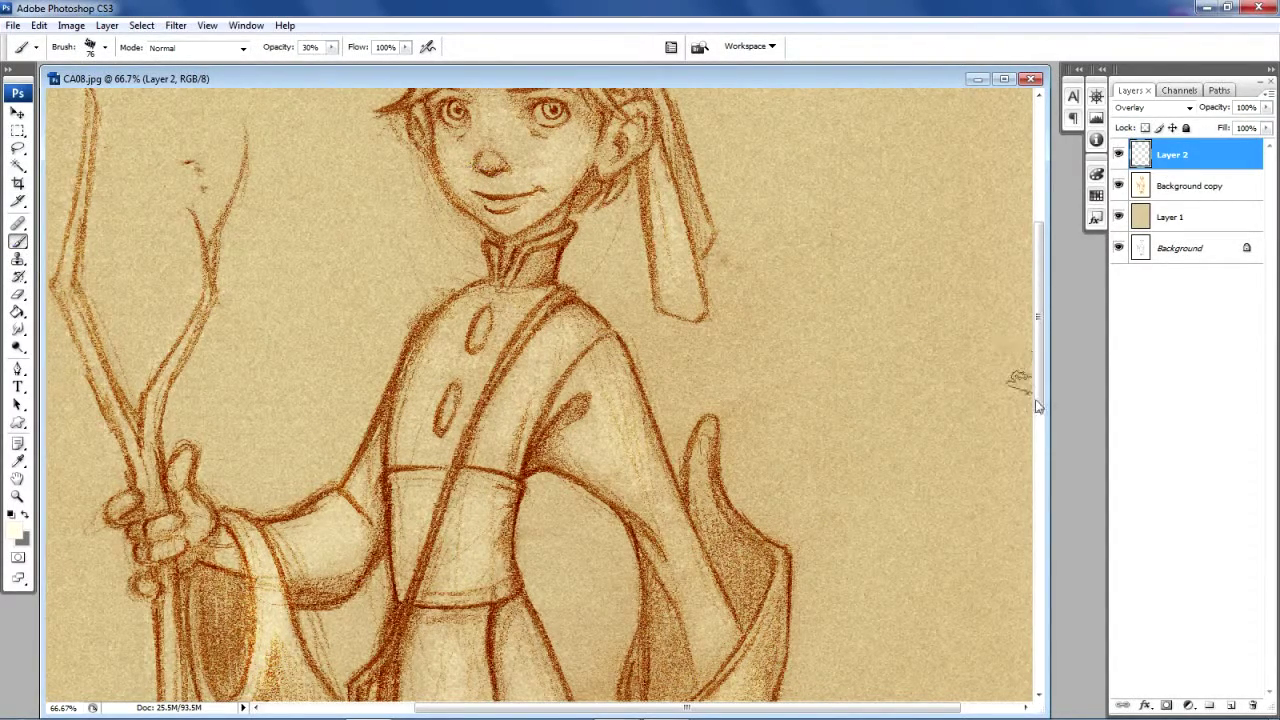
pyautogui.scroll(3, 1042, 420)
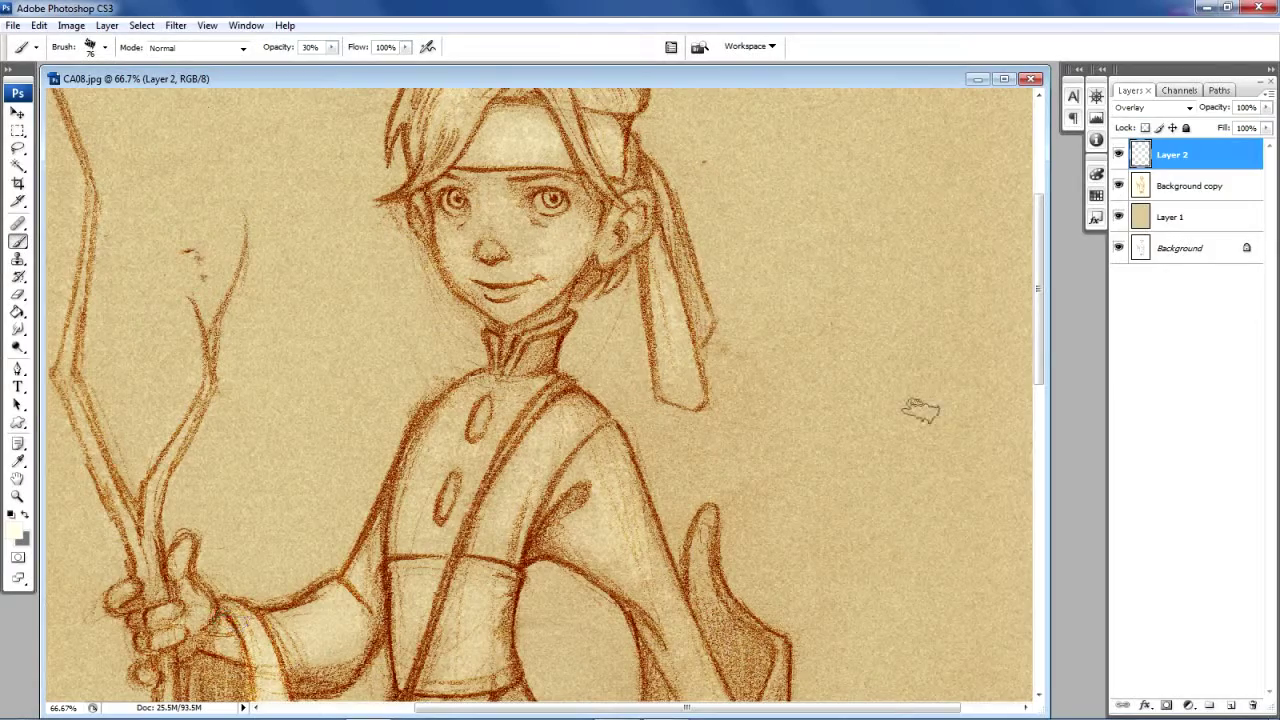
pyautogui.moveTo(1040, 355); pyautogui.dragTo(1040, 308)
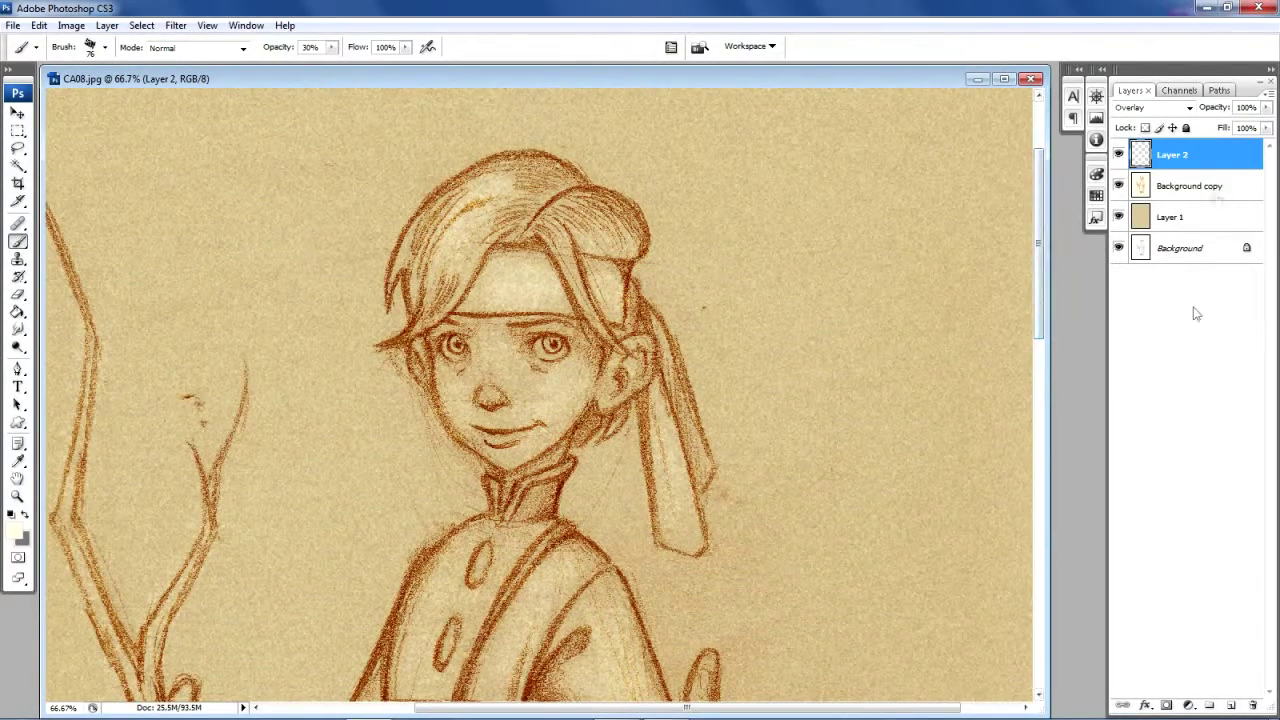
pyautogui.click(1231, 706)
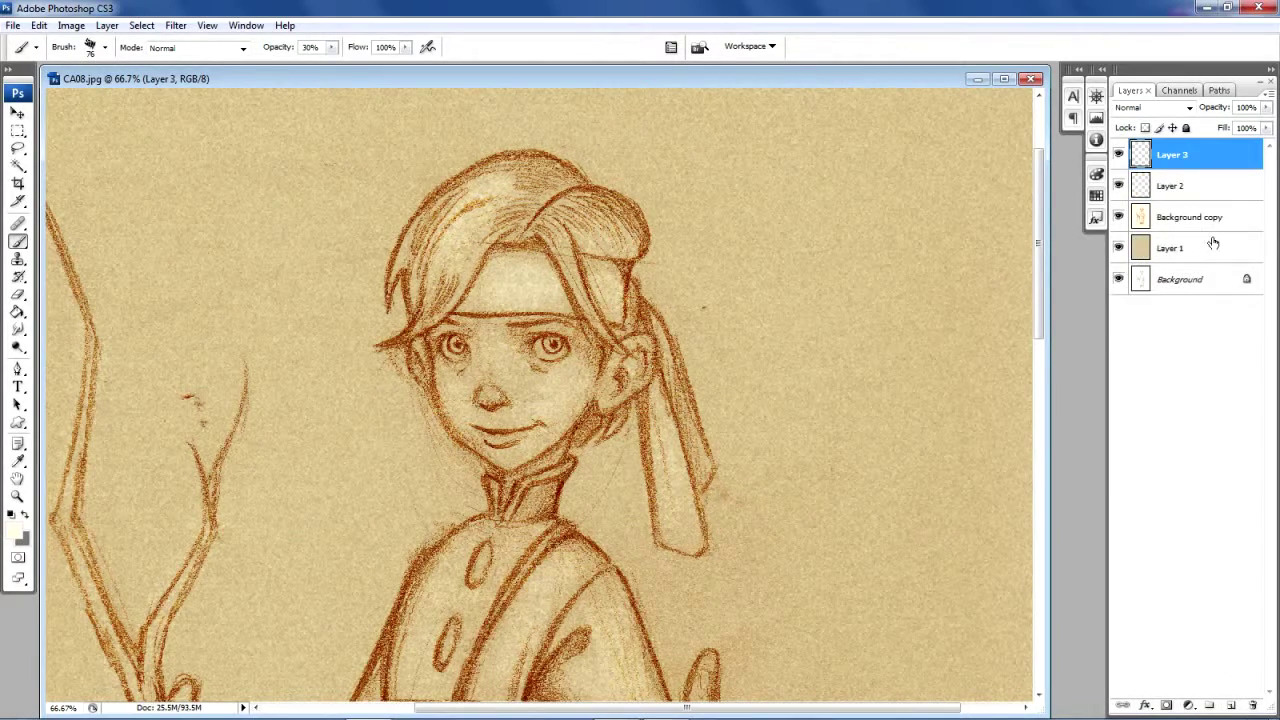
# Set the new Layer 3's blend mode to Overlay.
pyautogui.click(1189, 109)
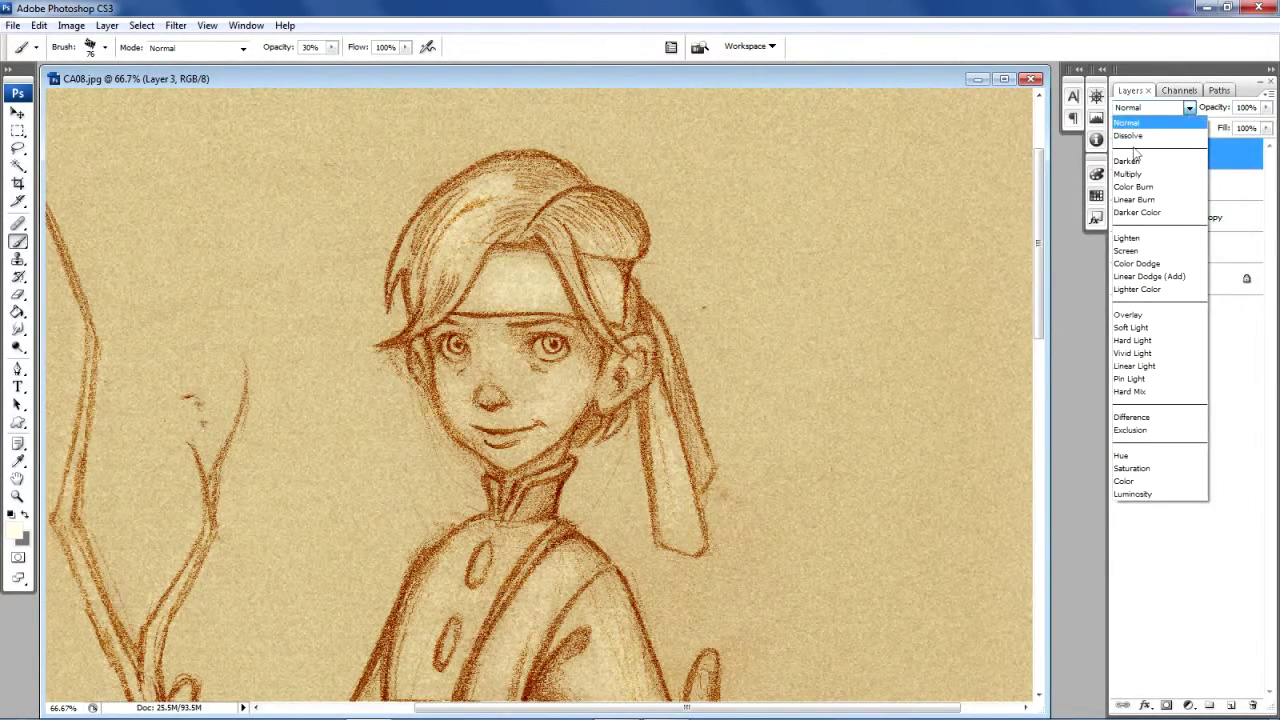
pyautogui.click(1145, 318)
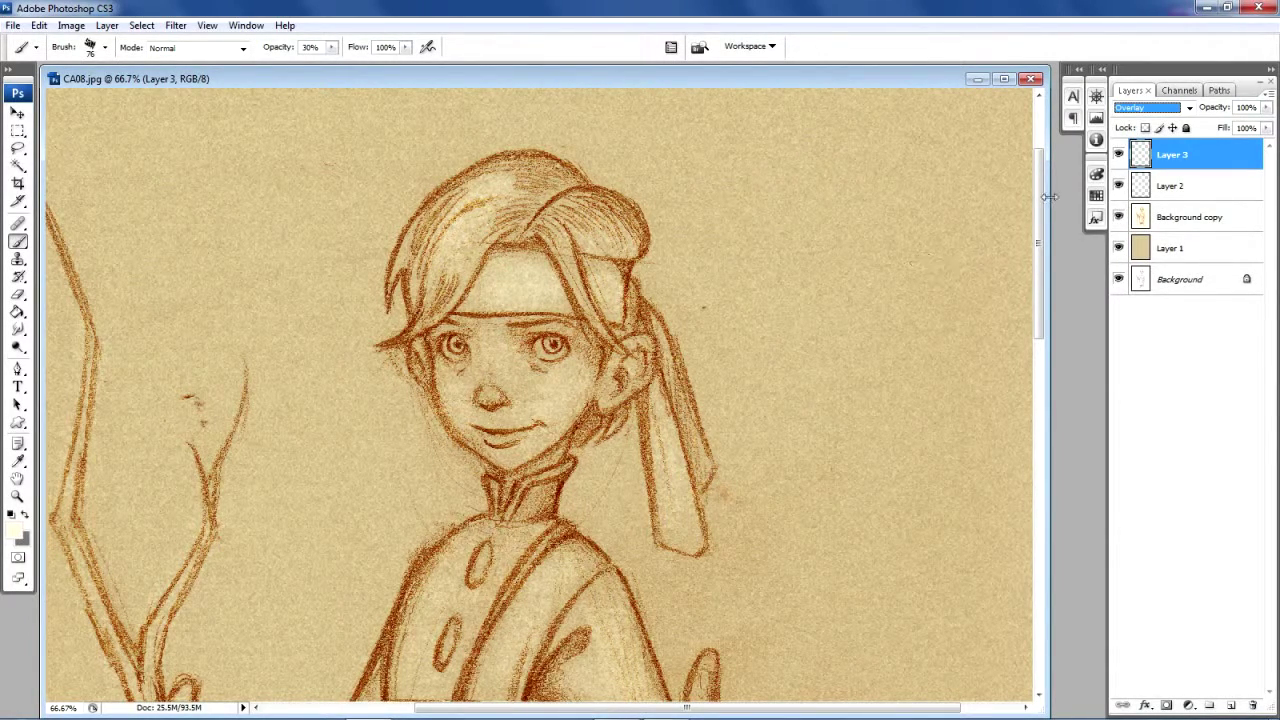
pyautogui.moveTo(1040, 214); pyautogui.dragTo(1040, 222)
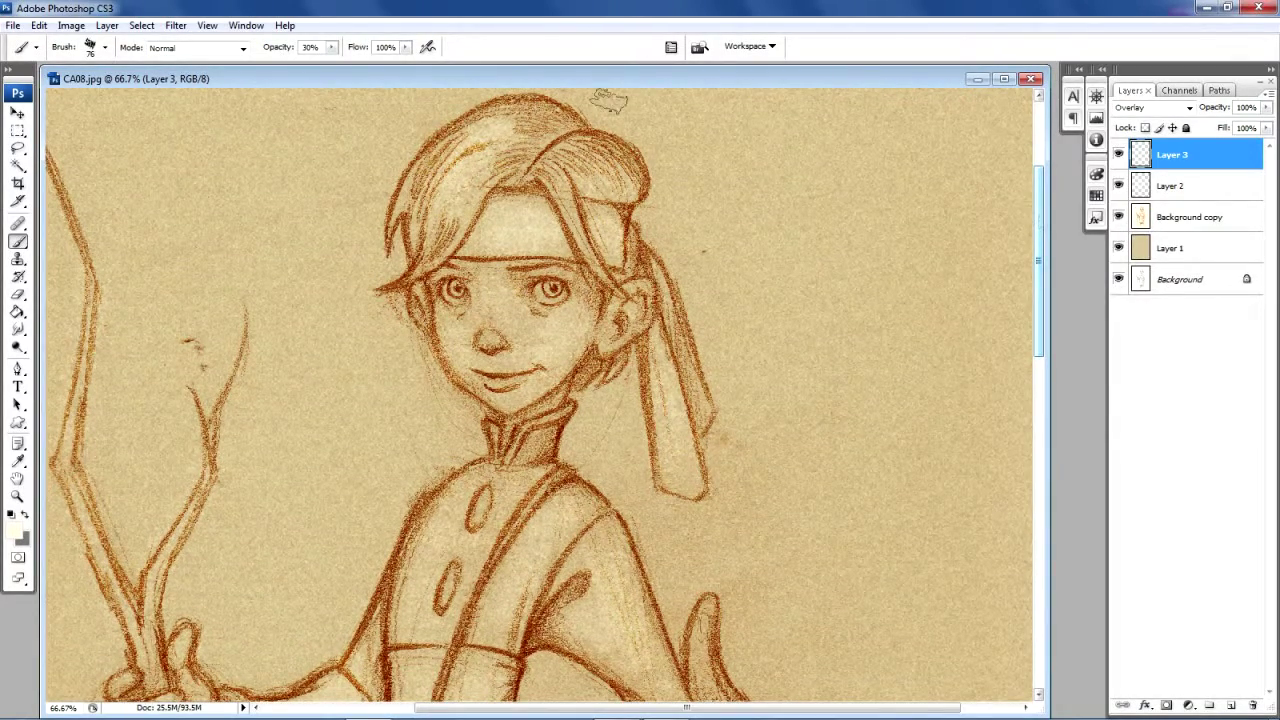
# Paint cream strokes on Layer 3 over both sides of the hair, the ribbon, under-eye cheek and nose bridge.
pyautogui.moveTo(470, 135)
pyautogui.mouseDown()
pyautogui.moveTo(505, 145)
pyautogui.moveTo(462, 178)
pyautogui.mouseUp()
pyautogui.moveTo(545, 160)
pyautogui.mouseDown()
pyautogui.moveTo(616, 182)
pyautogui.moveTo(608, 258)
pyautogui.mouseUp()
pyautogui.moveTo(512, 230)
pyautogui.mouseDown()
pyautogui.moveTo(548, 248)
pyautogui.moveTo(530, 220)
pyautogui.moveTo(545, 236)
pyautogui.mouseUp()
pyautogui.moveTo(640, 290)
pyautogui.mouseDown()
pyautogui.moveTo(628, 345)
pyautogui.moveTo(663, 375)
pyautogui.moveTo(658, 350)
pyautogui.moveTo(688, 482)
pyautogui.moveTo(660, 340)
pyautogui.moveTo(686, 478)
pyautogui.moveTo(659, 362)
pyautogui.mouseUp()
pyautogui.moveTo(530, 330)
pyautogui.mouseDown()
pyautogui.moveTo(560, 323)
pyautogui.moveTo(528, 339)
pyautogui.moveTo(572, 315)
pyautogui.moveTo(514, 317)
pyautogui.moveTo(578, 305)
pyautogui.moveTo(514, 345)
pyautogui.moveTo(488, 289)
pyautogui.moveTo(487, 332)
pyautogui.moveTo(462, 345)
pyautogui.moveTo(455, 325)
pyautogui.moveTo(460, 359)
pyautogui.moveTo(515, 400)
pyautogui.mouseUp()
pyautogui.moveTo(490, 285)
pyautogui.mouseDown()
pyautogui.moveTo(490, 303)
pyautogui.moveTo(580, 357)
pyautogui.mouseUp()
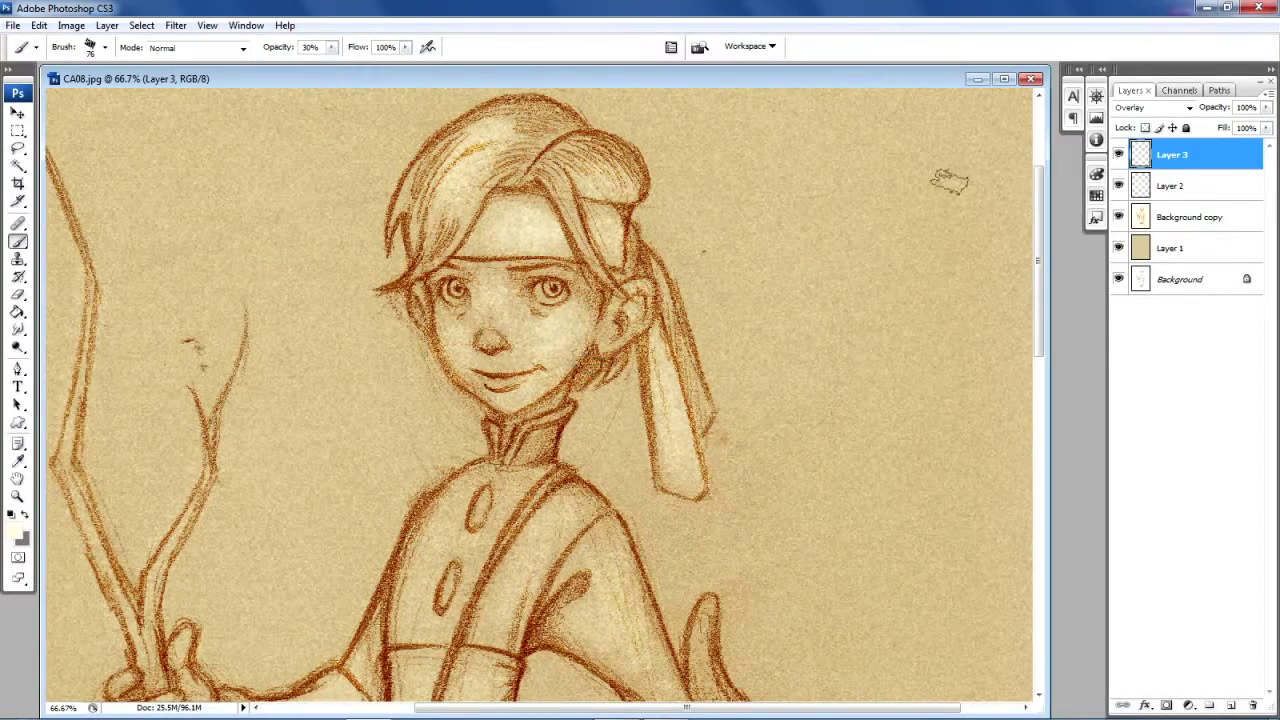
pyautogui.moveTo(1041, 191); pyautogui.dragTo(1042, 228)
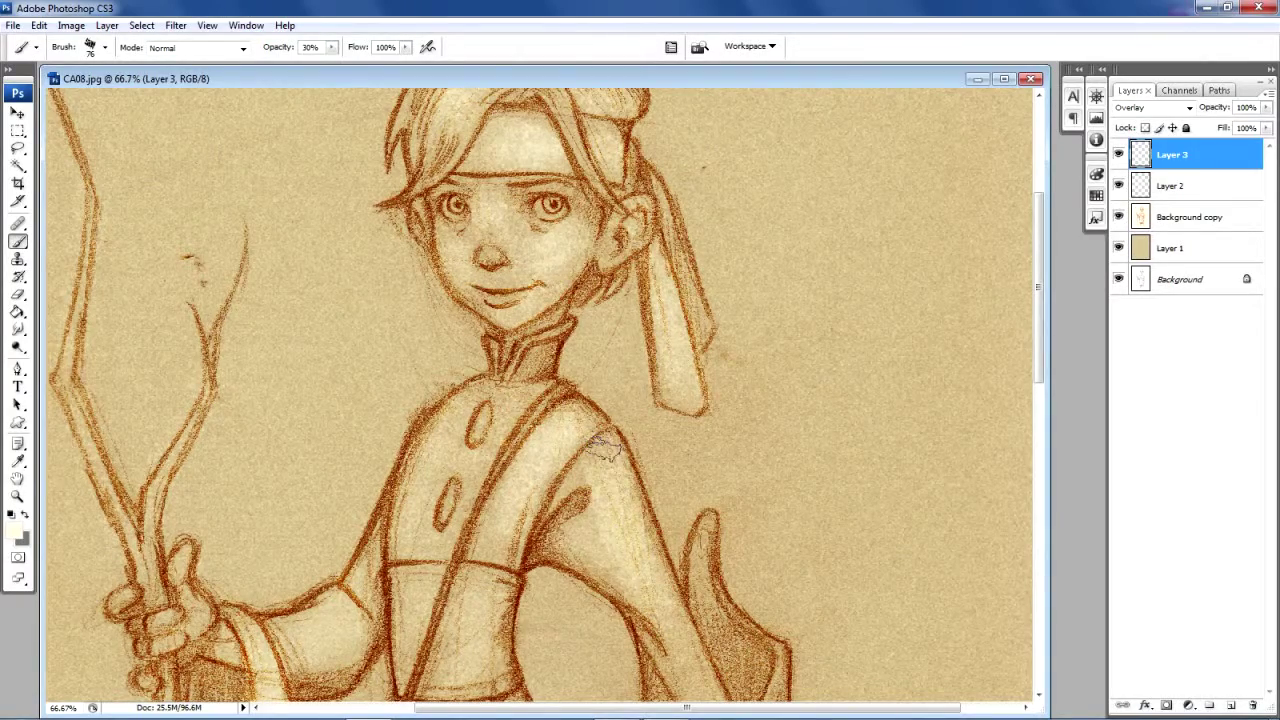
pyautogui.moveTo(1037, 321)
pyautogui.mouseDown()
pyautogui.moveTo(1037, 405)
pyautogui.moveTo(1037, 394)
pyautogui.mouseUp()
# Lighten the upper sleeves, belt, right sleeve cuff, staff hand and inside of the left sleeve.
pyautogui.moveTo(312, 418); pyautogui.dragTo(308, 420)
pyautogui.moveTo(458, 398)
pyautogui.mouseDown()
pyautogui.moveTo(472, 368)
pyautogui.moveTo(477, 420)
pyautogui.moveTo(479, 360)
pyautogui.moveTo(416, 361)
pyautogui.mouseUp()
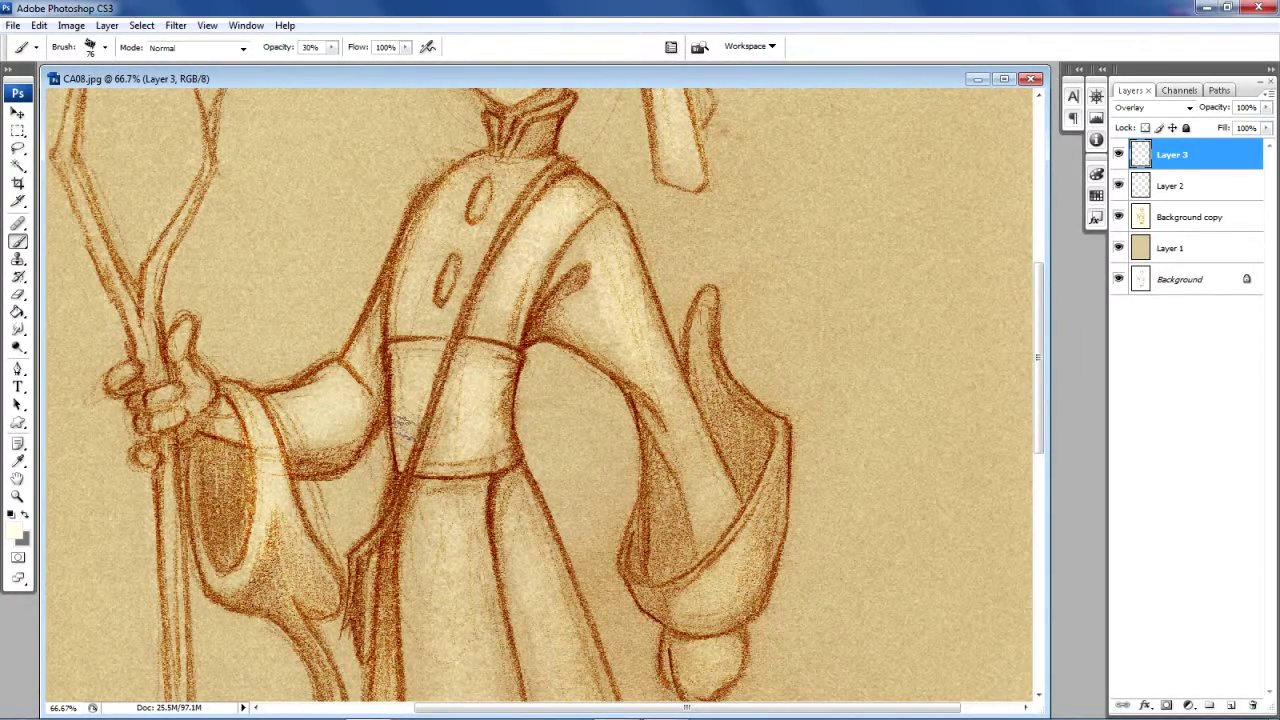
pyautogui.moveTo(608, 391)
pyautogui.mouseDown()
pyautogui.moveTo(608, 318)
pyautogui.moveTo(578, 330)
pyautogui.moveTo(622, 282)
pyautogui.moveTo(636, 352)
pyautogui.moveTo(718, 512)
pyautogui.moveTo(660, 382)
pyautogui.moveTo(697, 468)
pyautogui.mouseUp()
pyautogui.moveTo(697, 551)
pyautogui.mouseDown()
pyautogui.moveTo(745, 558)
pyautogui.moveTo(702, 600)
pyautogui.moveTo(672, 598)
pyautogui.mouseUp()
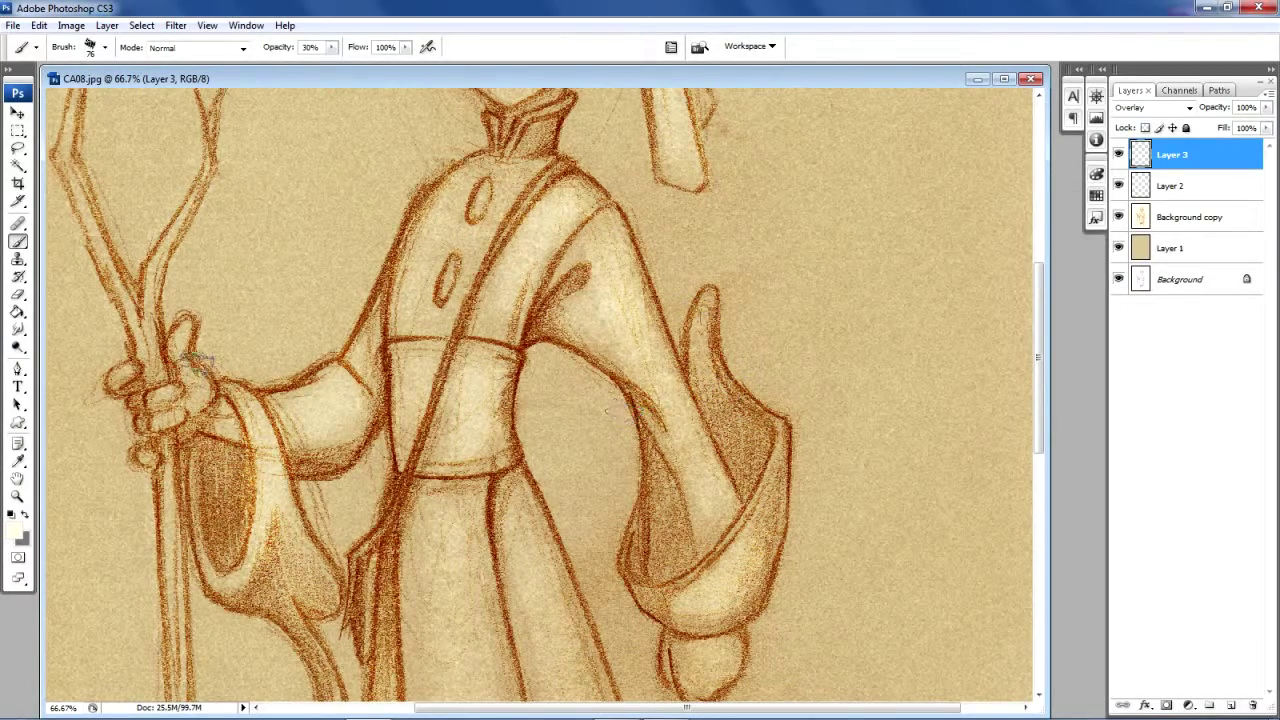
pyautogui.moveTo(180, 333)
pyautogui.mouseDown()
pyautogui.moveTo(184, 409)
pyautogui.moveTo(155, 398)
pyautogui.mouseUp()
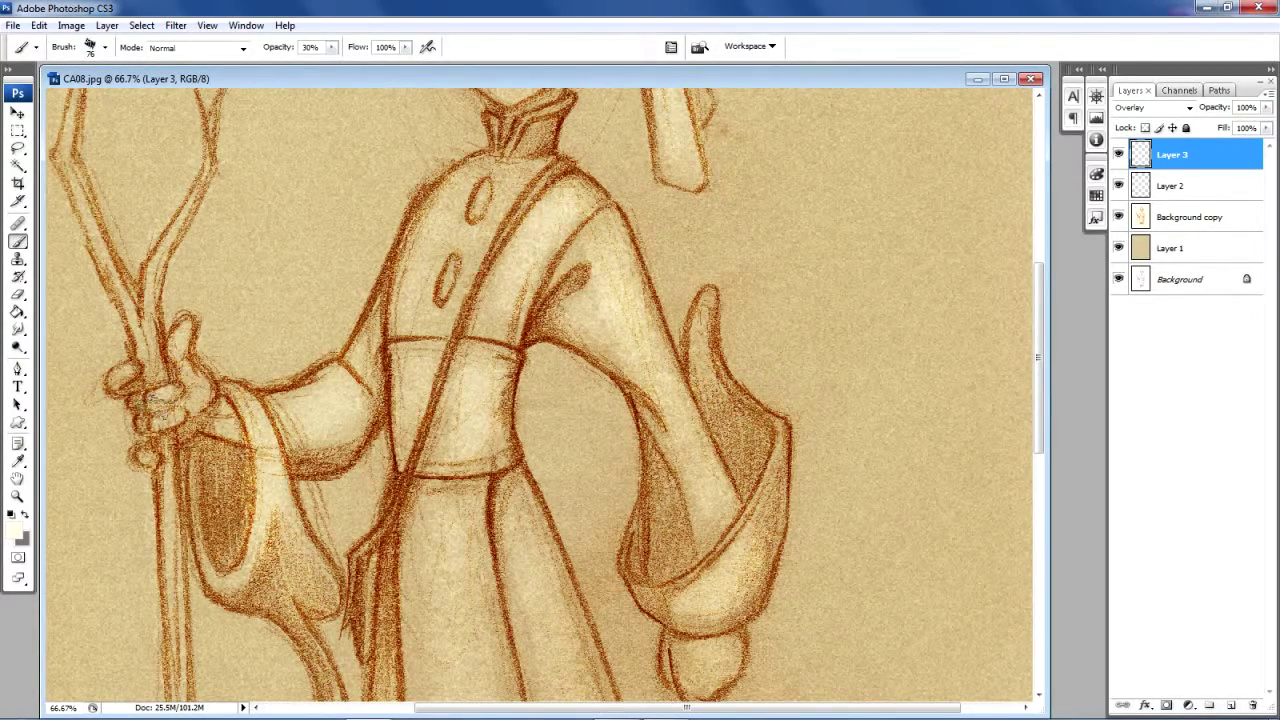
pyautogui.moveTo(250, 455)
pyautogui.mouseDown()
pyautogui.moveTo(250, 428)
pyautogui.moveTo(255, 551)
pyautogui.moveTo(270, 457)
pyautogui.moveTo(282, 518)
pyautogui.mouseUp()
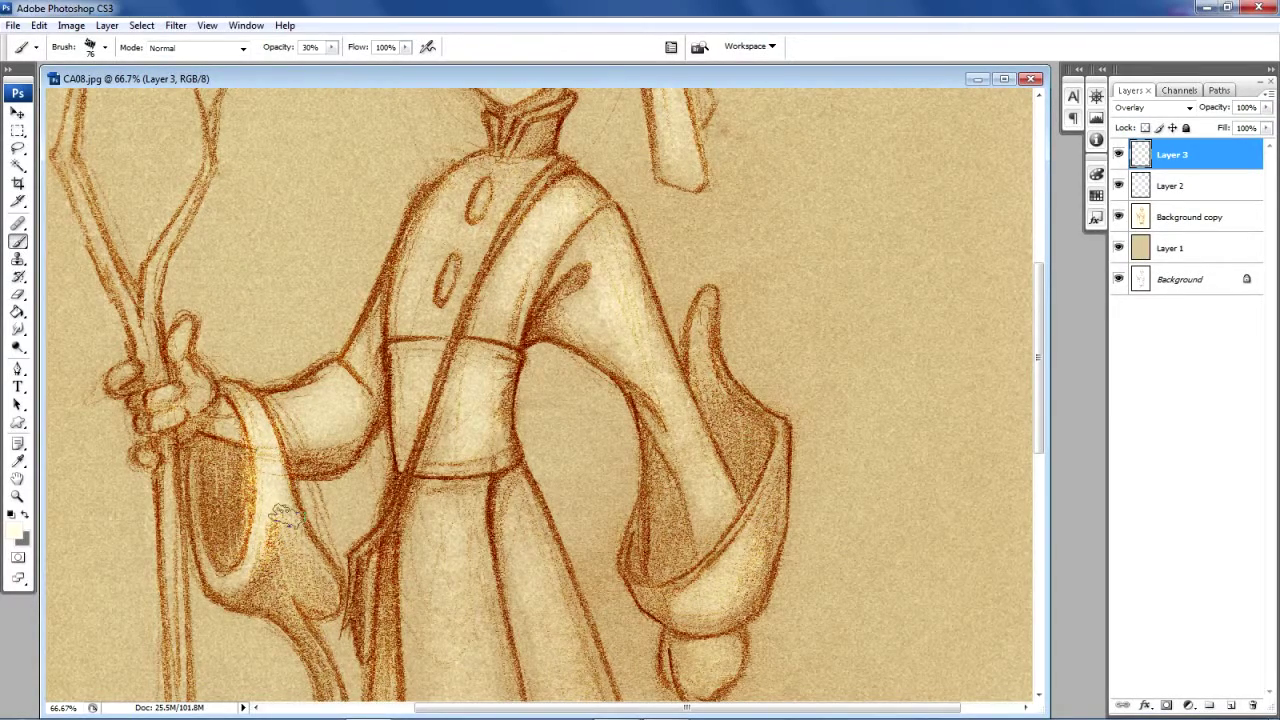
pyautogui.click(18, 295)
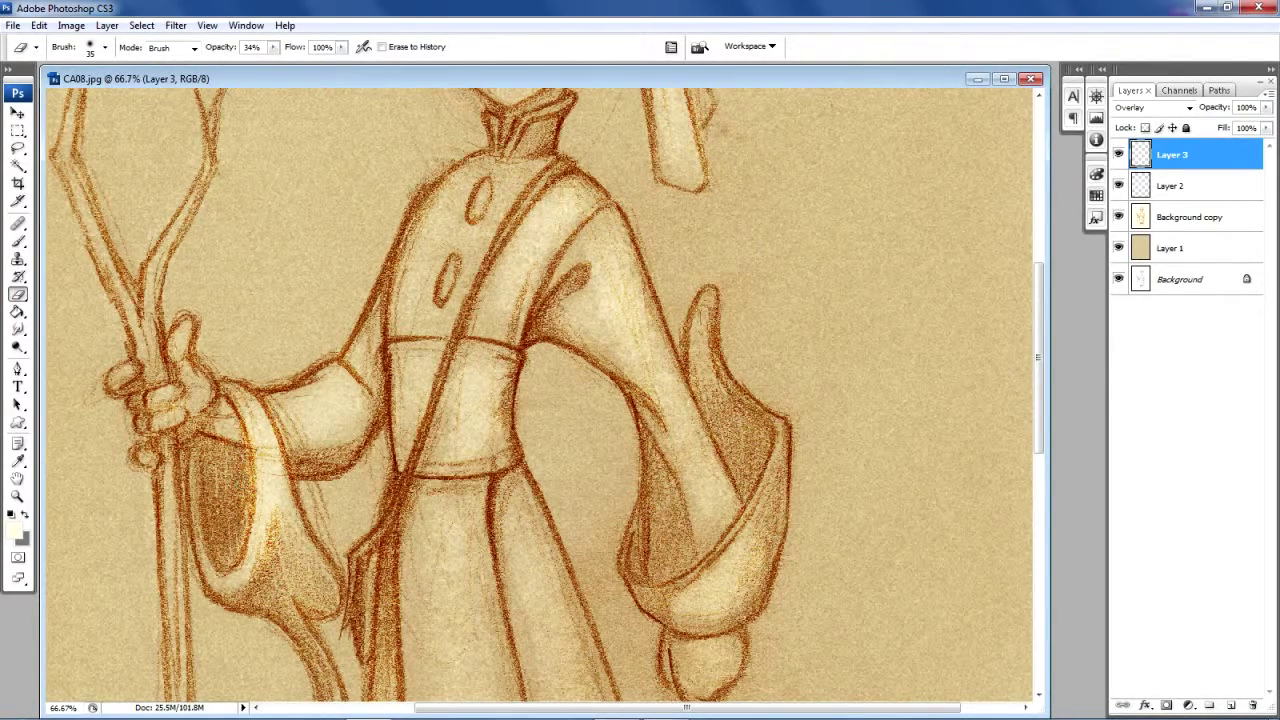
pyautogui.click(19, 241)
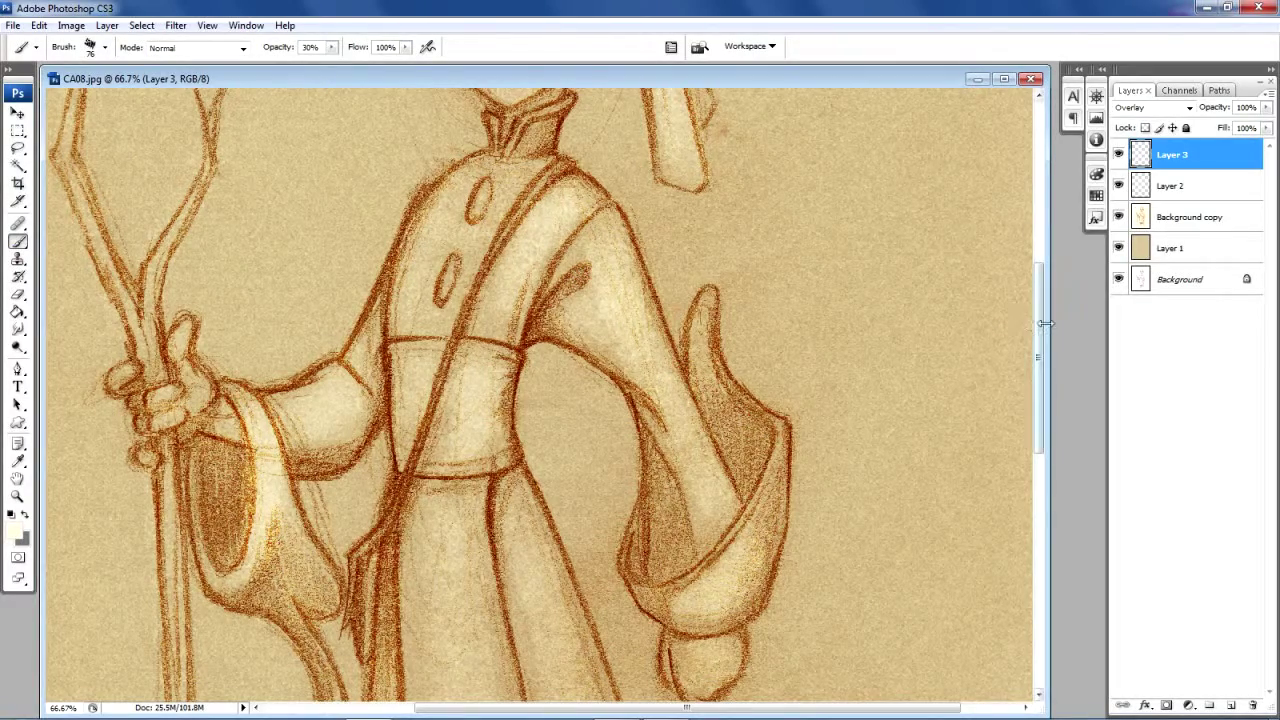
# Highlight the robe's centre panel and left edge, both trouser cuffs and the right foot.
pyautogui.moveTo(1043, 338); pyautogui.dragTo(1045, 440)
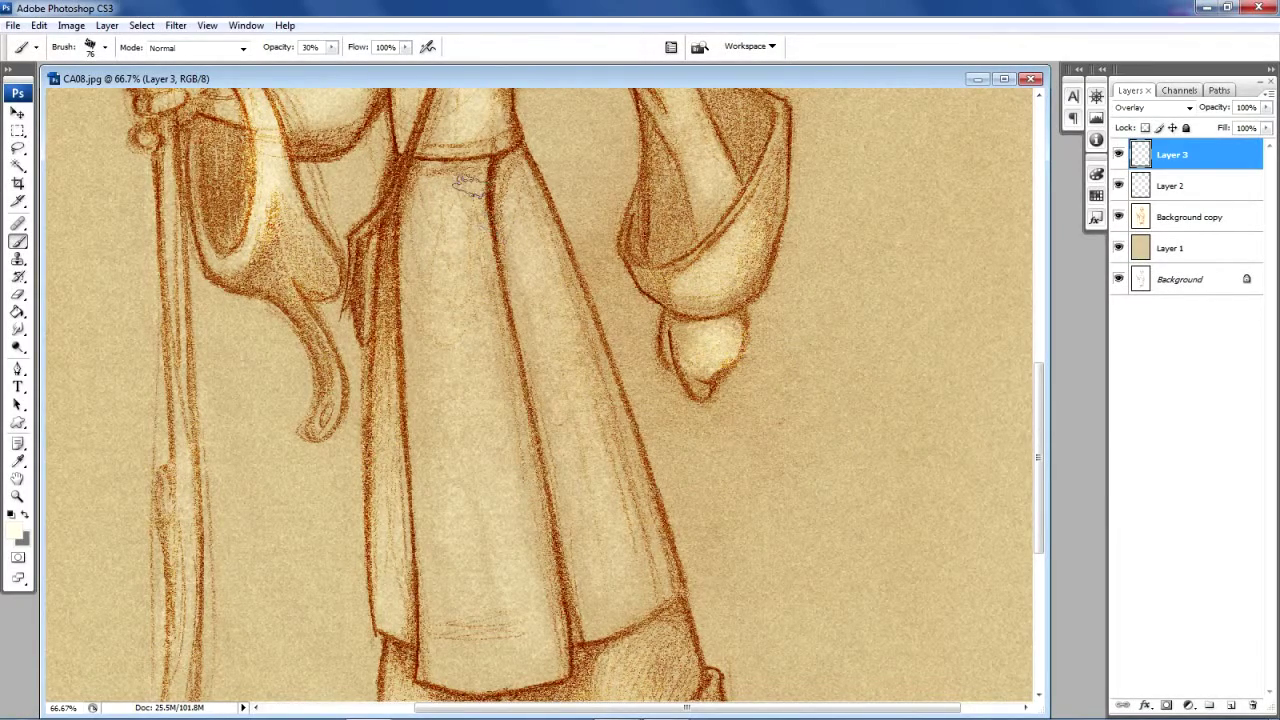
pyautogui.moveTo(467, 186)
pyautogui.mouseDown()
pyautogui.moveTo(481, 402)
pyautogui.moveTo(523, 650)
pyautogui.mouseUp()
pyautogui.moveTo(450, 218)
pyautogui.mouseDown()
pyautogui.moveTo(436, 420)
pyautogui.moveTo(476, 520)
pyautogui.moveTo(489, 620)
pyautogui.mouseUp()
pyautogui.moveTo(557, 410)
pyautogui.mouseDown()
pyautogui.moveTo(491, 201)
pyautogui.moveTo(525, 200)
pyautogui.moveTo(585, 462)
pyautogui.moveTo(557, 510)
pyautogui.mouseUp()
pyautogui.moveTo(345, 472)
pyautogui.mouseDown()
pyautogui.moveTo(373, 439)
pyautogui.moveTo(373, 465)
pyautogui.moveTo(330, 360)
pyautogui.moveTo(360, 428)
pyautogui.mouseUp()
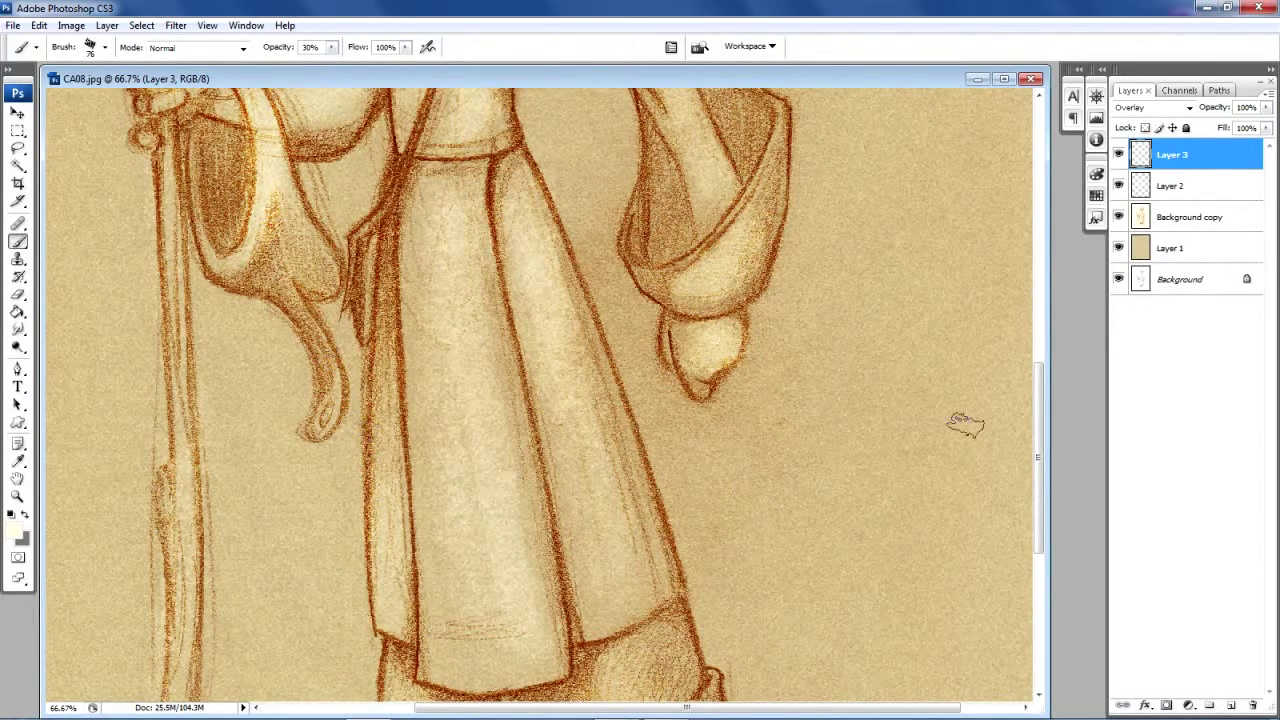
pyautogui.moveTo(1040, 430); pyautogui.dragTo(1050, 539)
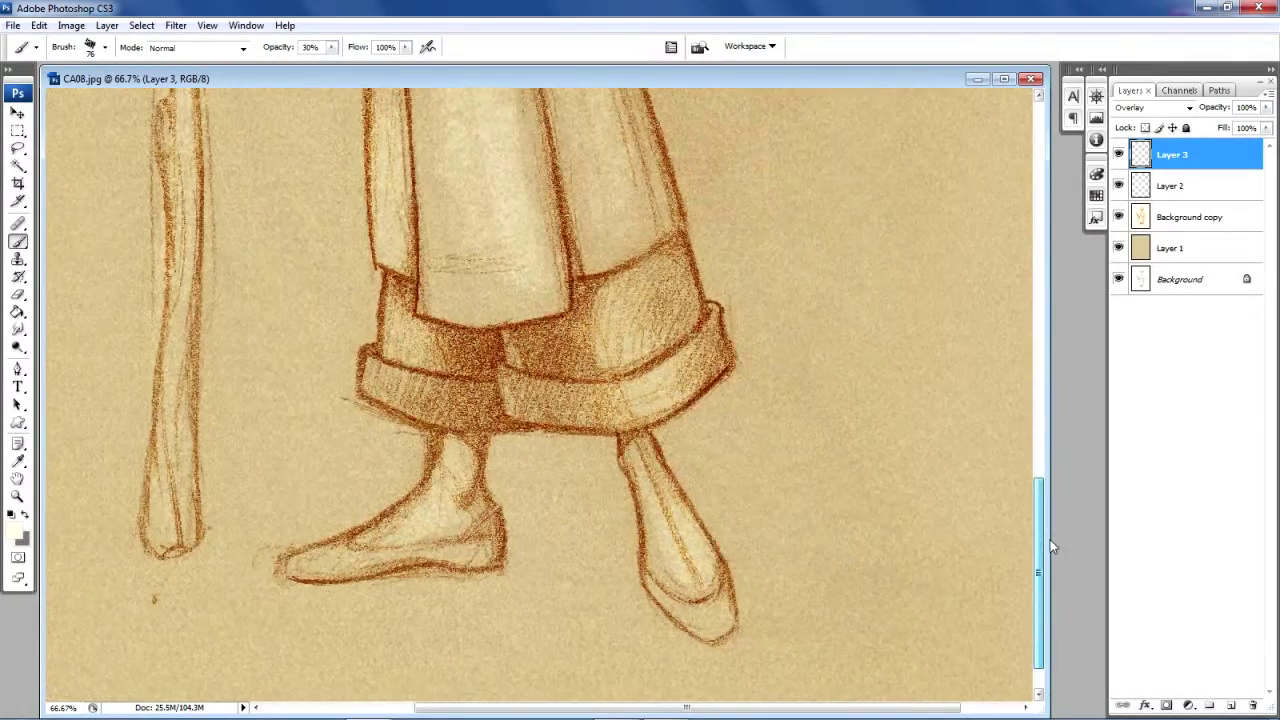
pyautogui.moveTo(616, 354)
pyautogui.mouseDown()
pyautogui.moveTo(628, 406)
pyautogui.moveTo(610, 398)
pyautogui.moveTo(650, 402)
pyautogui.moveTo(600, 408)
pyautogui.mouseUp()
pyautogui.moveTo(453, 422)
pyautogui.mouseDown()
pyautogui.moveTo(385, 392)
pyautogui.moveTo(415, 400)
pyautogui.moveTo(400, 330)
pyautogui.moveTo(416, 378)
pyautogui.mouseUp()
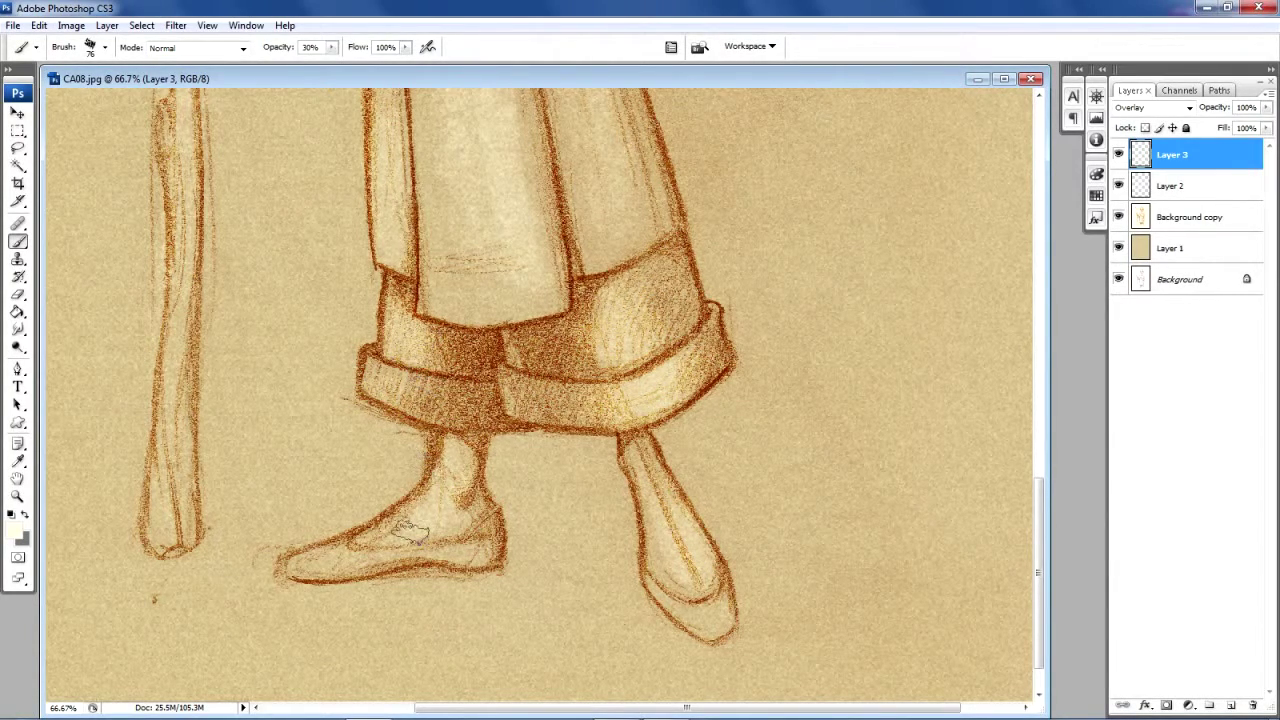
pyautogui.moveTo(682, 528)
pyautogui.mouseDown()
pyautogui.moveTo(698, 582)
pyautogui.moveTo(698, 542)
pyautogui.moveTo(688, 533)
pyautogui.moveTo(703, 586)
pyautogui.moveTo(684, 527)
pyautogui.moveTo(692, 590)
pyautogui.mouseUp()
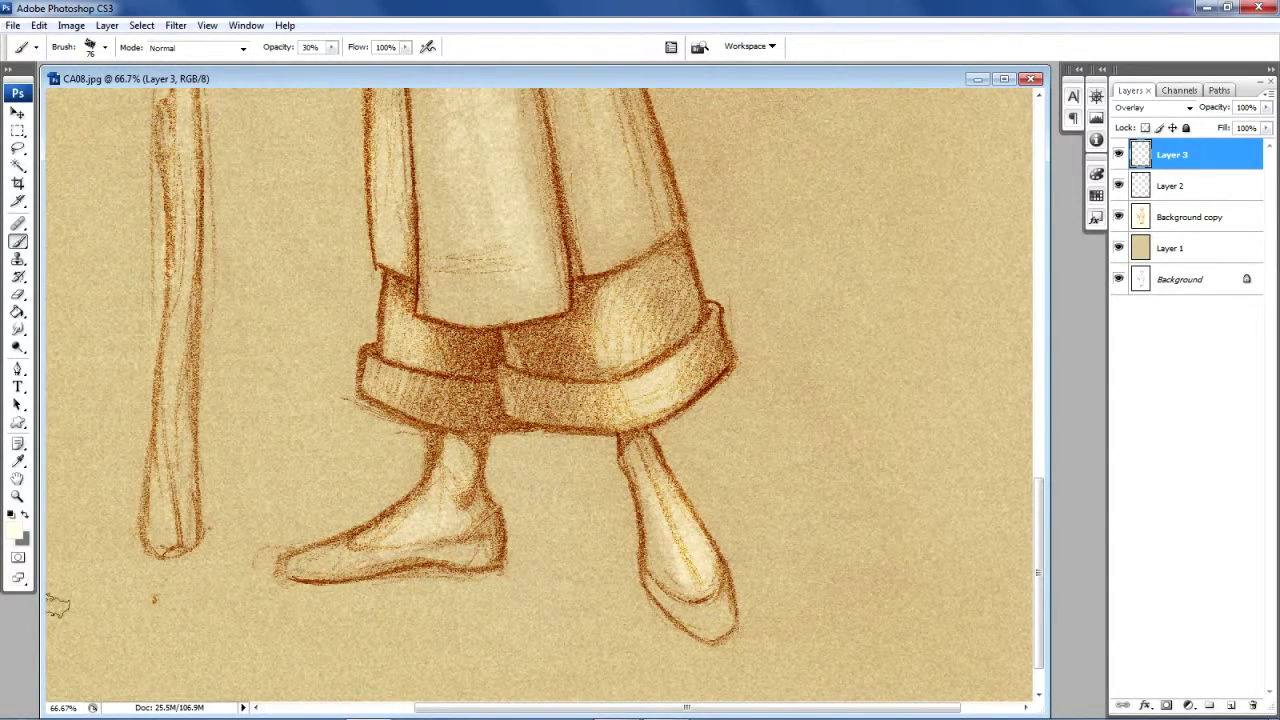
# Fit the whole drawing on screen, then centre and widen the document window.
pyautogui.click(17, 497)
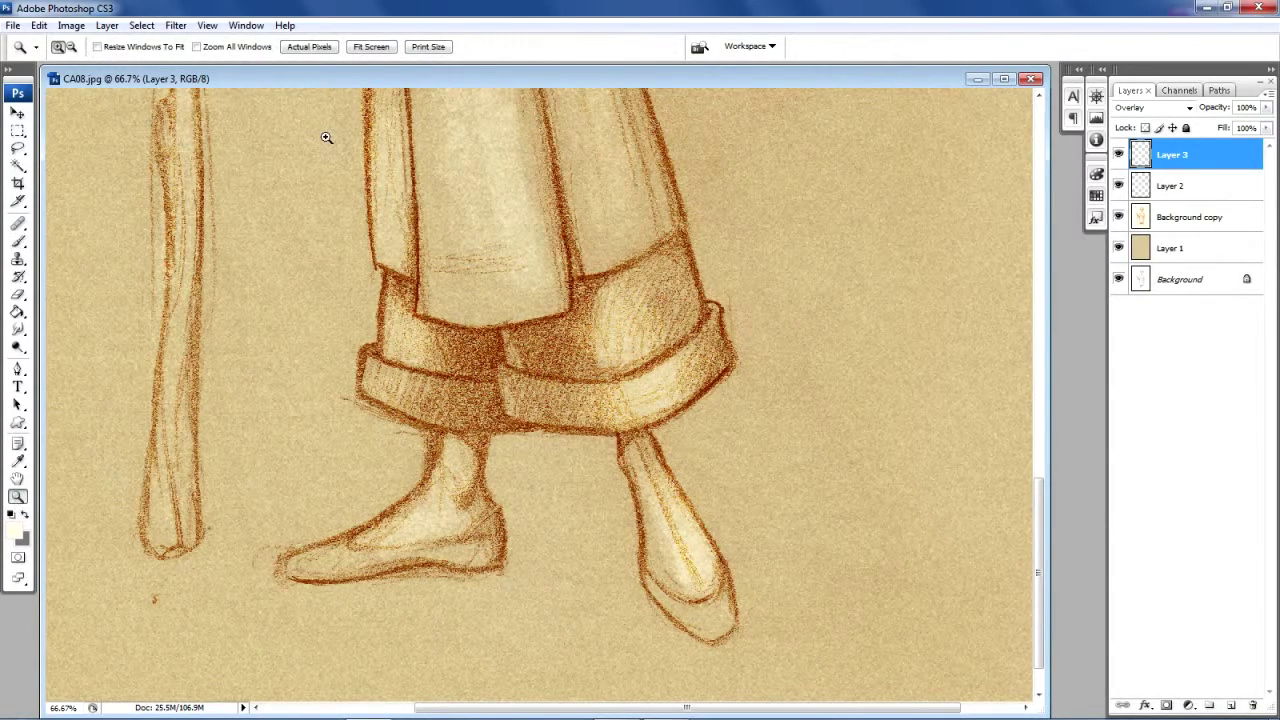
pyautogui.click(370, 47)
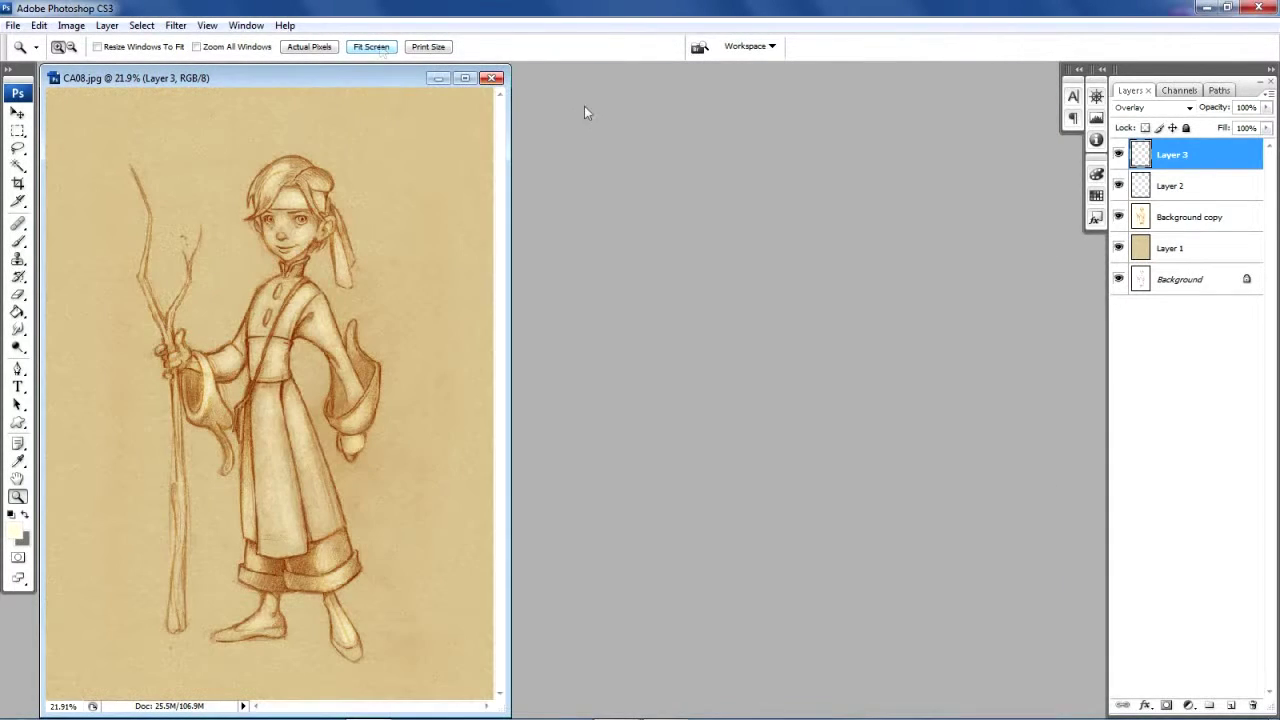
pyautogui.moveTo(341, 80); pyautogui.dragTo(512, 81)
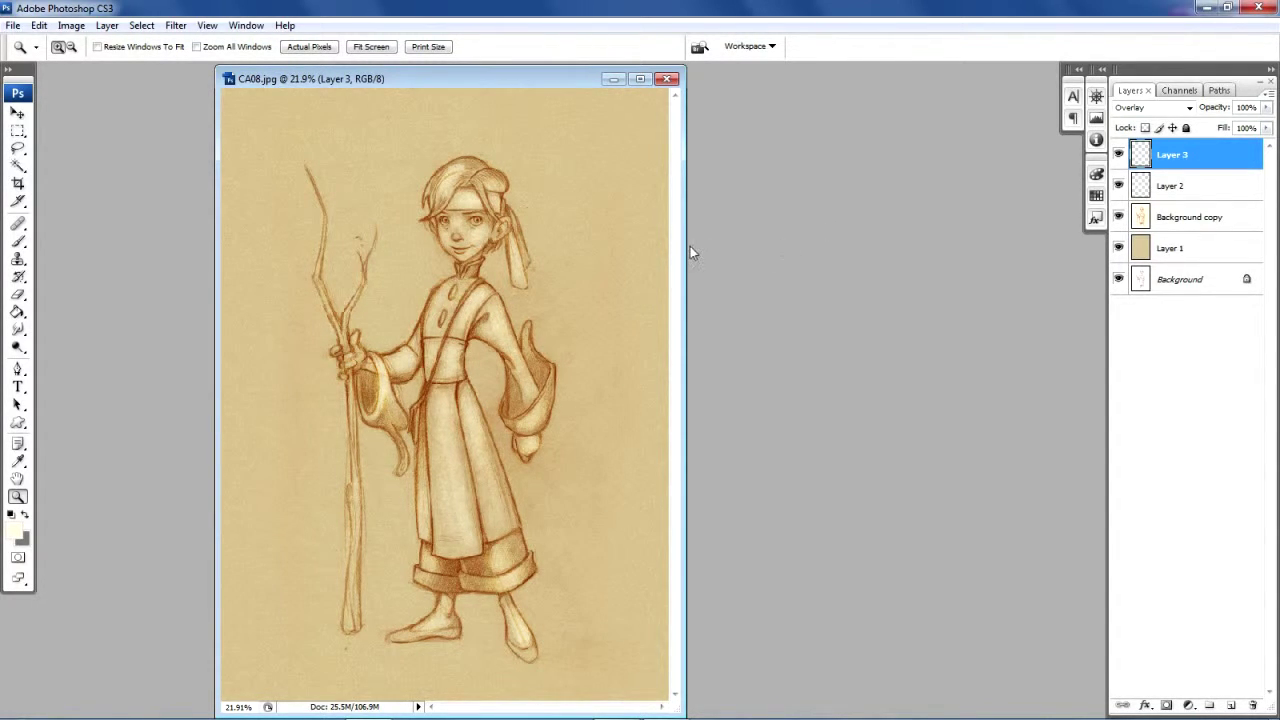
pyautogui.moveTo(684, 245); pyautogui.dragTo(927, 279)
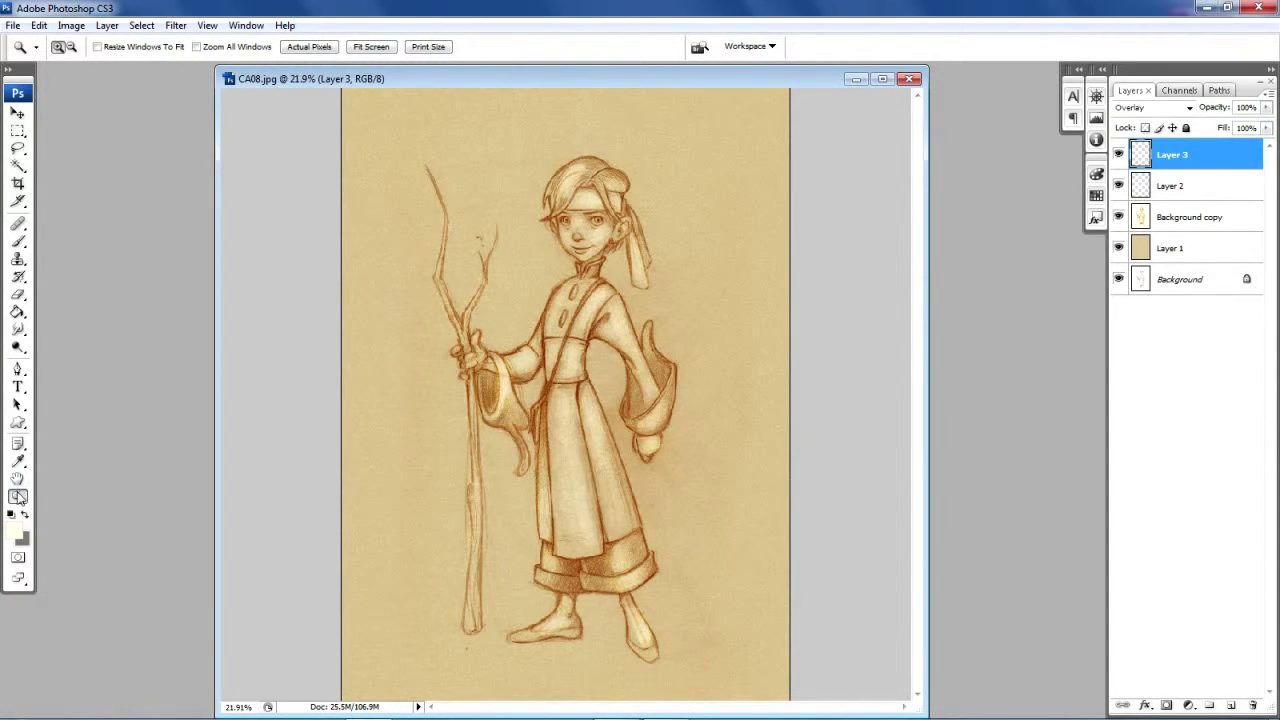
# Zoom in on the character's face to 66.7% and widen the window to show more canvas.
pyautogui.click(572, 217)
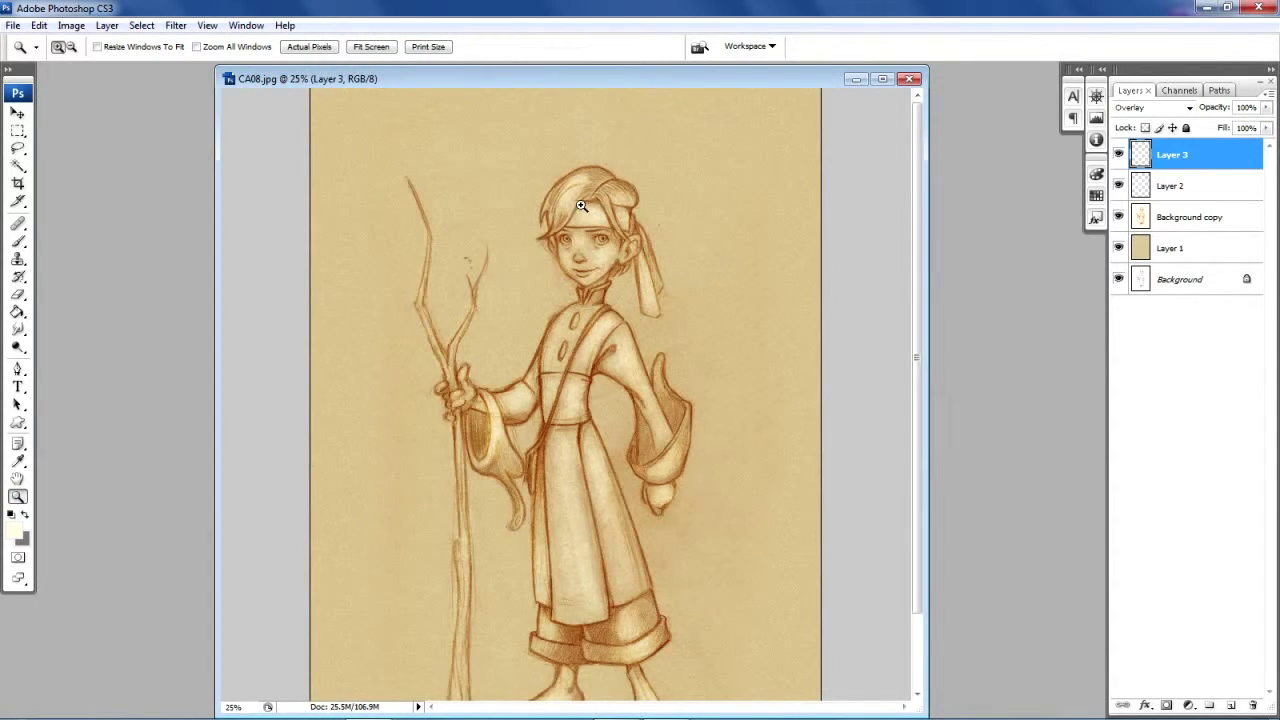
pyautogui.click(583, 207)
pyautogui.click(611, 291)
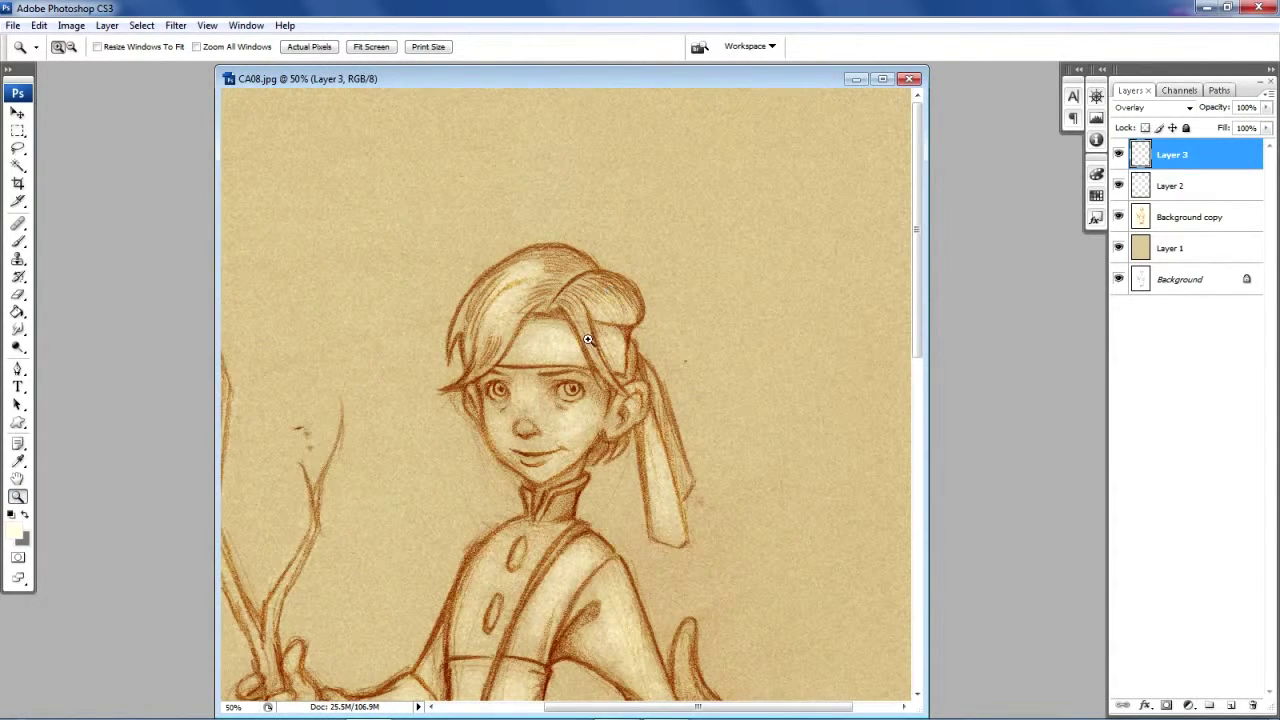
pyautogui.click(548, 402)
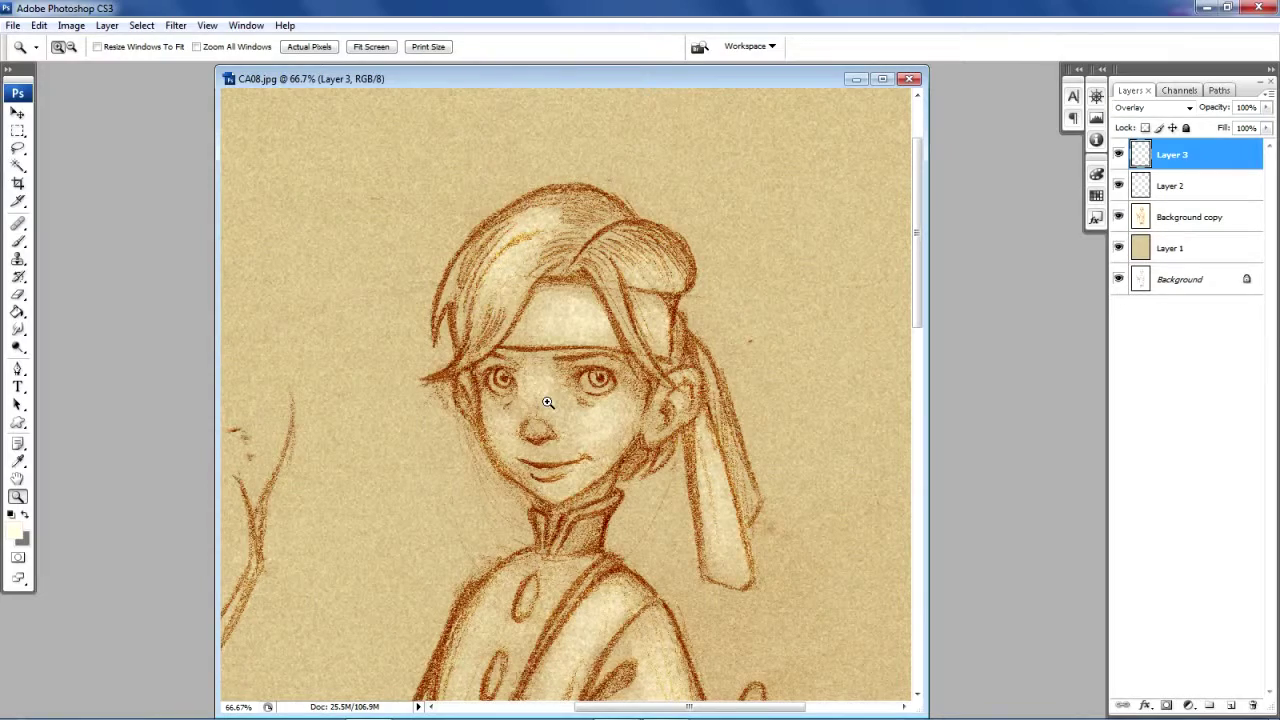
pyautogui.moveTo(215, 341); pyautogui.dragTo(88, 341)
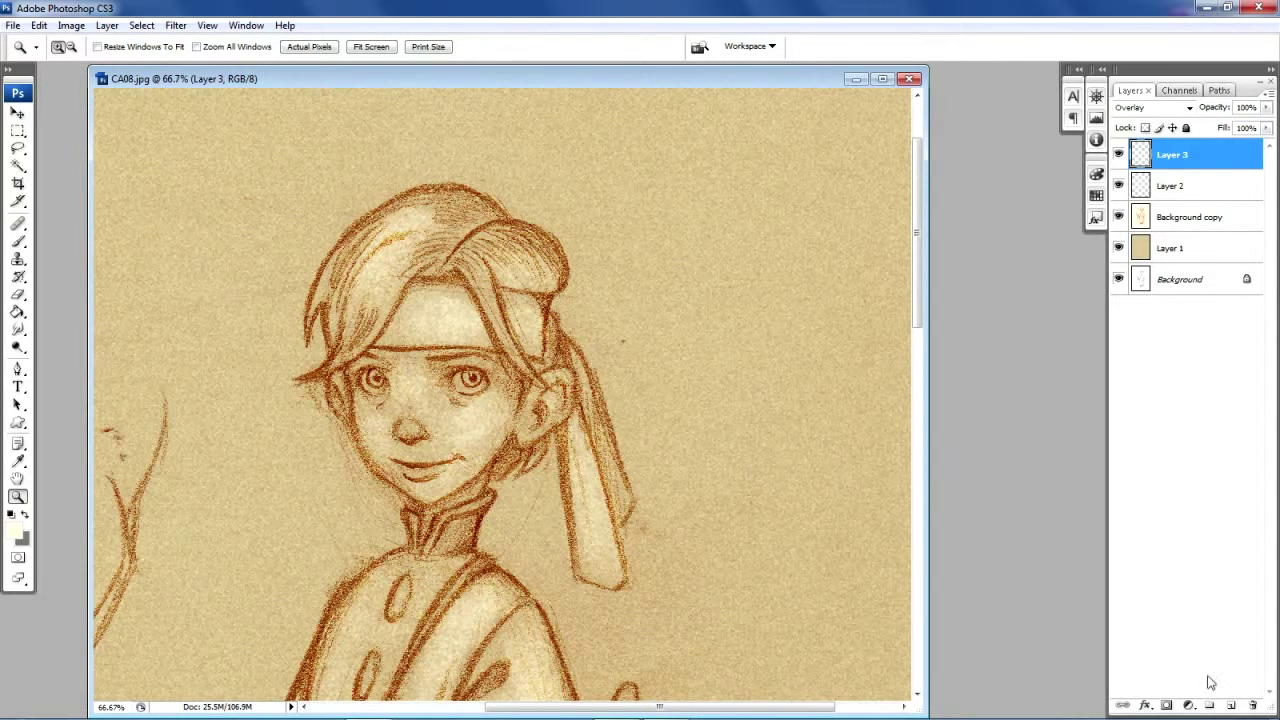
# Add a new Layer 4 above Layer 3 with Overlay blending.
pyautogui.click(1230, 706)
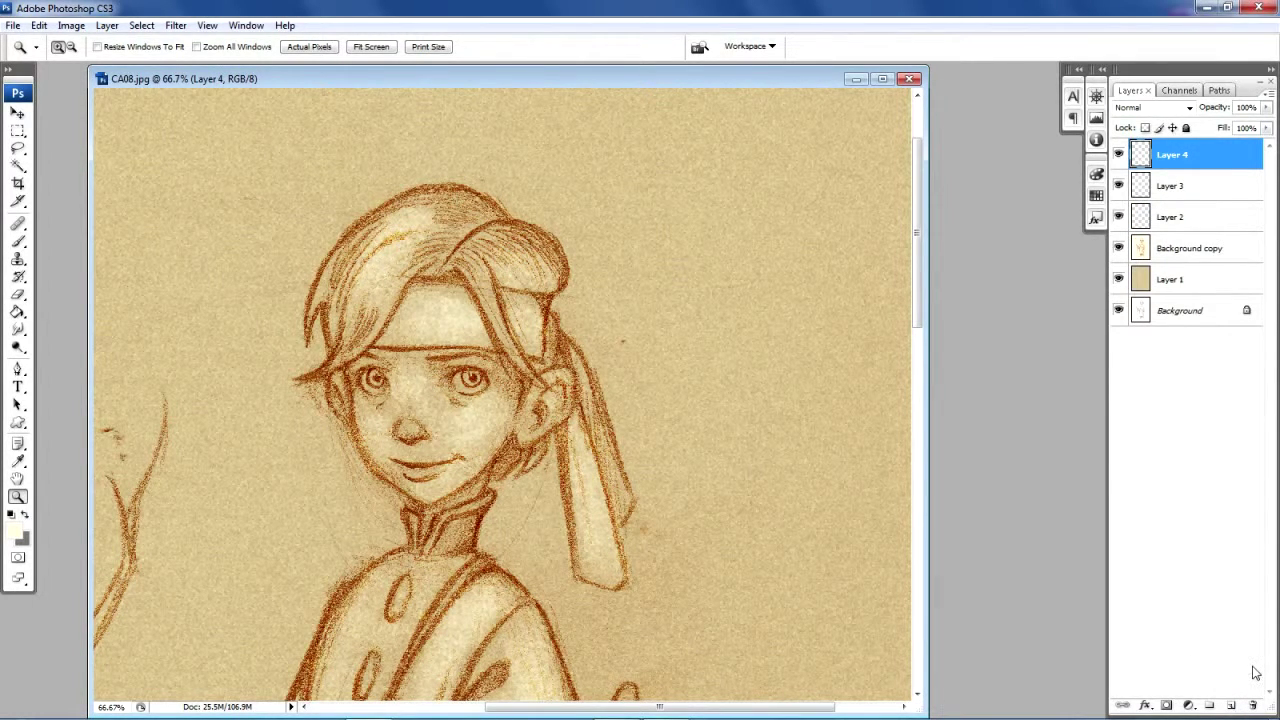
pyautogui.click(1190, 107)
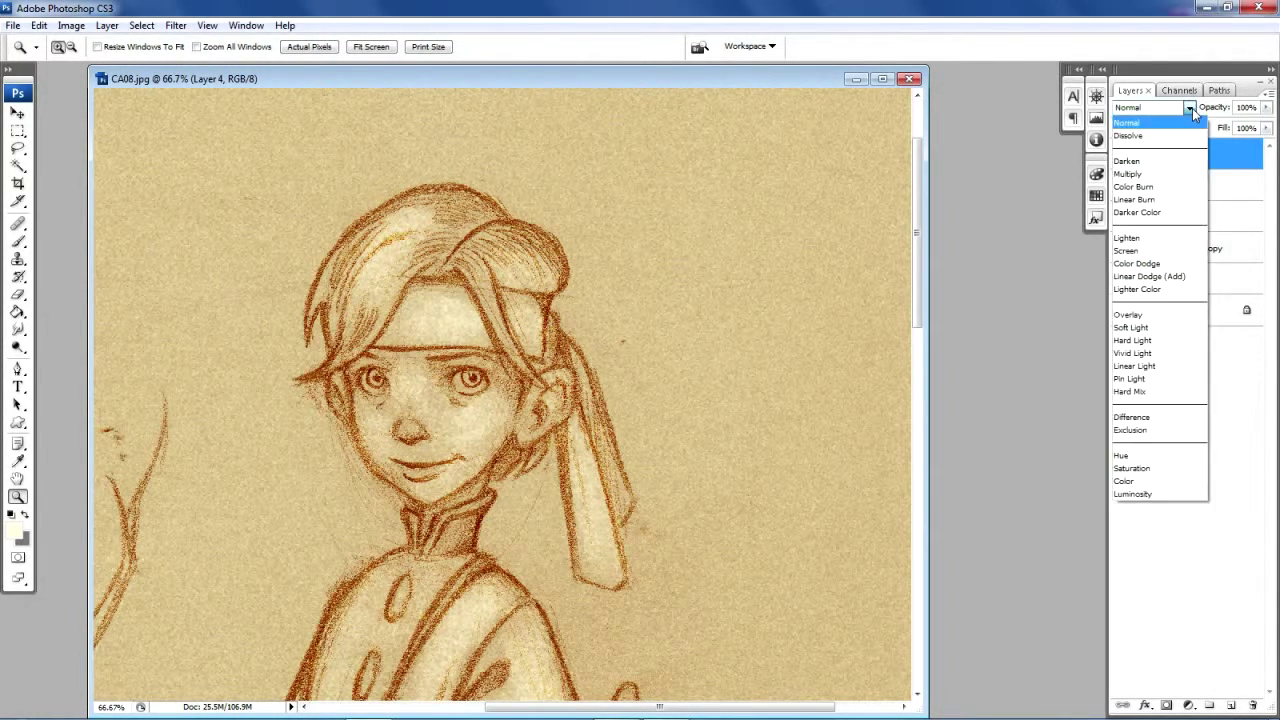
pyautogui.click(1148, 316)
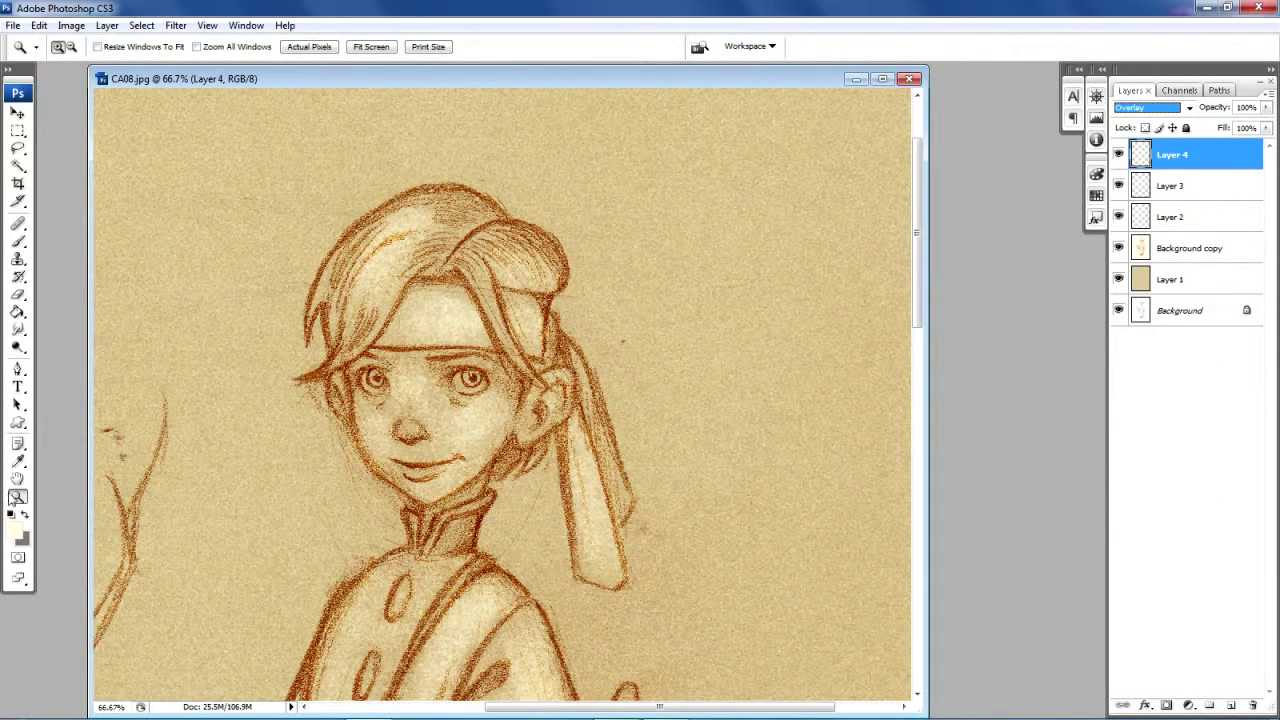
# Set the foreground colour to orange ef722e.
pyautogui.click(16, 530)
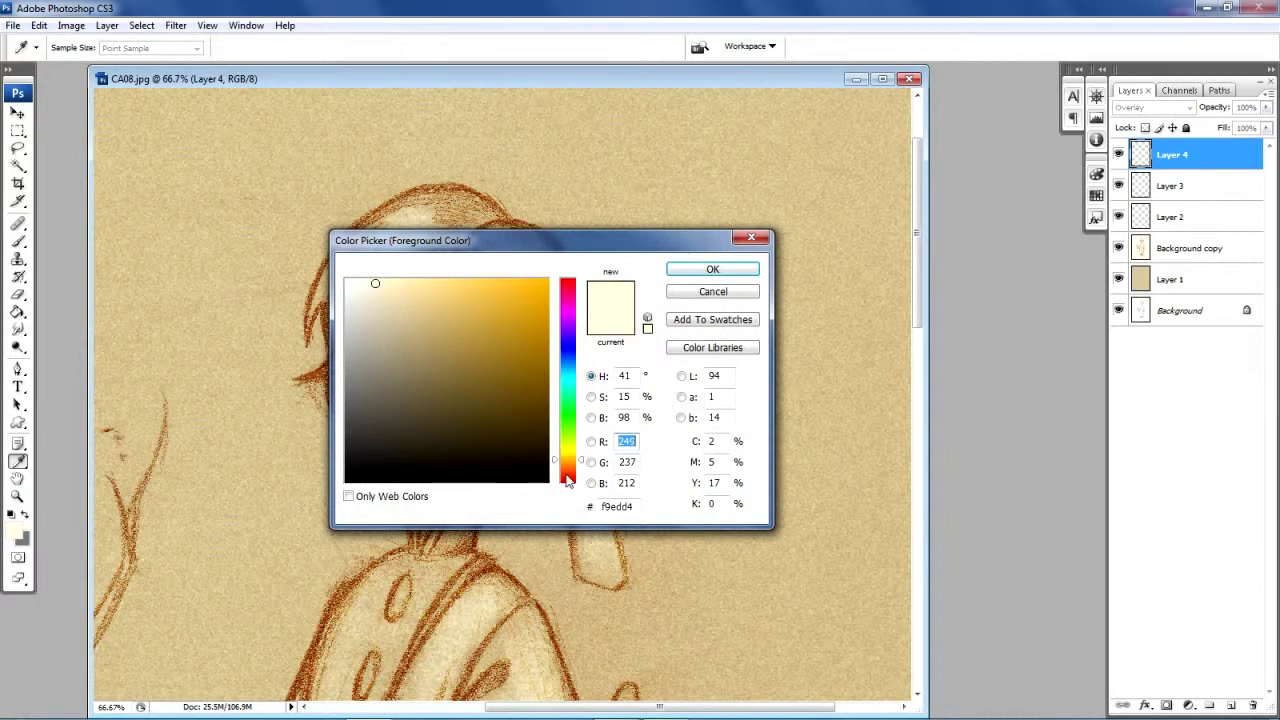
pyautogui.click(566, 471)
pyautogui.moveTo(506, 283); pyautogui.dragTo(509, 291)
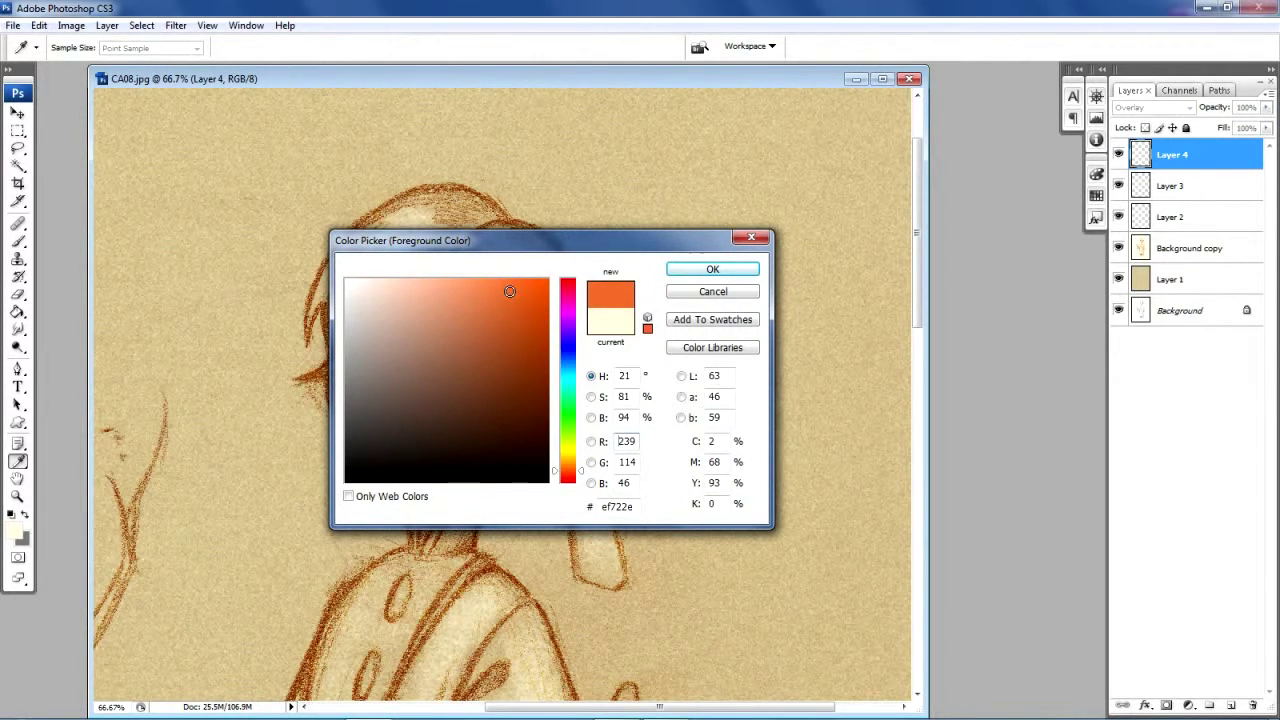
pyautogui.click(691, 272)
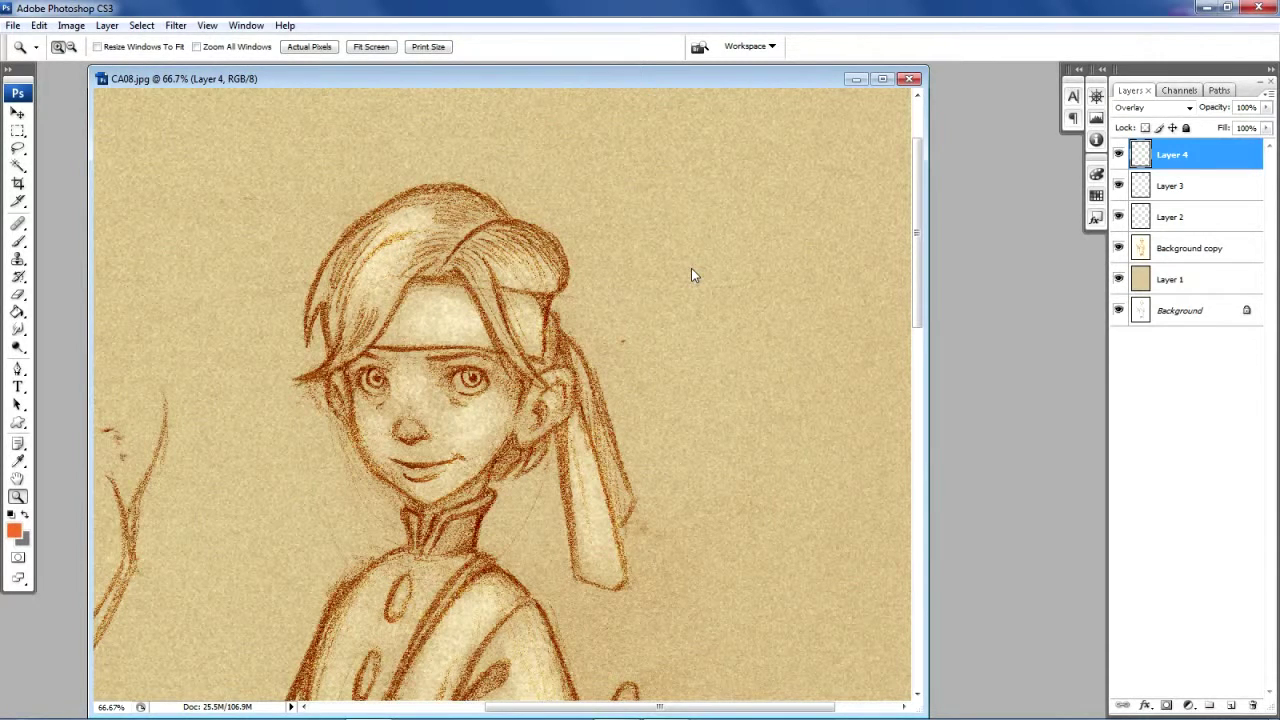
# Brush orange over the hair strands and the tuft below the ear on Layer 4.
pyautogui.click(19, 243)
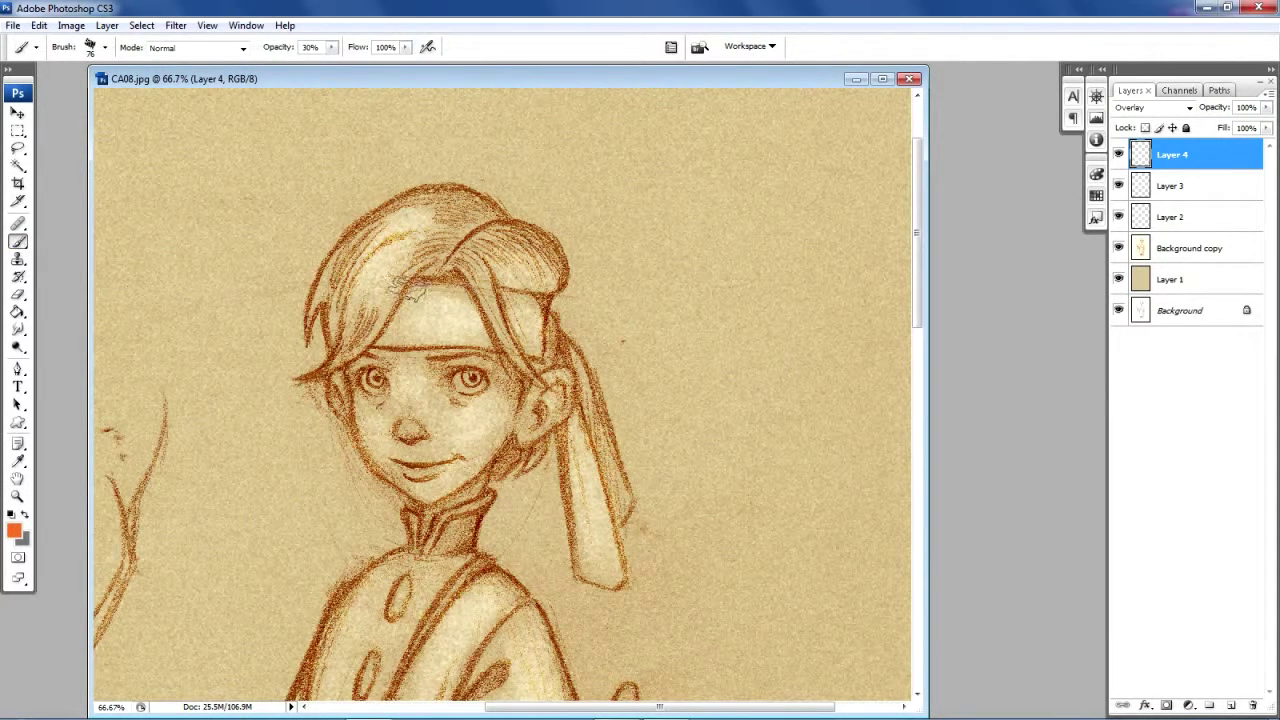
pyautogui.moveTo(328, 296)
pyautogui.mouseDown()
pyautogui.moveTo(339, 342)
pyautogui.moveTo(367, 298)
pyautogui.moveTo(329, 355)
pyautogui.moveTo(449, 233)
pyautogui.moveTo(406, 262)
pyautogui.moveTo(408, 215)
pyautogui.moveTo(478, 218)
pyautogui.mouseUp()
pyautogui.moveTo(506, 272)
pyautogui.mouseDown()
pyautogui.moveTo(469, 243)
pyautogui.moveTo(484, 278)
pyautogui.moveTo(529, 238)
pyautogui.moveTo(470, 256)
pyautogui.mouseUp()
pyautogui.moveTo(376, 323)
pyautogui.mouseDown()
pyautogui.moveTo(351, 340)
pyautogui.moveTo(336, 265)
pyautogui.moveTo(341, 325)
pyautogui.moveTo(334, 278)
pyautogui.moveTo(328, 302)
pyautogui.moveTo(348, 243)
pyautogui.moveTo(392, 233)
pyautogui.moveTo(346, 262)
pyautogui.moveTo(401, 226)
pyautogui.moveTo(348, 347)
pyautogui.moveTo(433, 240)
pyautogui.moveTo(411, 243)
pyautogui.moveTo(416, 228)
pyautogui.moveTo(458, 215)
pyautogui.moveTo(453, 205)
pyautogui.moveTo(441, 205)
pyautogui.moveTo(461, 210)
pyautogui.moveTo(436, 235)
pyautogui.moveTo(431, 270)
pyautogui.moveTo(469, 278)
pyautogui.moveTo(506, 340)
pyautogui.moveTo(456, 260)
pyautogui.moveTo(541, 245)
pyautogui.moveTo(551, 322)
pyautogui.moveTo(518, 455)
pyautogui.mouseUp()
pyautogui.moveTo(318, 288)
pyautogui.mouseDown()
pyautogui.moveTo(345, 300)
pyautogui.moveTo(352, 342)
pyautogui.moveTo(412, 262)
pyautogui.moveTo(481, 217)
pyautogui.moveTo(481, 268)
pyautogui.moveTo(548, 276)
pyautogui.moveTo(515, 323)
pyautogui.moveTo(537, 397)
pyautogui.mouseUp()
pyautogui.moveTo(510, 457); pyautogui.dragTo(508, 480)
pyautogui.scroll(-3, 989, 277)
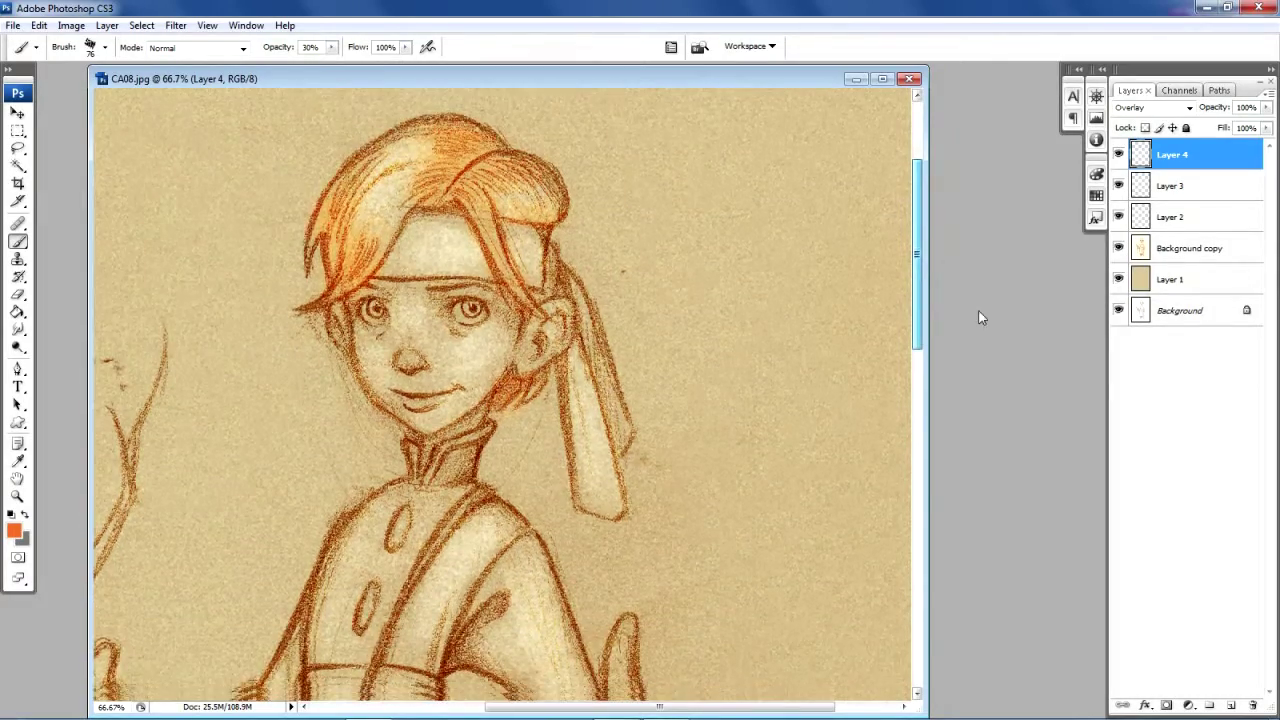
pyautogui.scroll(2, 968, 285)
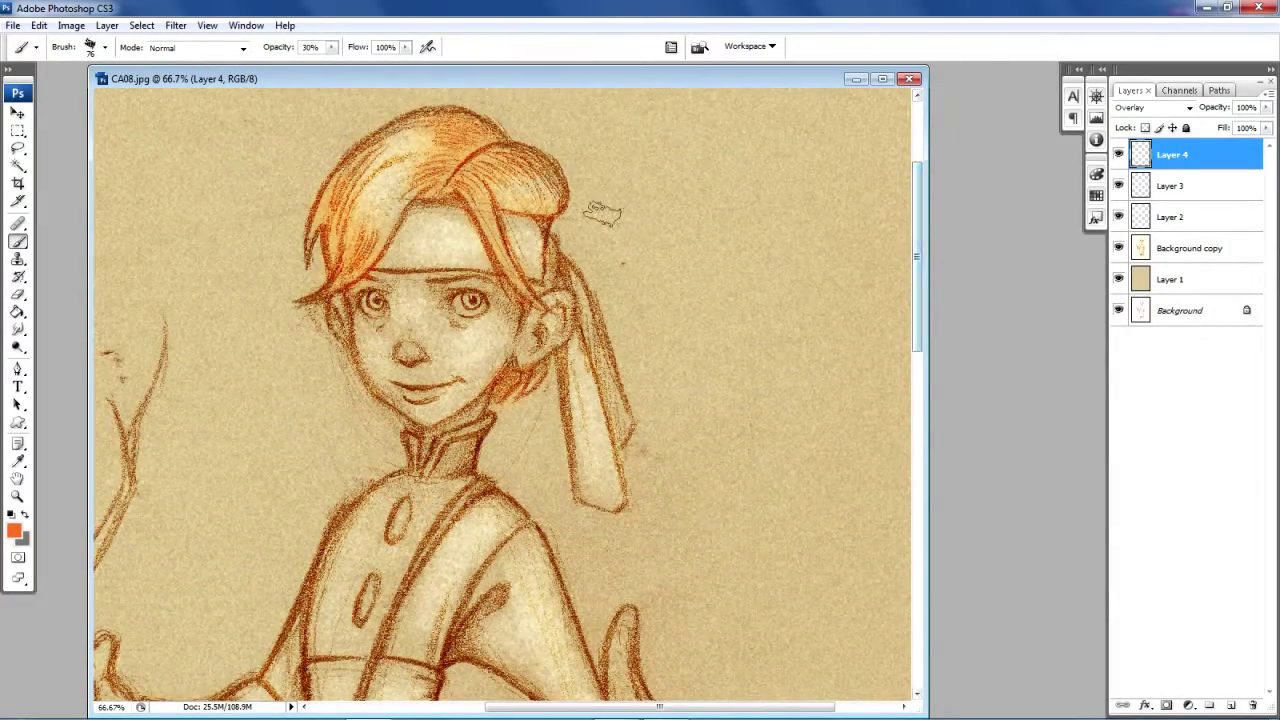
# Zoom the face to 100% and widen the document window.
pyautogui.click(17, 497)
pyautogui.click(372, 358)
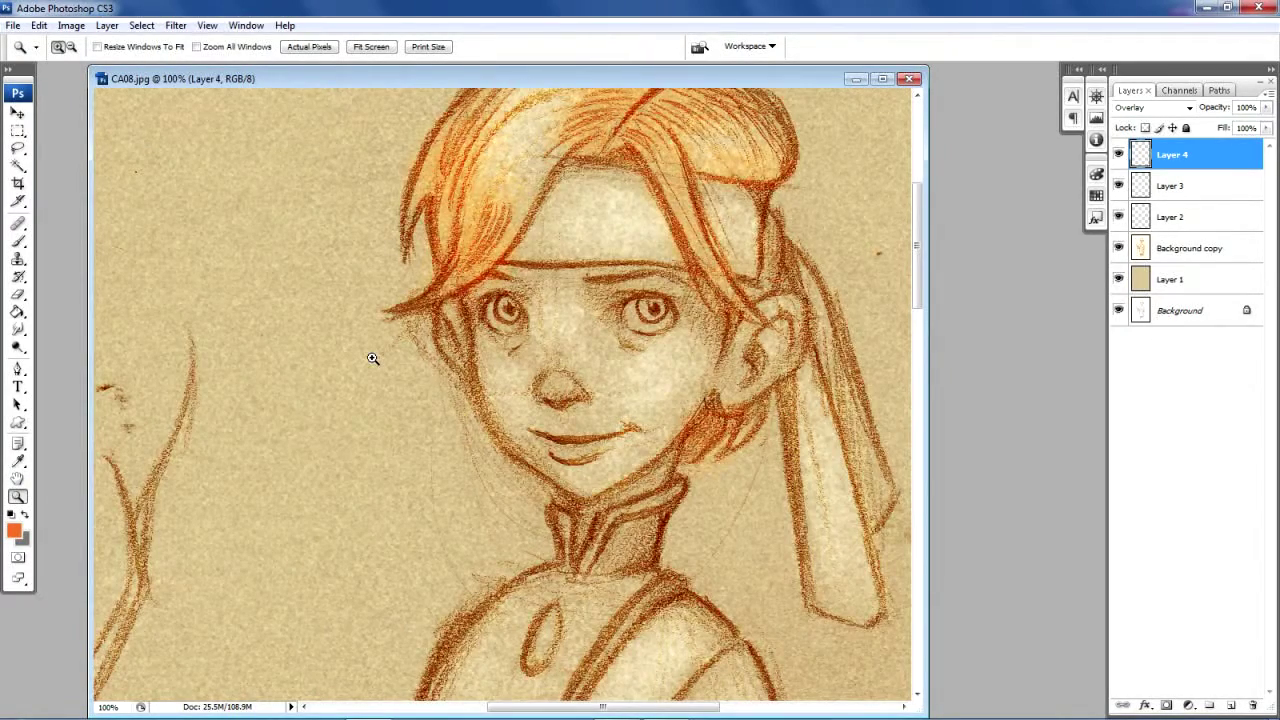
pyautogui.moveTo(920, 404)
pyautogui.mouseDown()
pyautogui.moveTo(955, 389)
pyautogui.moveTo(1041, 393)
pyautogui.mouseUp()
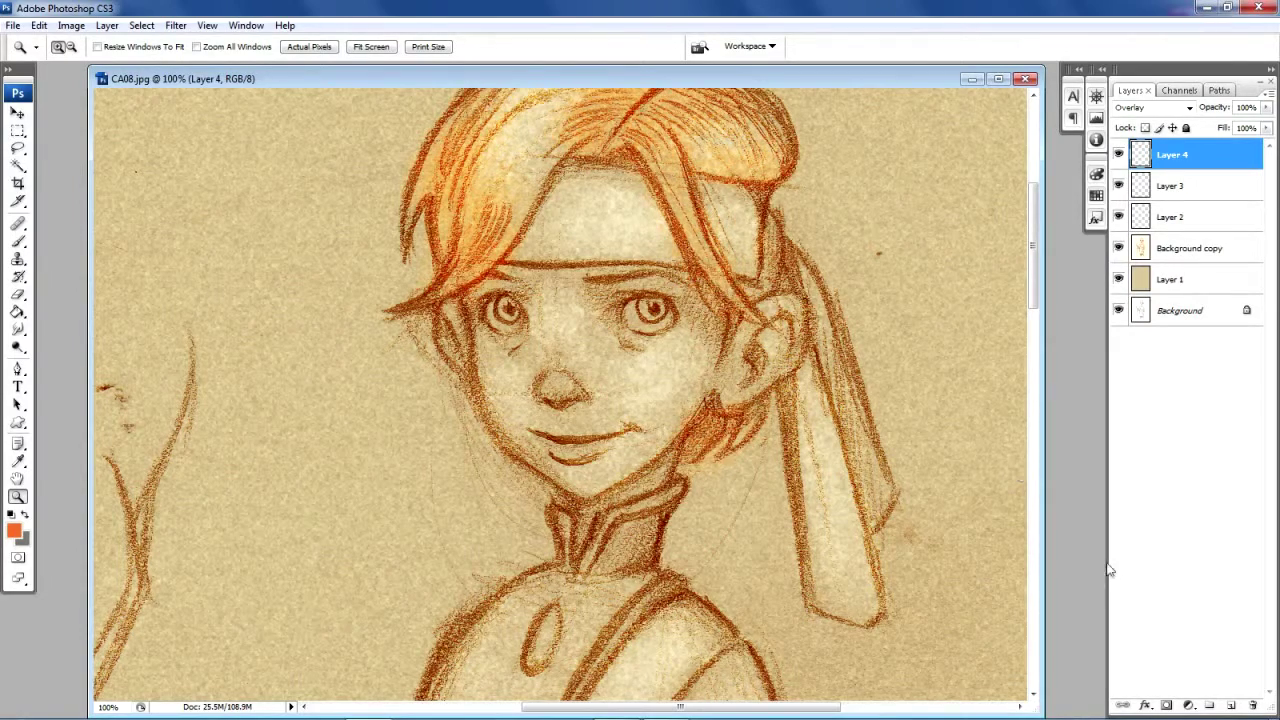
# Add a new Layer 5 on top and set its blend mode to Overlay.
pyautogui.click(1231, 706)
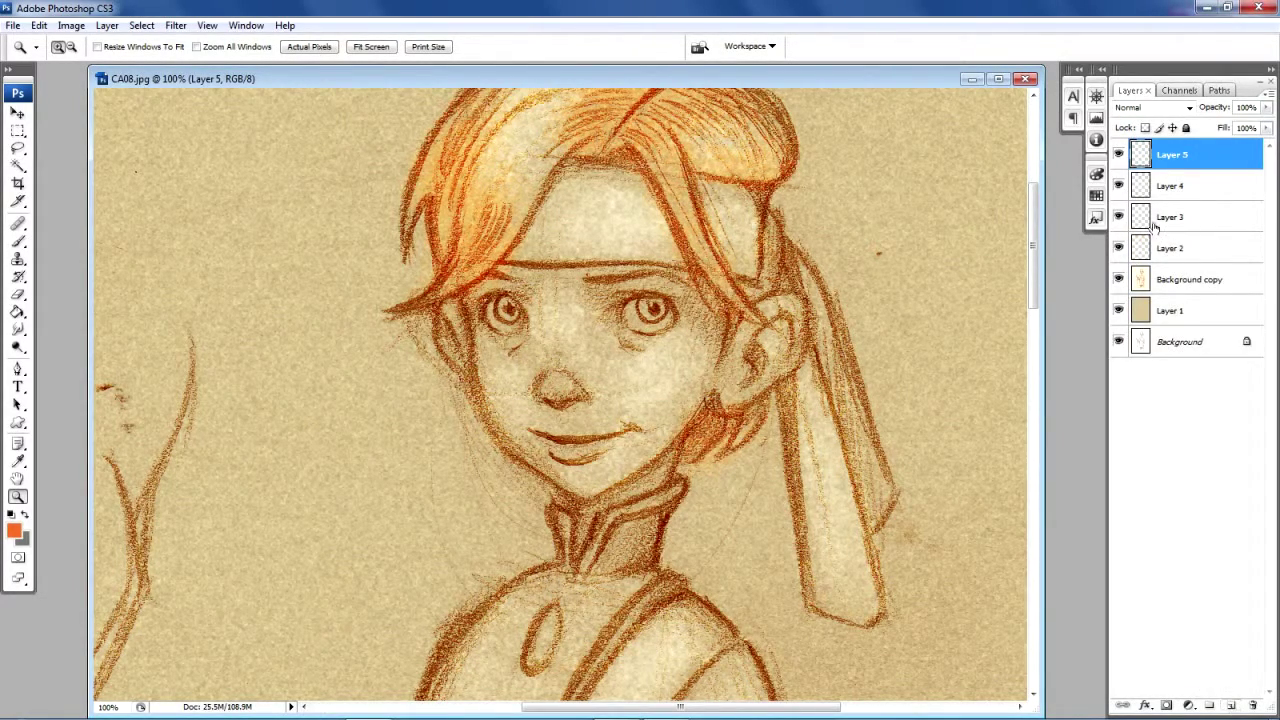
pyautogui.click(1188, 108)
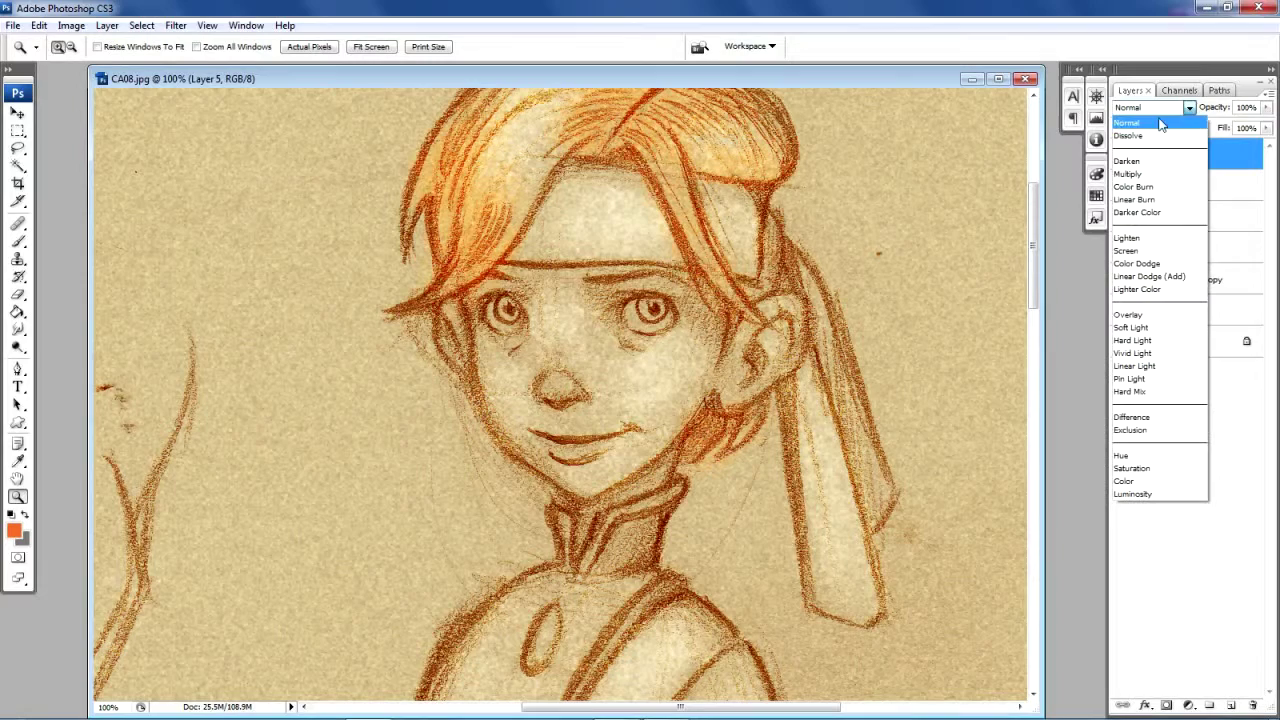
pyautogui.click(1155, 318)
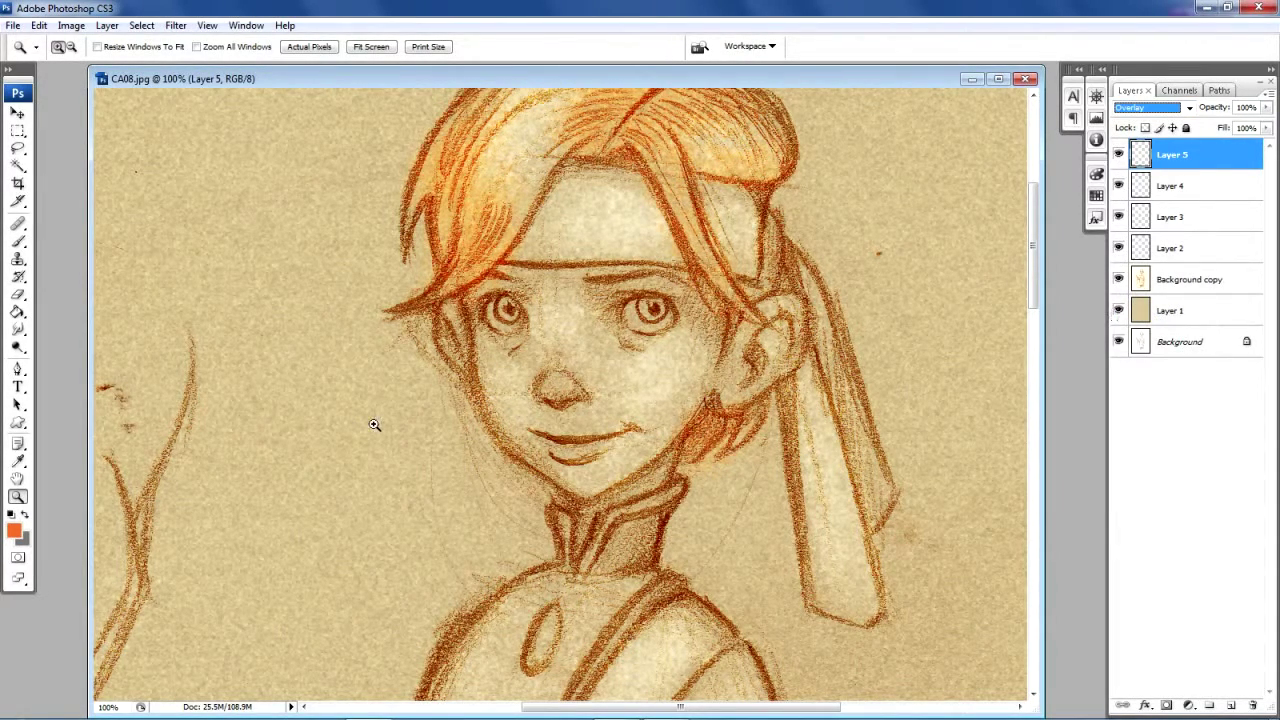
# Set the foreground colour to light rosy red f68166 and select the Brush tool.
pyautogui.click(15, 531)
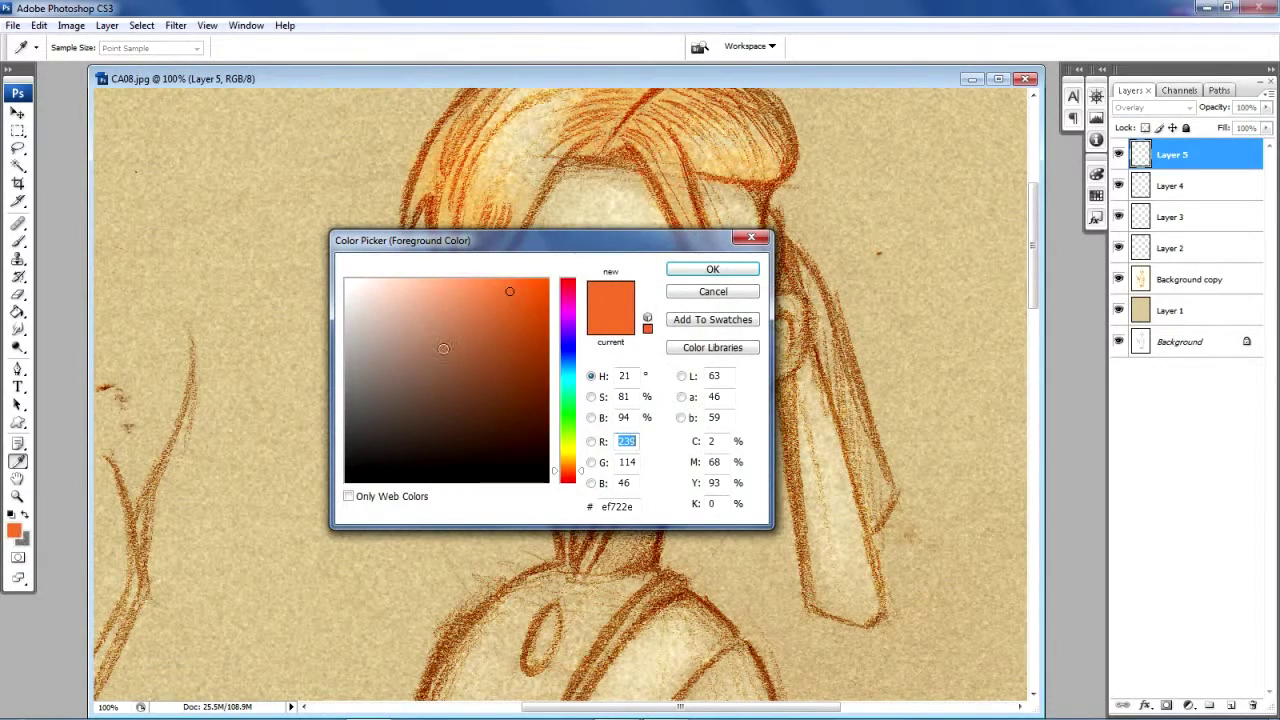
pyautogui.moveTo(557, 474); pyautogui.dragTo(556, 481)
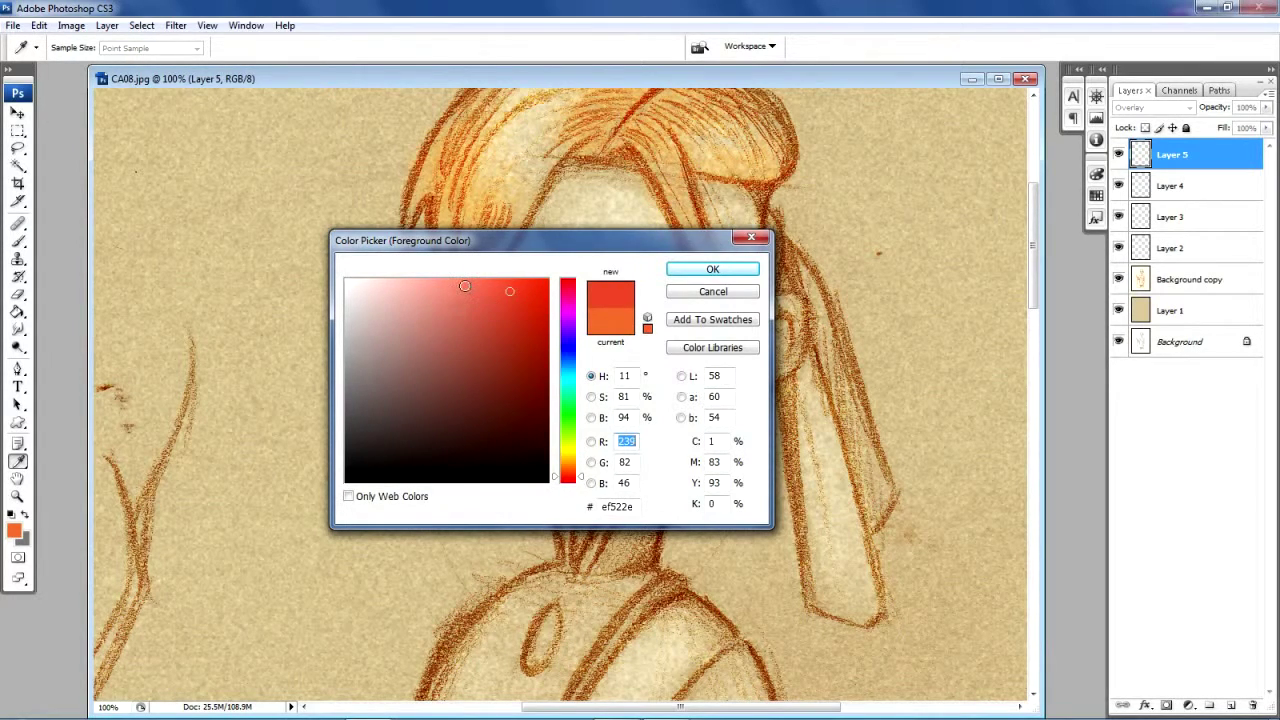
pyautogui.click(465, 286)
pyautogui.click(712, 270)
pyautogui.press('z')
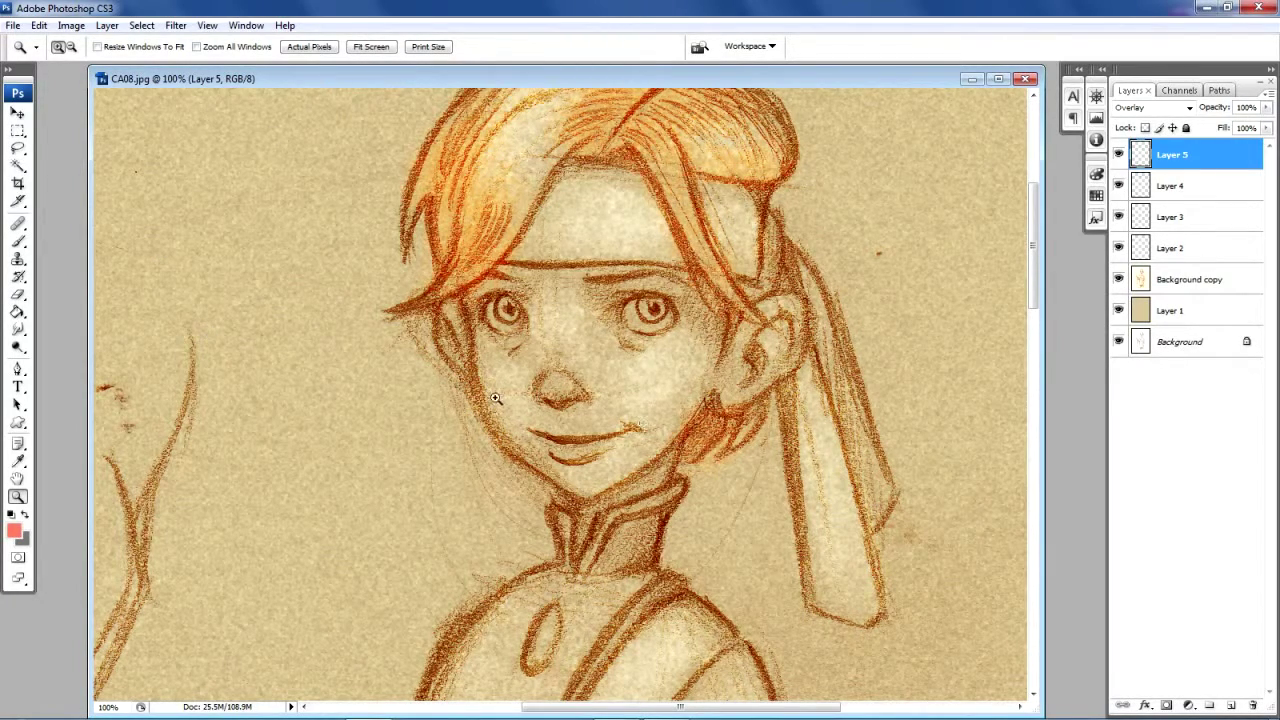
pyautogui.click(18, 241)
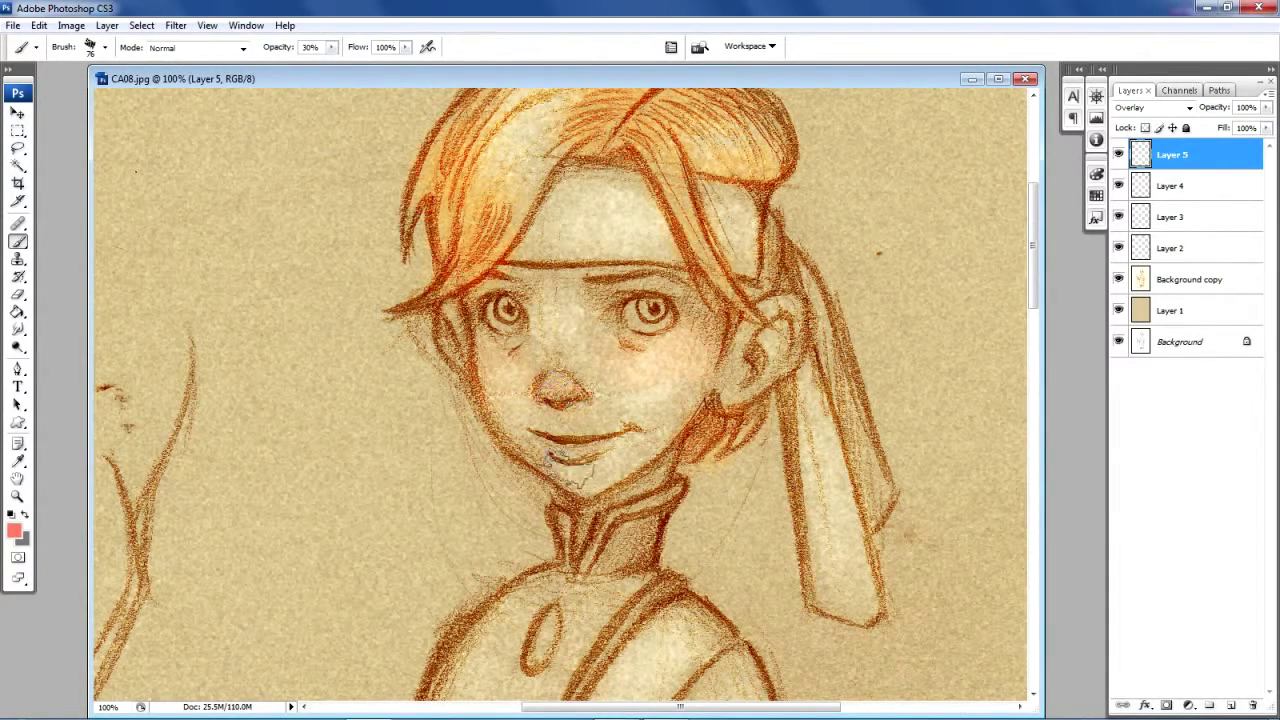
# Brush salmon tint onto the lower lip, ear outline and foot on Layer 5.
pyautogui.moveTo(560, 450)
pyautogui.mouseDown()
pyautogui.moveTo(578, 465)
pyautogui.moveTo(615, 445)
pyautogui.moveTo(600, 460)
pyautogui.mouseUp()
pyautogui.moveTo(785, 318); pyautogui.dragTo(790, 326)
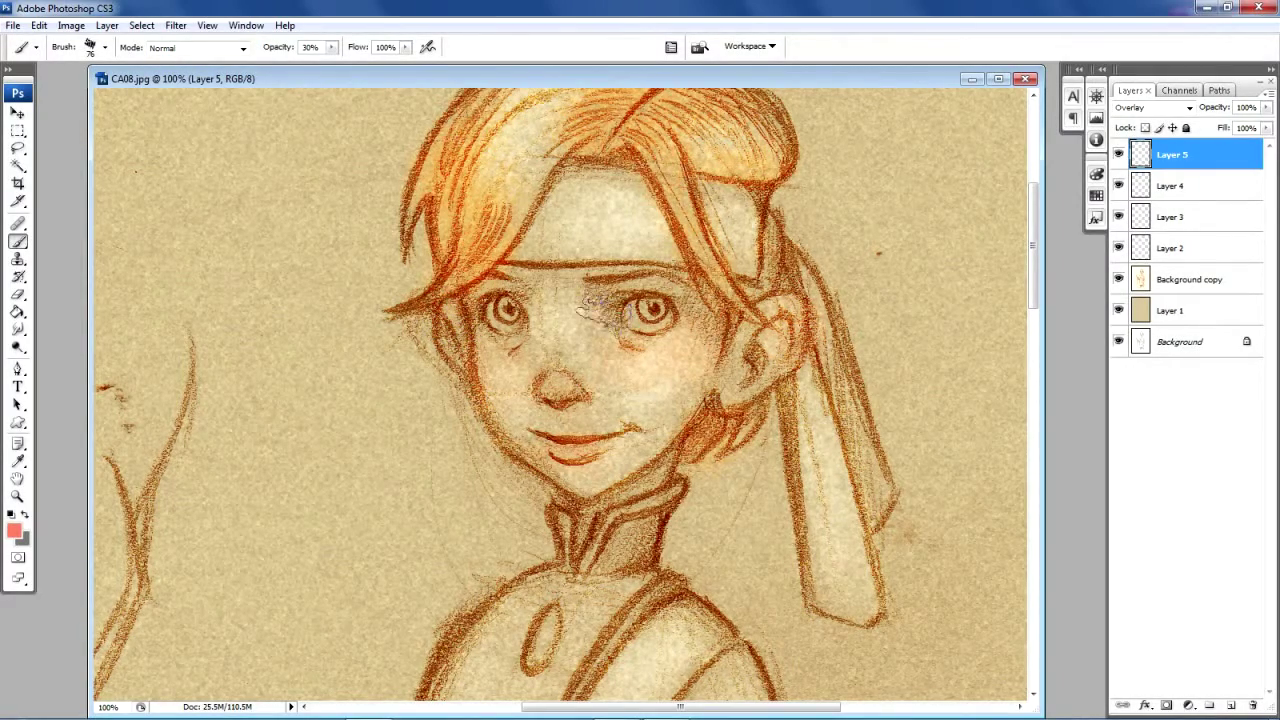
pyautogui.moveTo(1036, 200); pyautogui.dragTo(1053, 380)
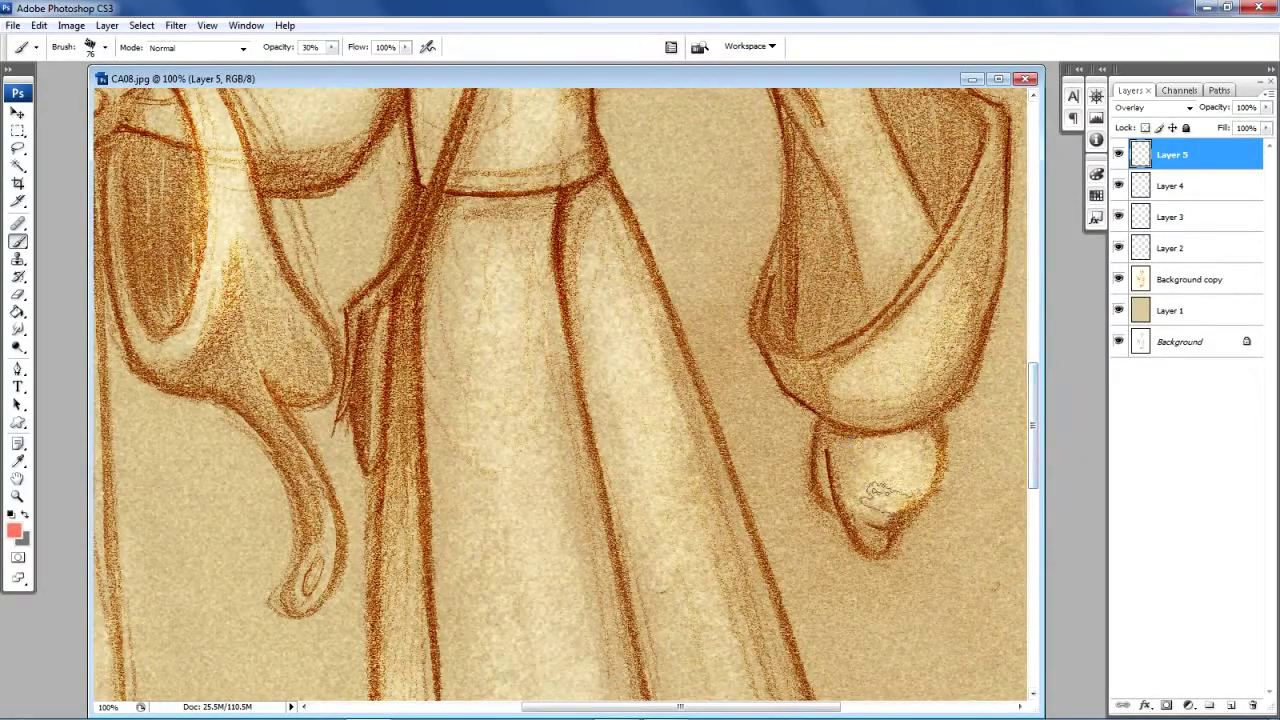
pyautogui.moveTo(862, 498)
pyautogui.mouseDown()
pyautogui.moveTo(870, 547)
pyautogui.moveTo(848, 497)
pyautogui.mouseUp()
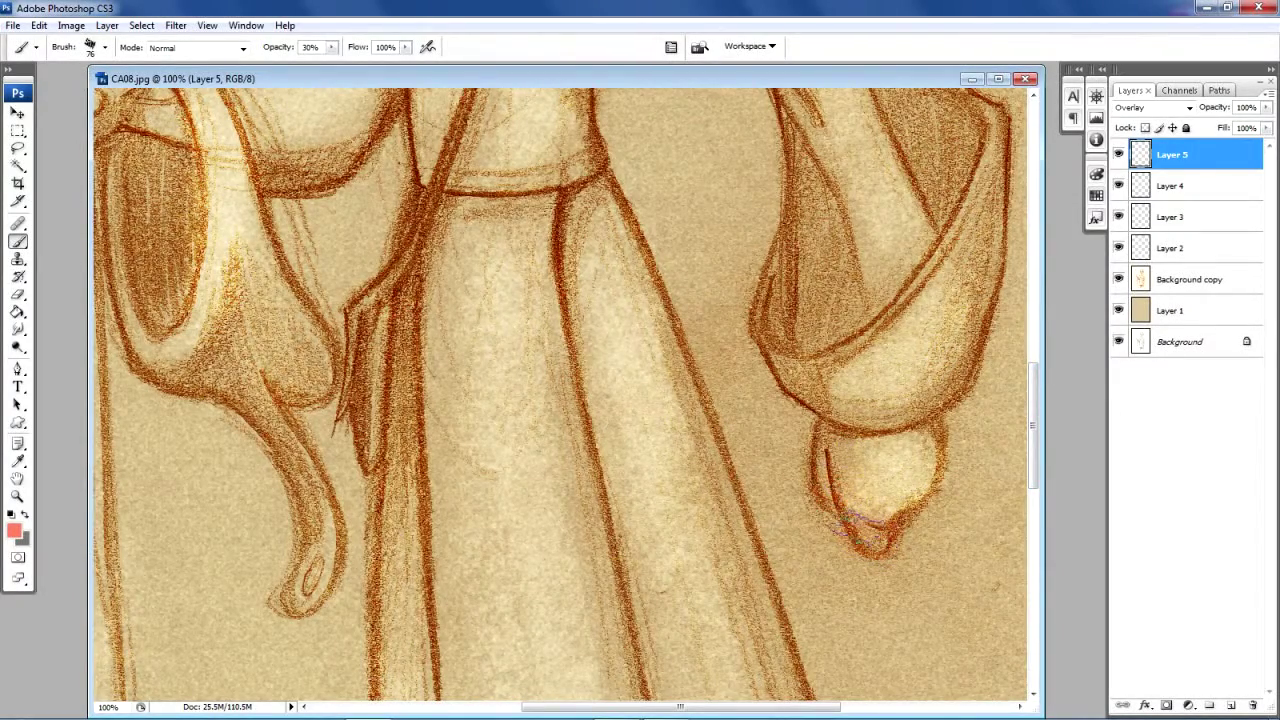
pyautogui.moveTo(808, 706)
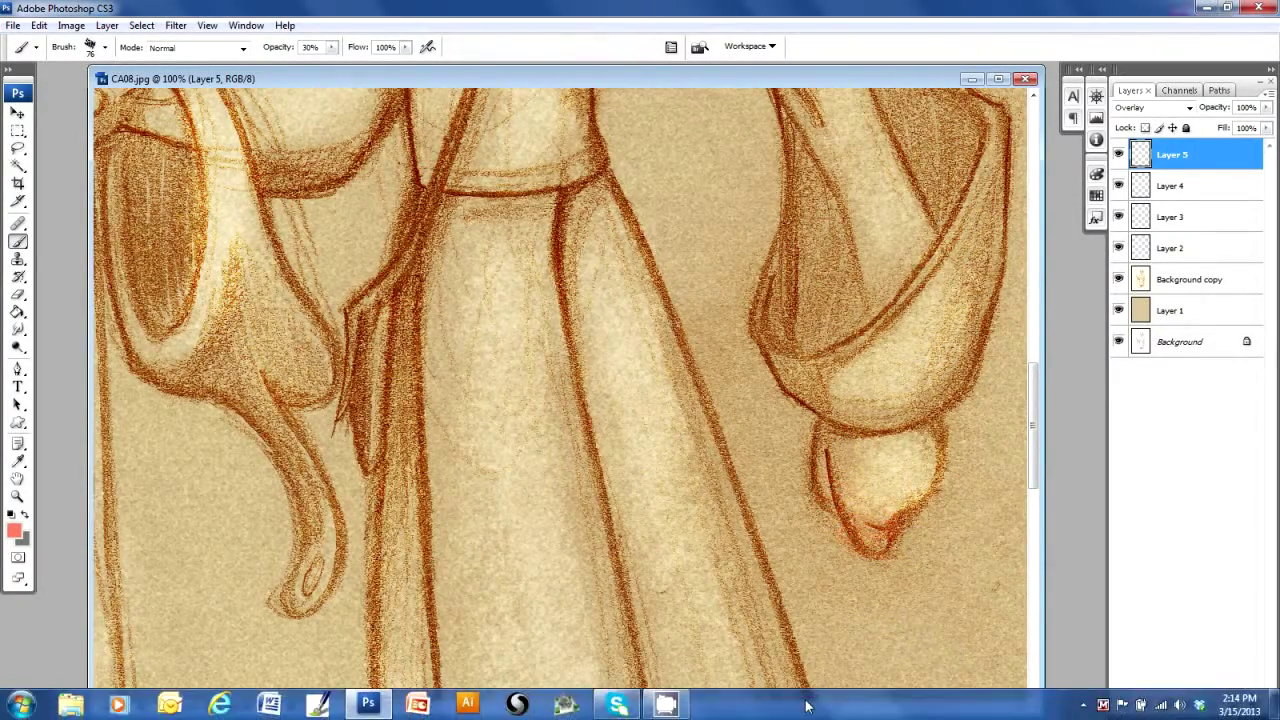
pyautogui.moveTo(810, 711)
pyautogui.mouseDown()
pyautogui.moveTo(659, 711)
pyautogui.moveTo(722, 712)
pyautogui.mouseUp()
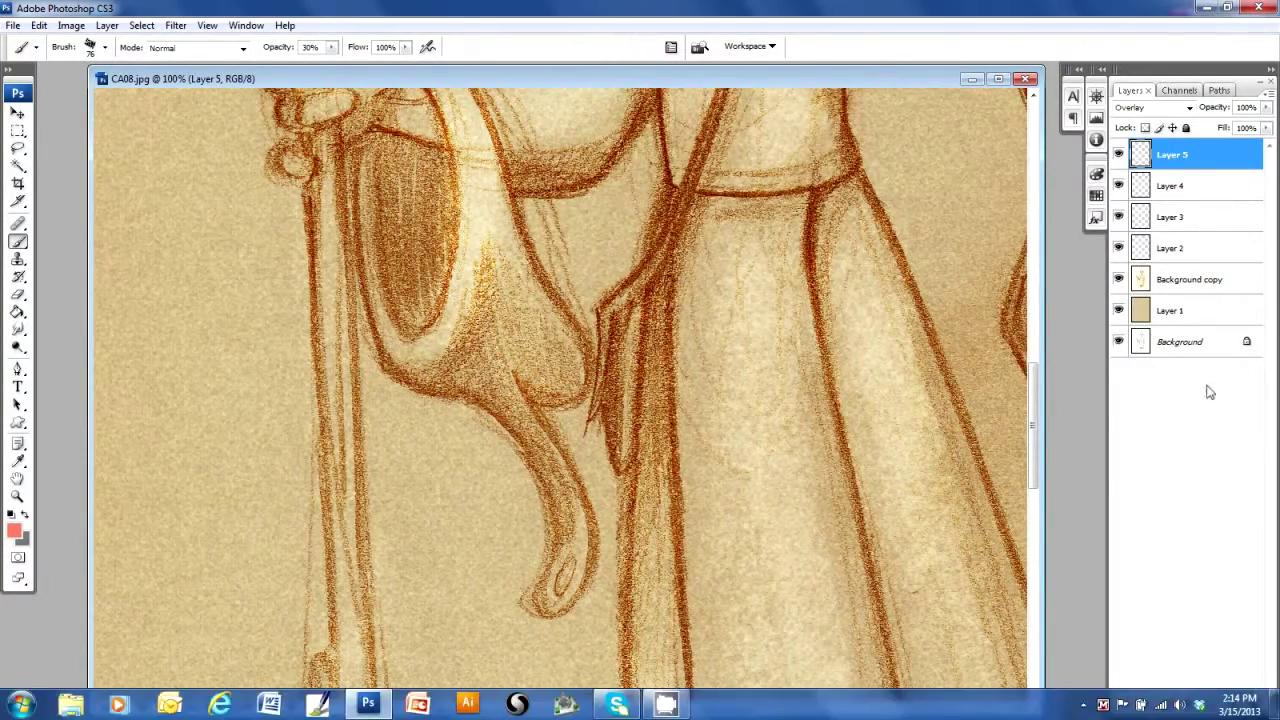
pyautogui.moveTo(1037, 465)
pyautogui.mouseDown()
pyautogui.moveTo(1013, 362)
pyautogui.moveTo(1013, 375)
pyautogui.mouseUp()
# Tint the thumb and fingers reddish and strengthen the small ring below the hand.
pyautogui.moveTo(340, 408); pyautogui.dragTo(338, 350)
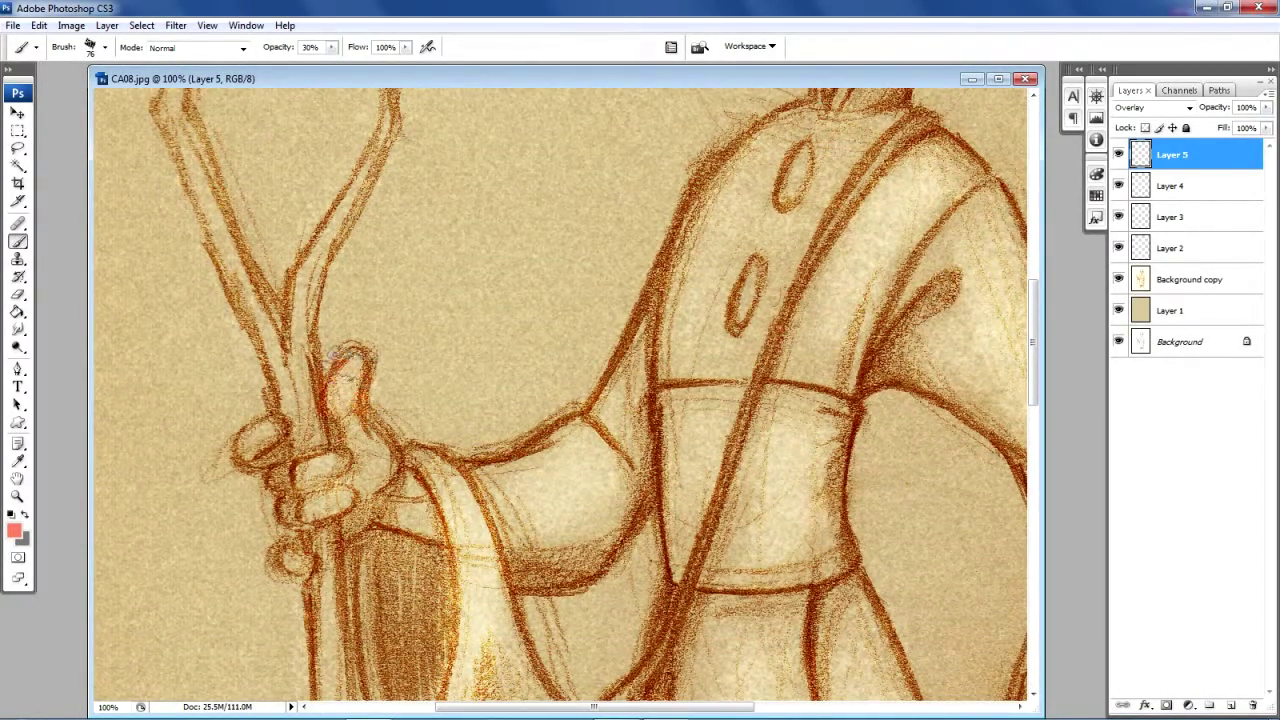
pyautogui.moveTo(300, 430)
pyautogui.mouseDown()
pyautogui.moveTo(260, 438)
pyautogui.moveTo(265, 420)
pyautogui.mouseUp()
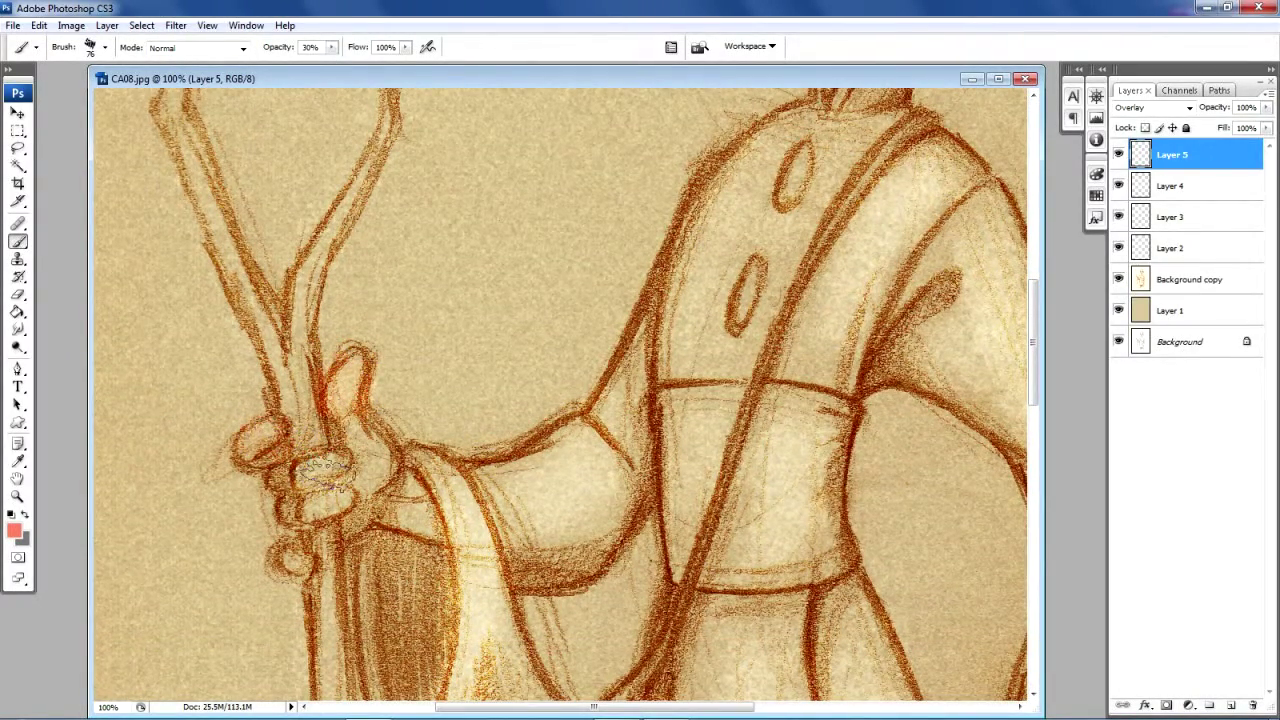
pyautogui.moveTo(290, 563); pyautogui.dragTo(298, 572)
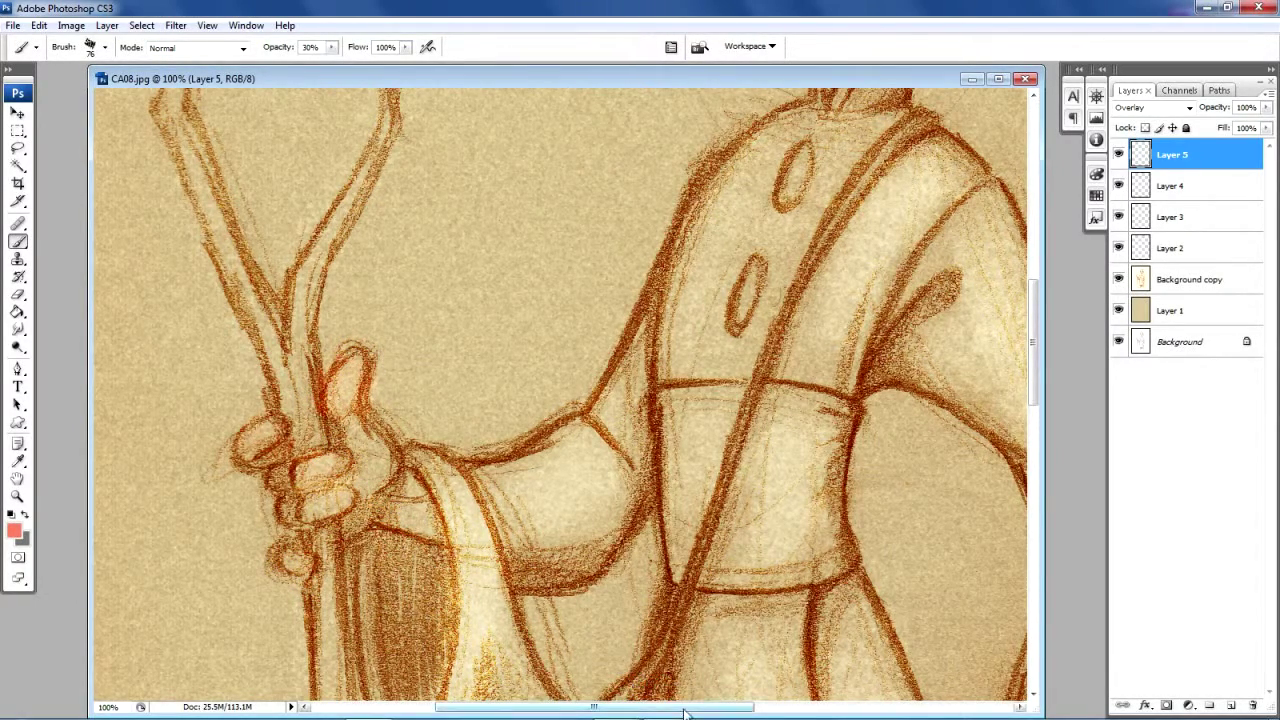
pyautogui.moveTo(685, 713); pyautogui.dragTo(780, 712)
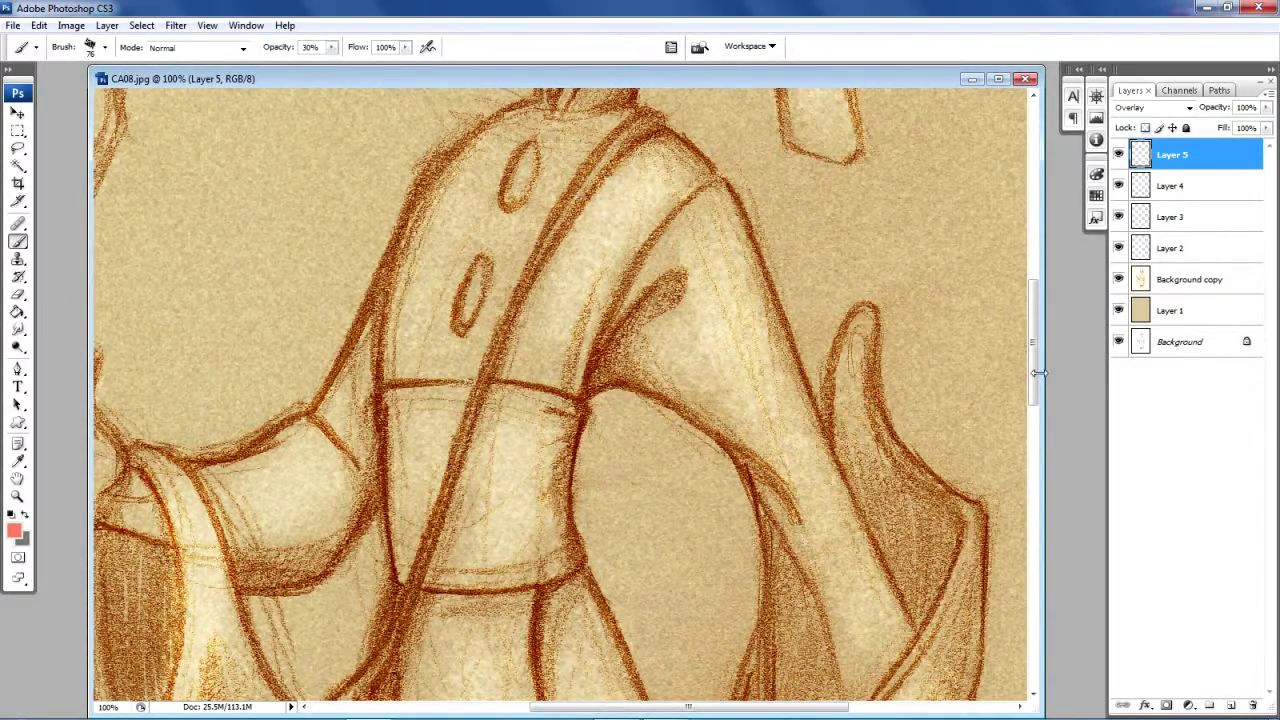
pyautogui.moveTo(1037, 383); pyautogui.dragTo(1043, 288)
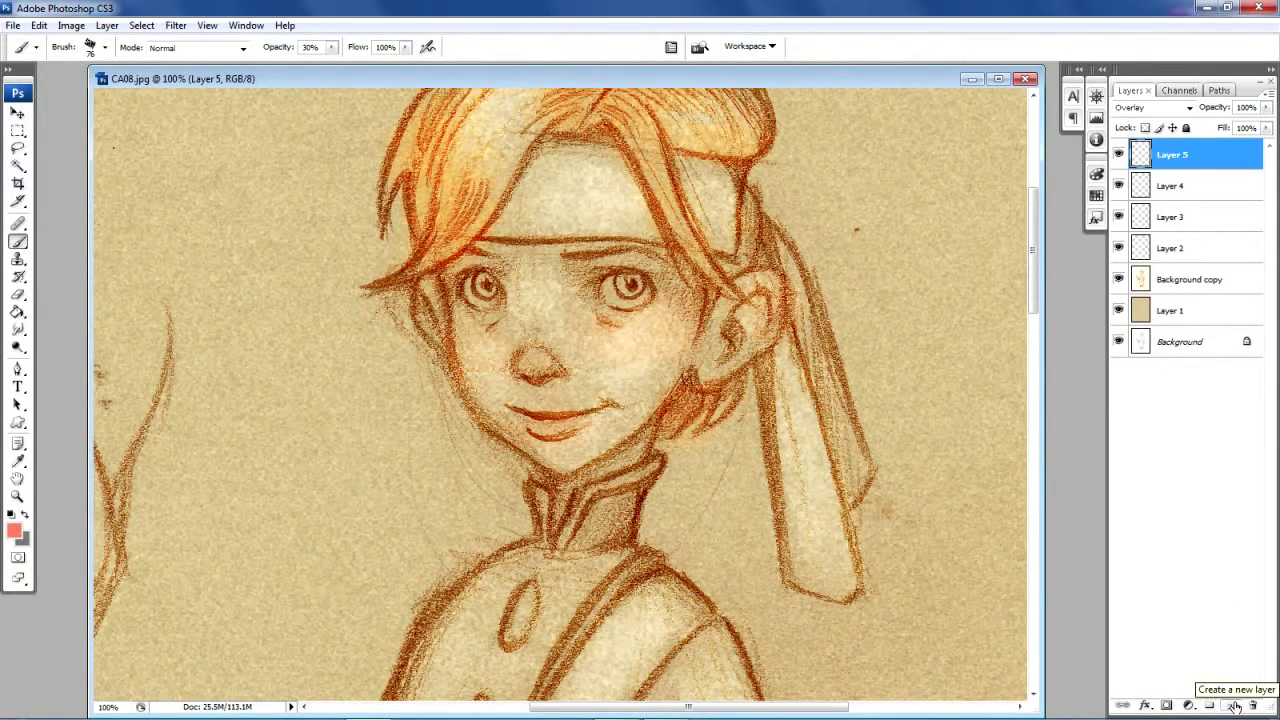
pyautogui.click(17, 497)
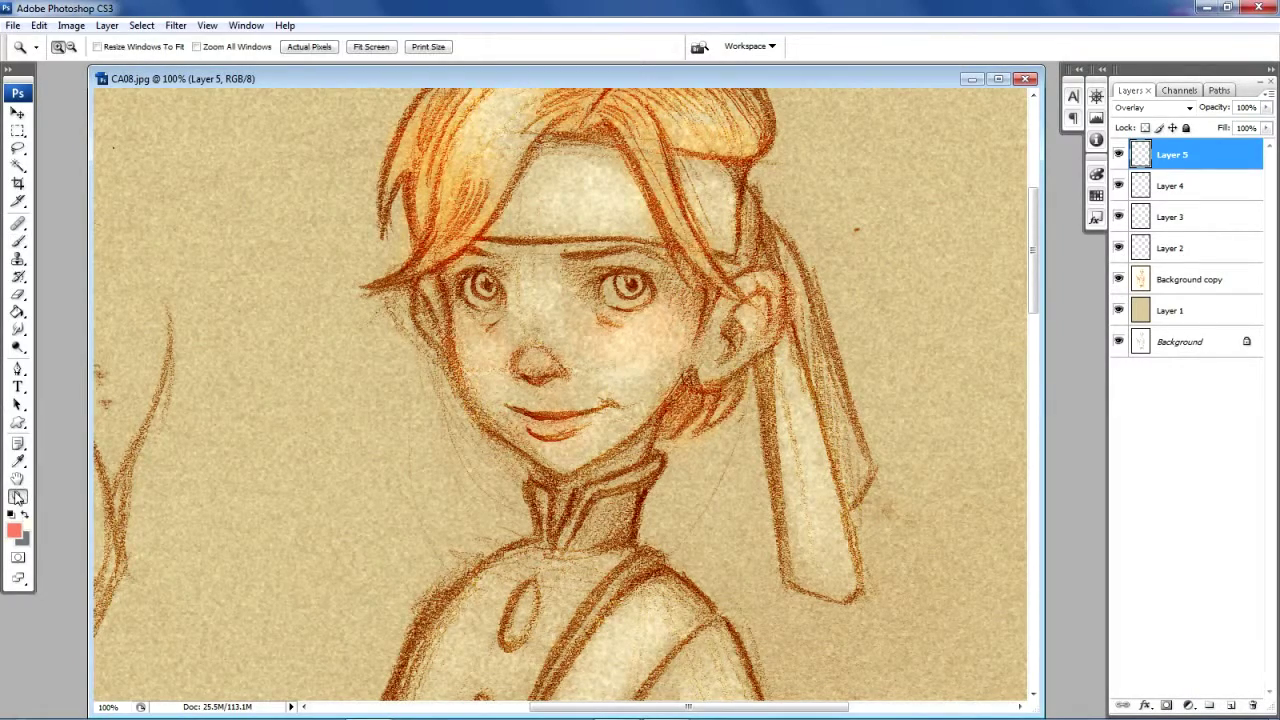
# Zoom the face to 200% and add a new empty Layer 6 above Layer 5.
pyautogui.click(516, 325)
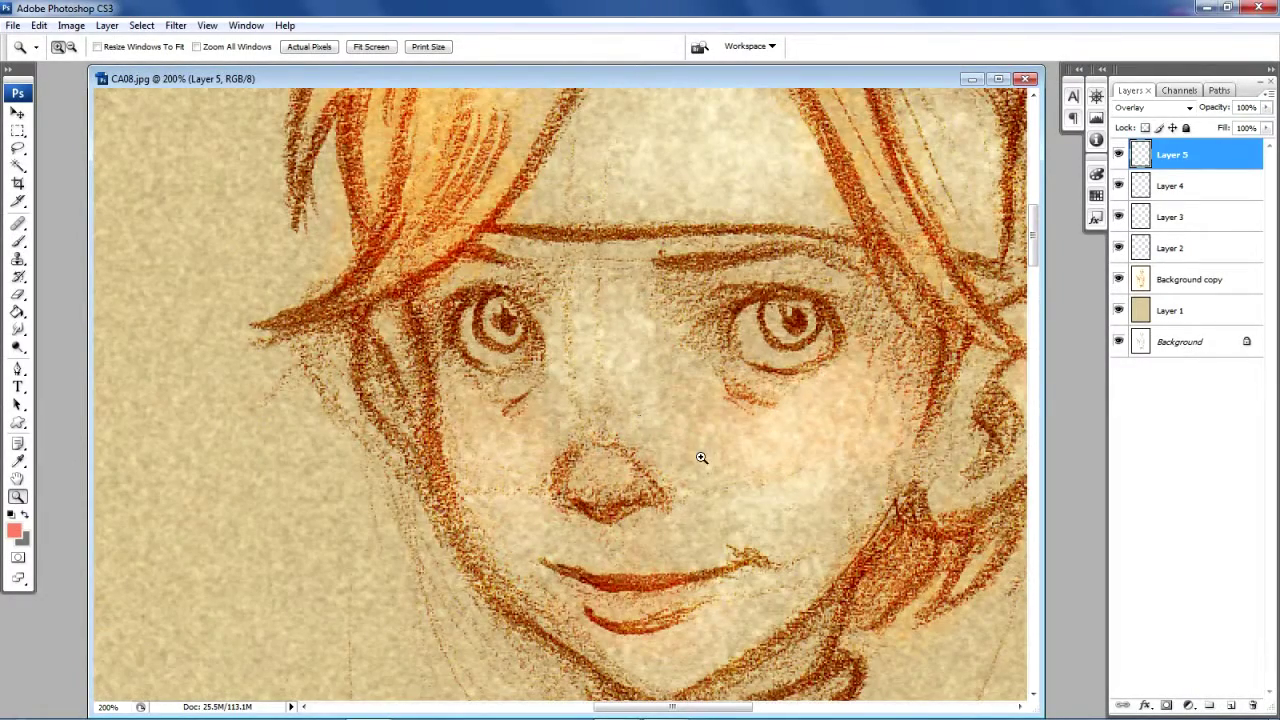
pyautogui.moveTo(653, 710); pyautogui.dragTo(680, 712)
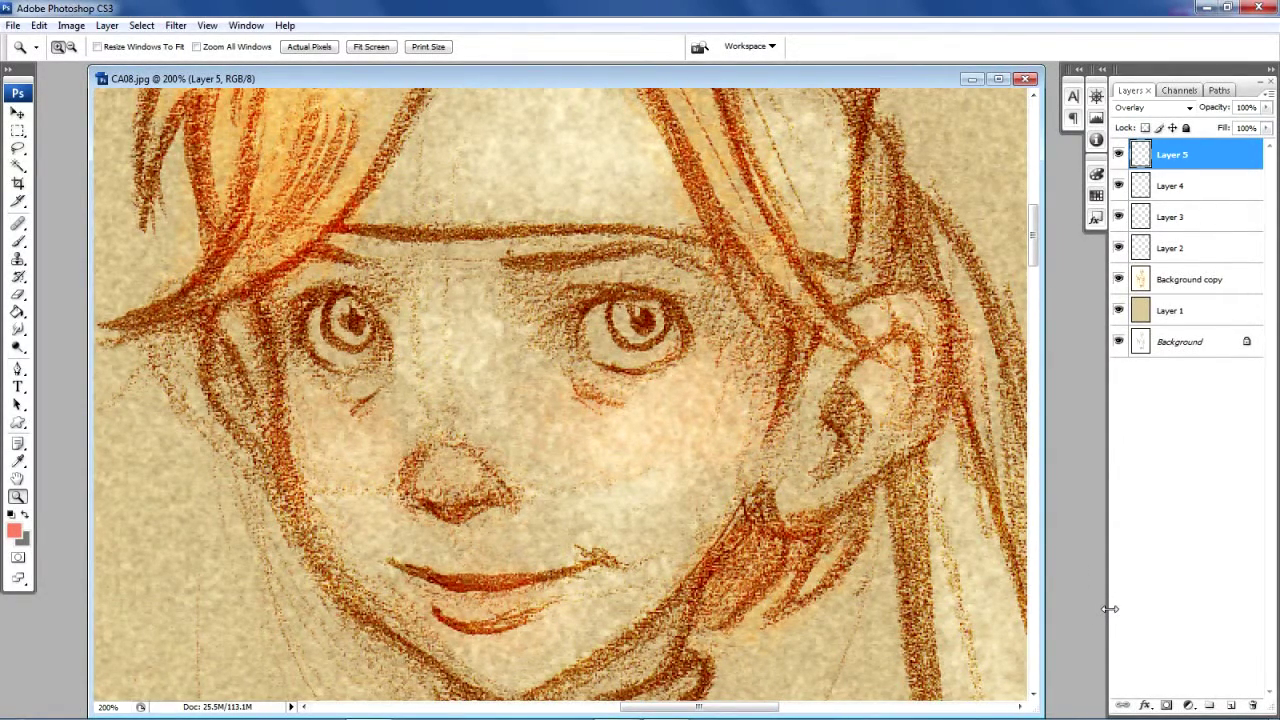
pyautogui.click(1233, 707)
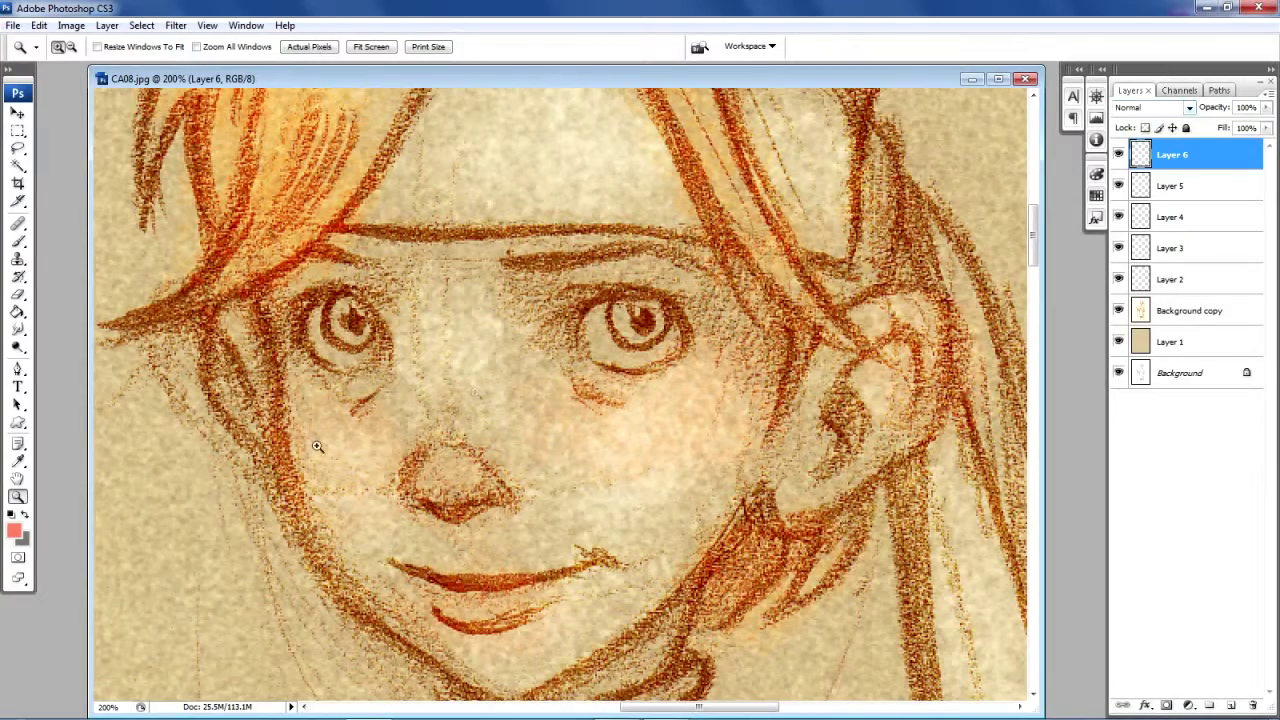
# Choose a pale near-white foreground colour and set Layer 6 to Overlay blending.
pyautogui.click(14, 532)
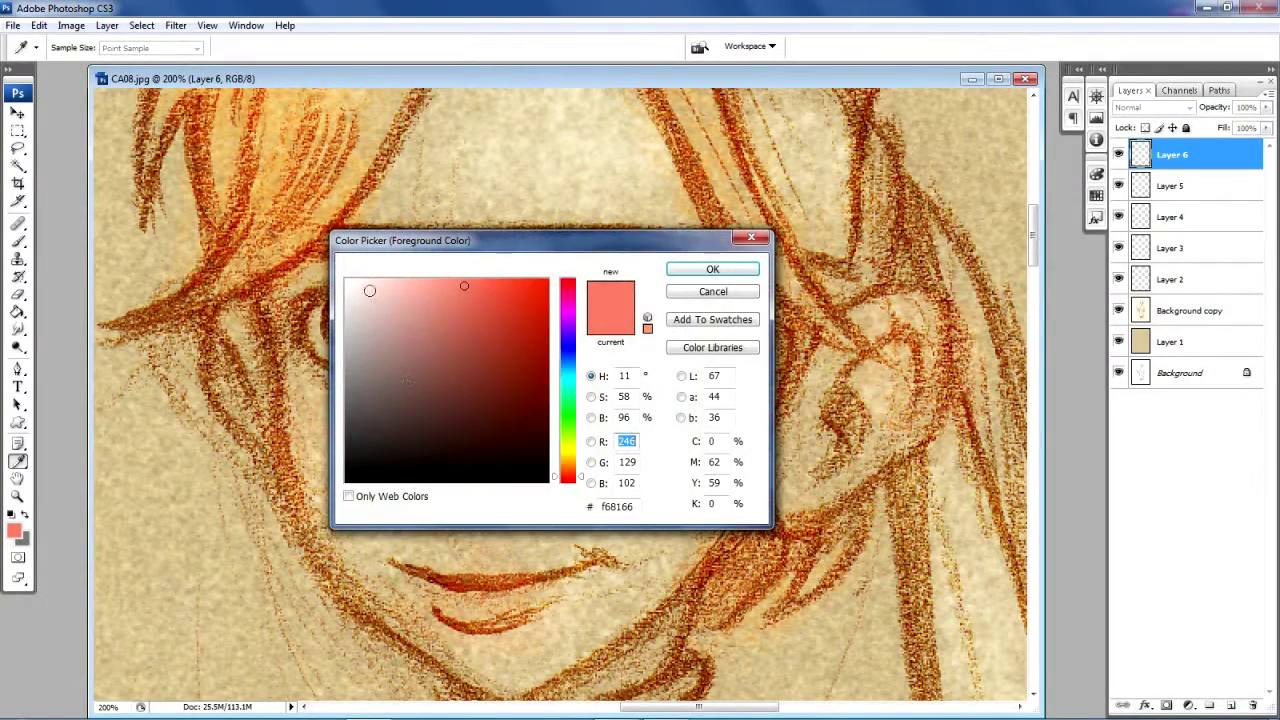
pyautogui.click(362, 284)
pyautogui.click(710, 269)
pyautogui.press('z')
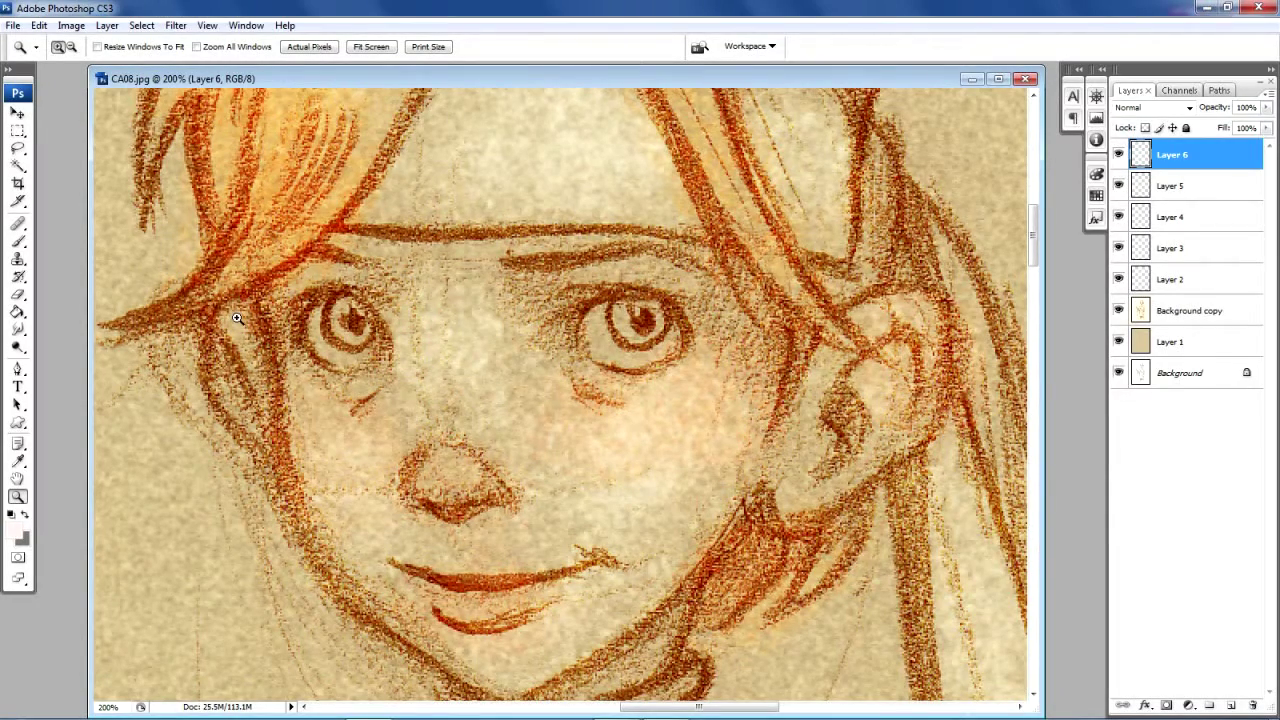
pyautogui.click(1154, 108)
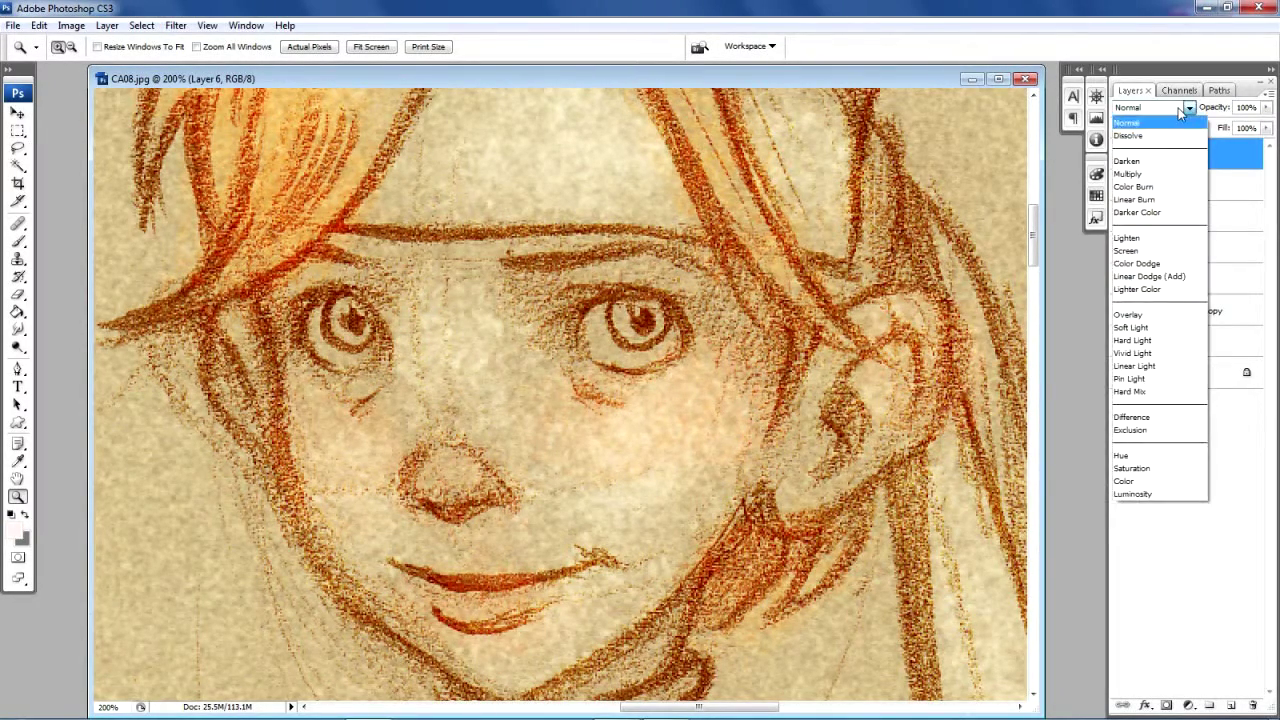
pyautogui.click(1128, 315)
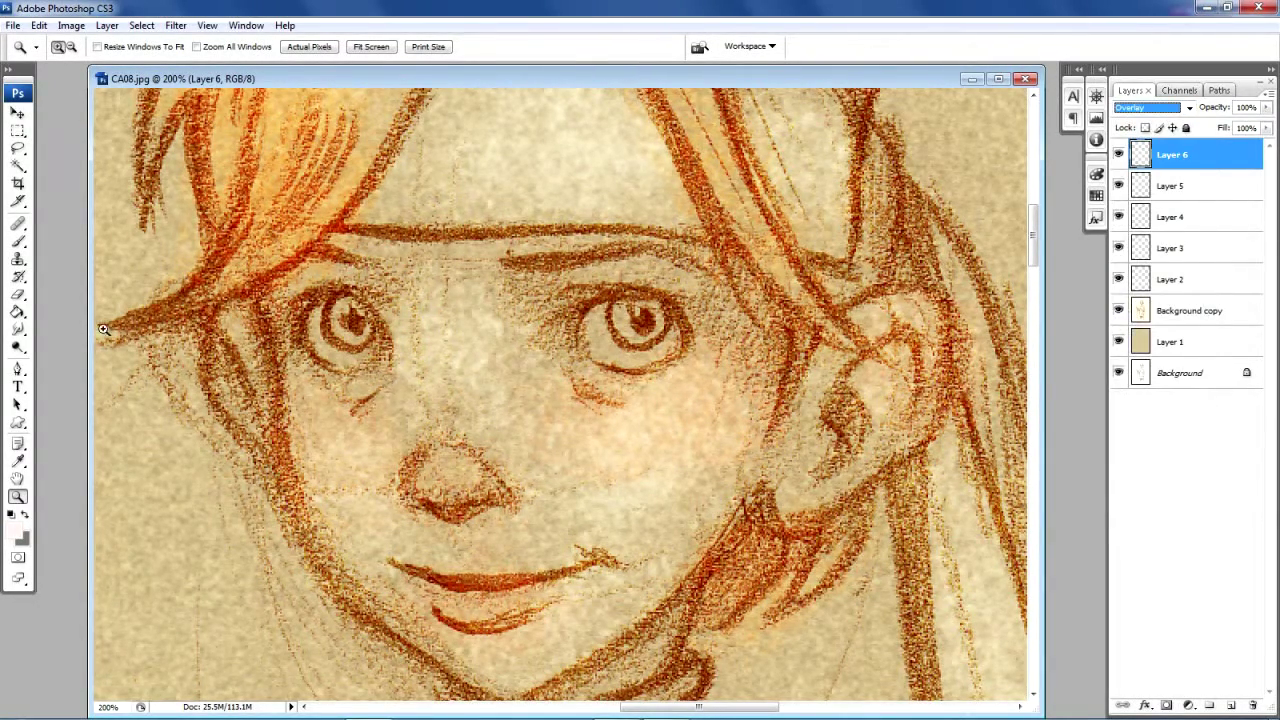
# Shrink the brush to 17 px and paint a faint pale highlight under the eye.
pyautogui.click(18, 293)
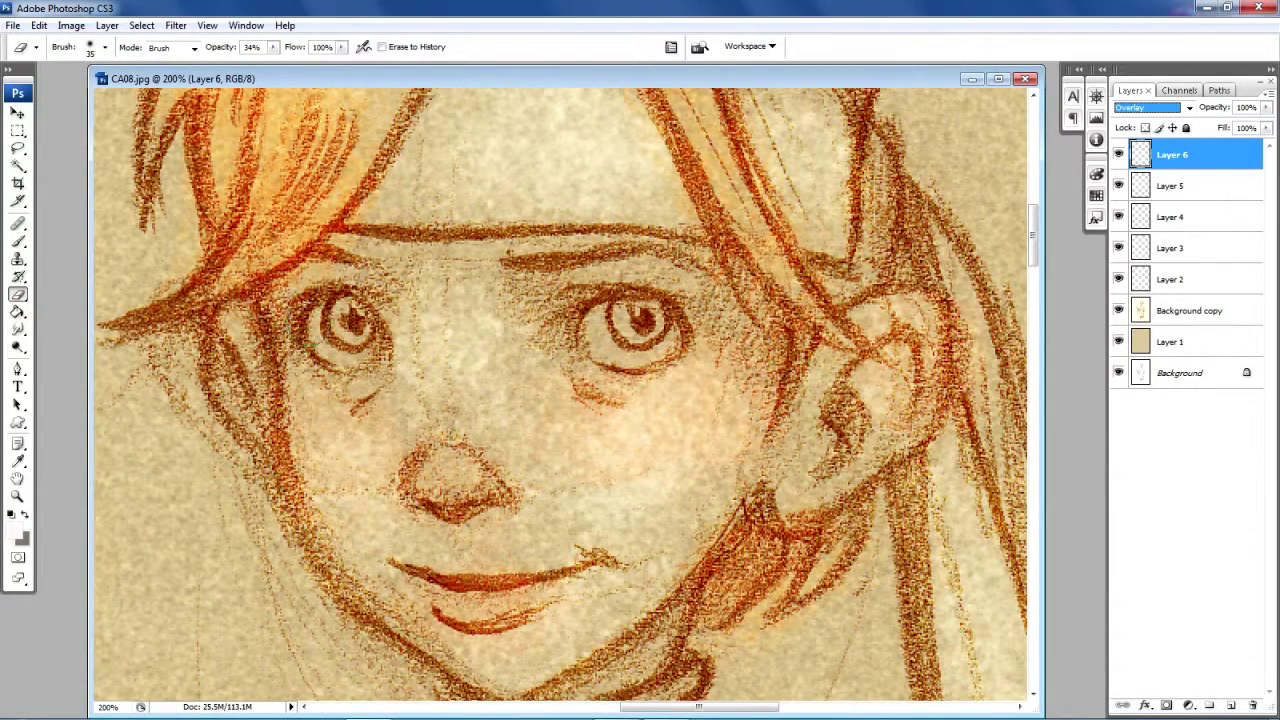
pyautogui.click(18, 241)
pyautogui.click(104, 47)
pyautogui.click(48, 92)
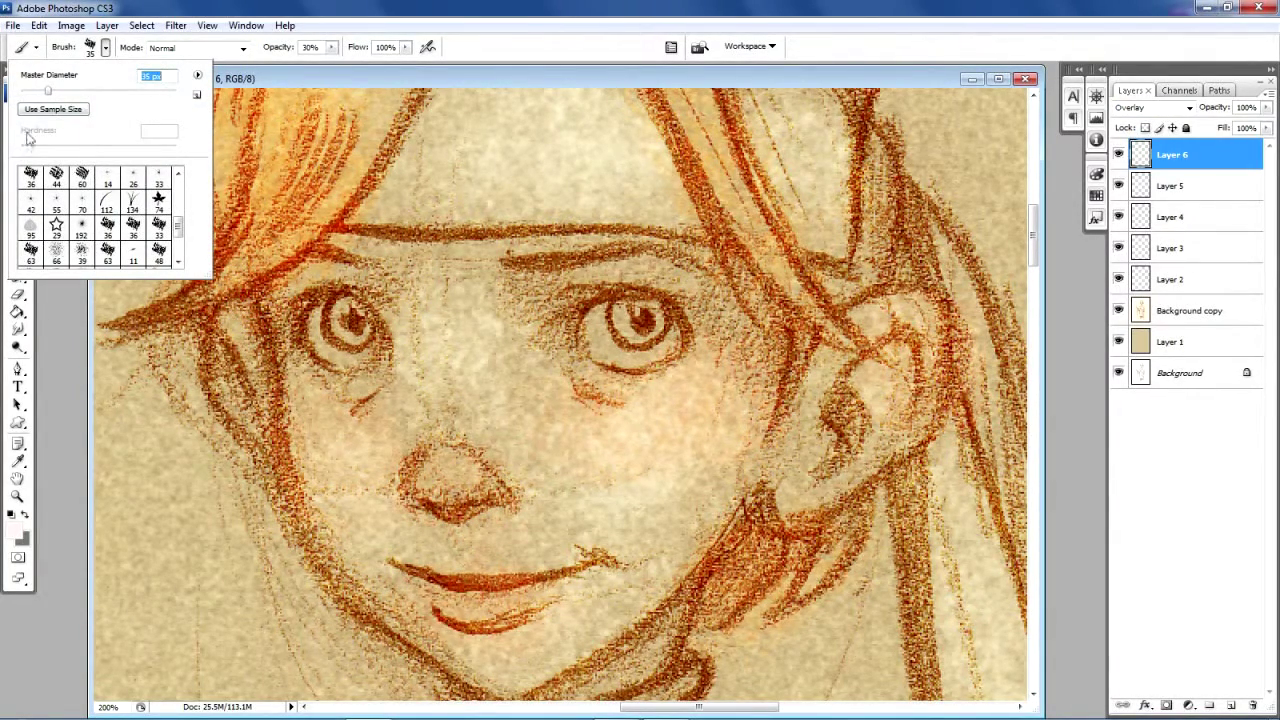
pyautogui.click(34, 92)
pyautogui.click(320, 337)
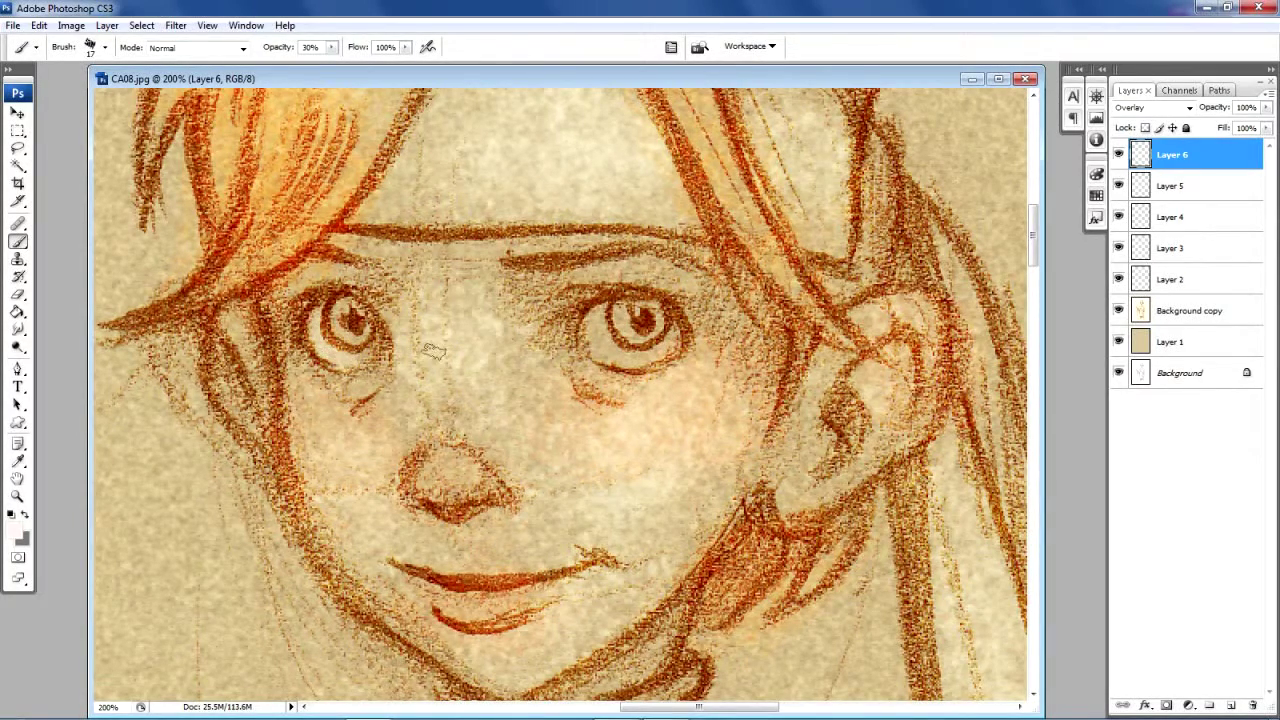
pyautogui.moveTo(616, 358)
pyautogui.mouseDown()
pyautogui.moveTo(604, 343)
pyautogui.moveTo(644, 355)
pyautogui.mouseUp()
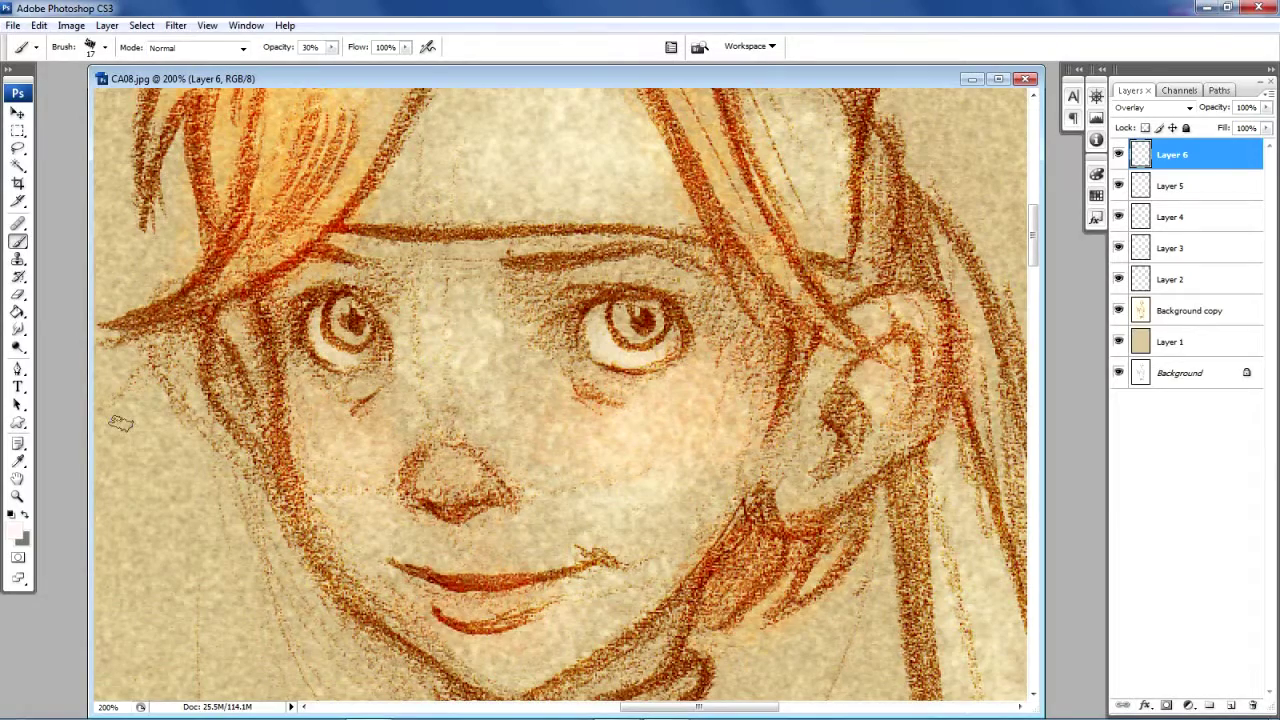
# Pick bright green 31d225 and brush it over both irises.
pyautogui.click(16, 532)
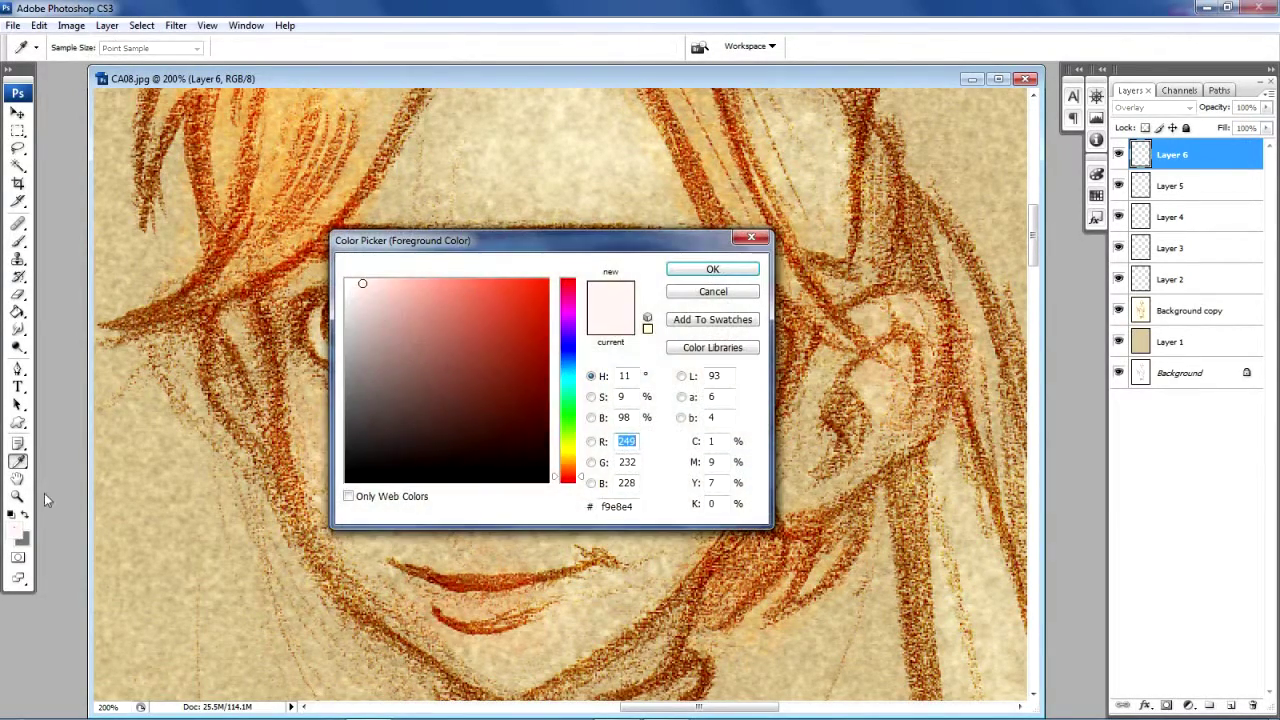
pyautogui.click(570, 417)
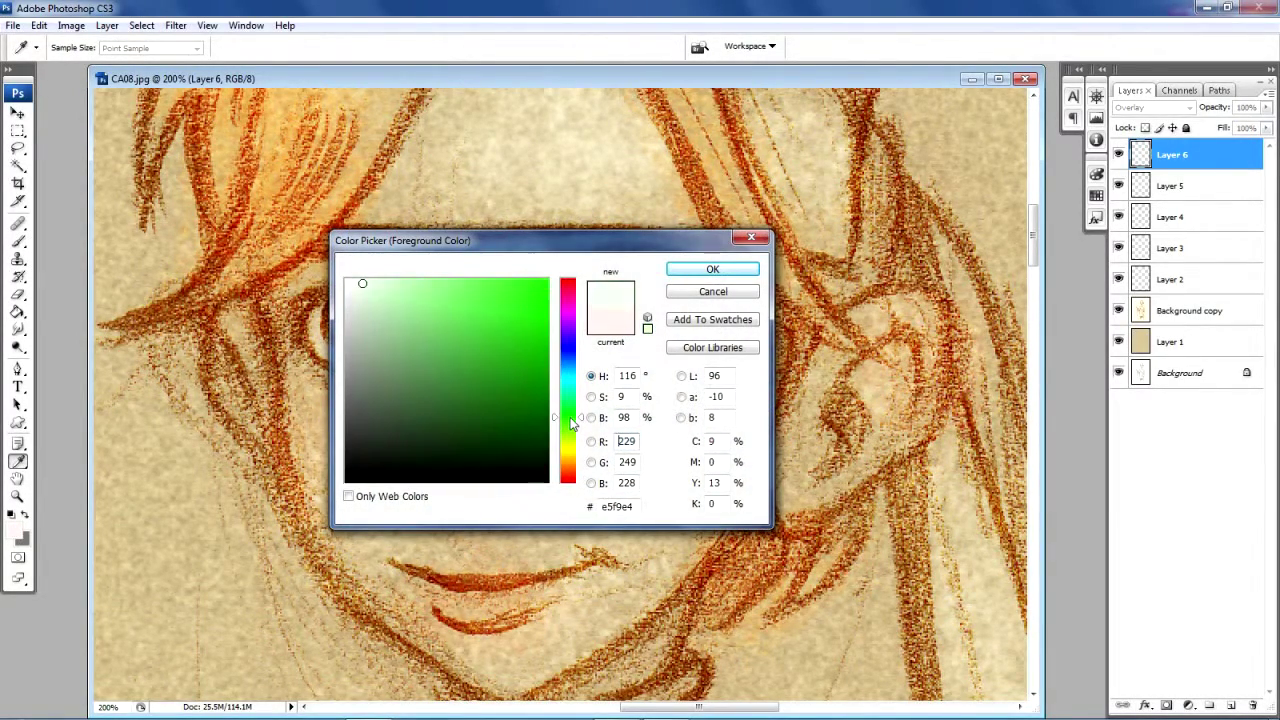
pyautogui.click(512, 314)
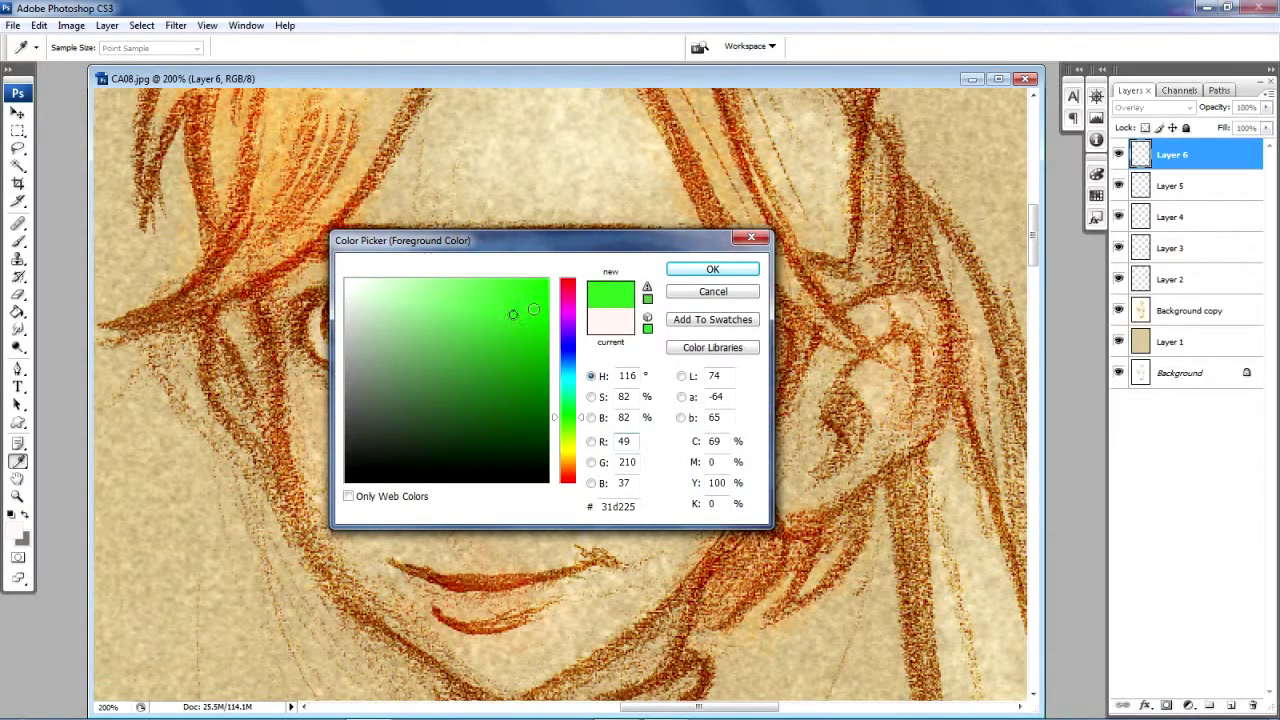
pyautogui.click(702, 269)
pyautogui.press('b')
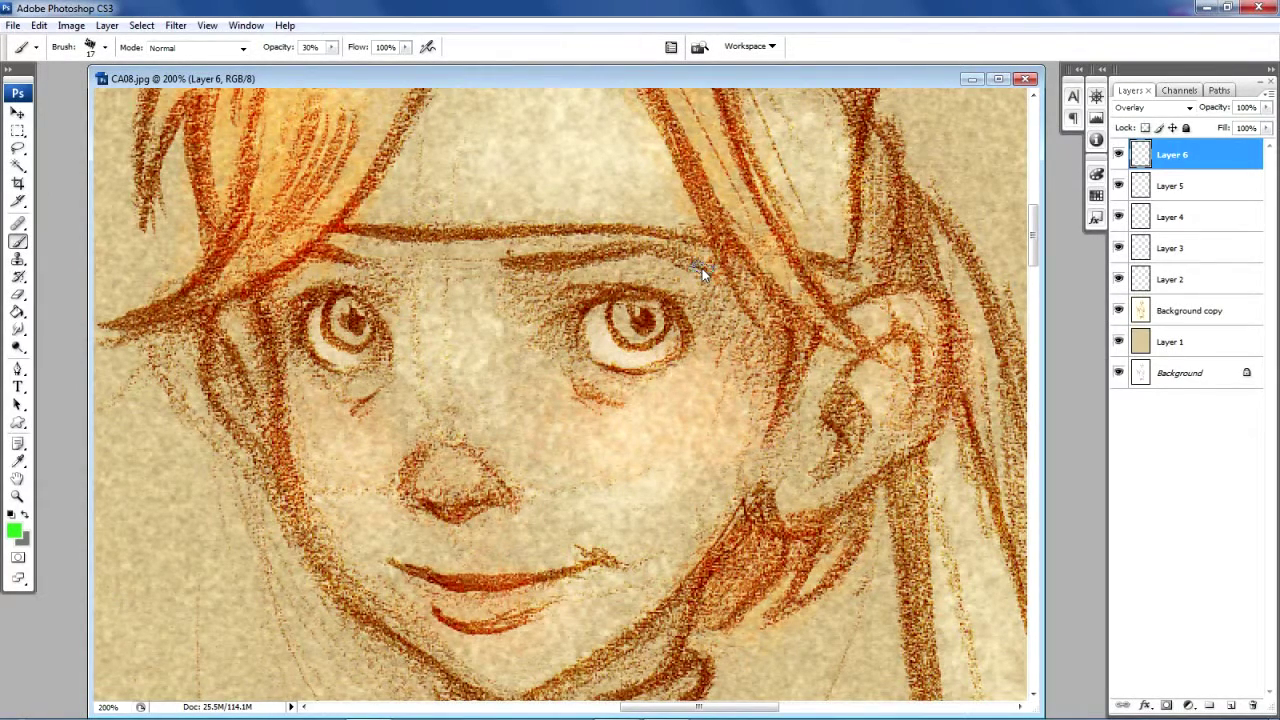
pyautogui.moveTo(338, 318)
pyautogui.mouseDown()
pyautogui.moveTo(358, 340)
pyautogui.moveTo(334, 314)
pyautogui.moveTo(346, 336)
pyautogui.moveTo(336, 313)
pyautogui.moveTo(334, 324)
pyautogui.moveTo(366, 332)
pyautogui.moveTo(340, 338)
pyautogui.moveTo(358, 340)
pyautogui.mouseUp()
pyautogui.moveTo(617, 316)
pyautogui.mouseDown()
pyautogui.moveTo(645, 332)
pyautogui.moveTo(660, 322)
pyautogui.moveTo(650, 334)
pyautogui.moveTo(618, 312)
pyautogui.moveTo(612, 328)
pyautogui.moveTo(650, 332)
pyautogui.moveTo(628, 313)
pyautogui.moveTo(648, 332)
pyautogui.moveTo(594, 316)
pyautogui.moveTo(628, 330)
pyautogui.mouseUp()
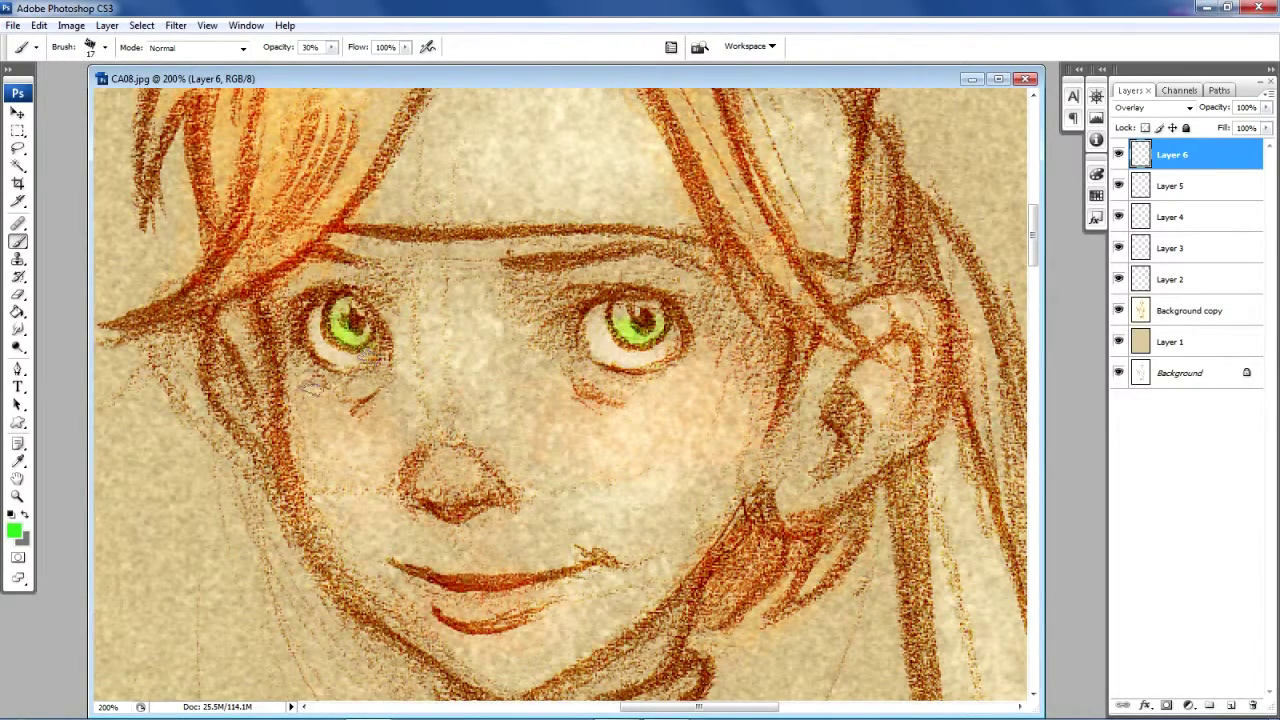
# Fit the whole sketch on screen and widen the document window.
pyautogui.click(18, 497)
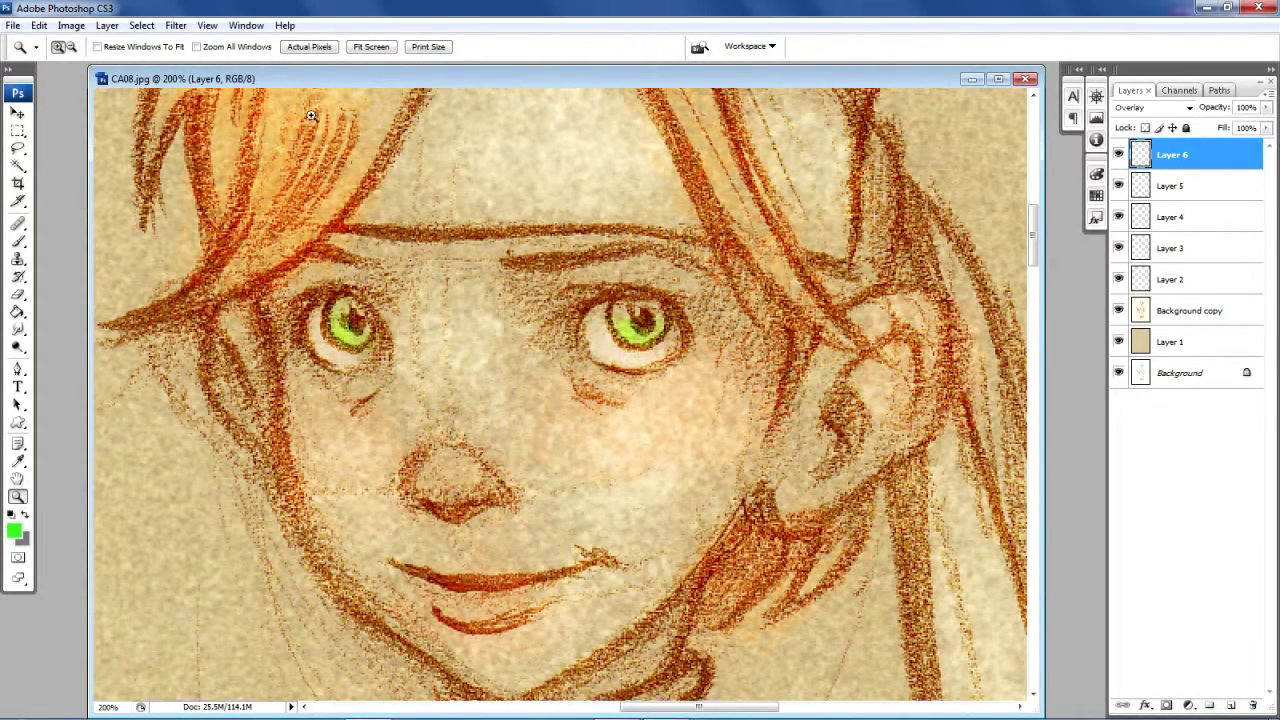
pyautogui.click(372, 47)
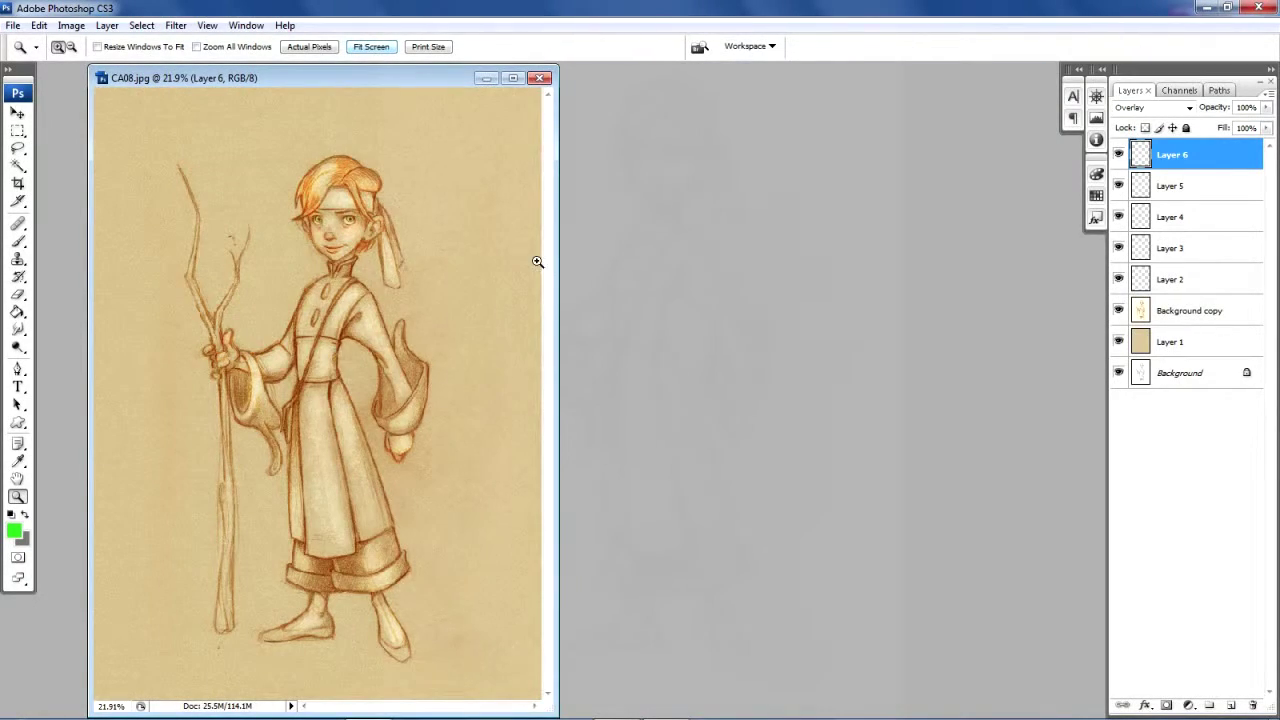
pyautogui.moveTo(556, 266); pyautogui.dragTo(881, 359)
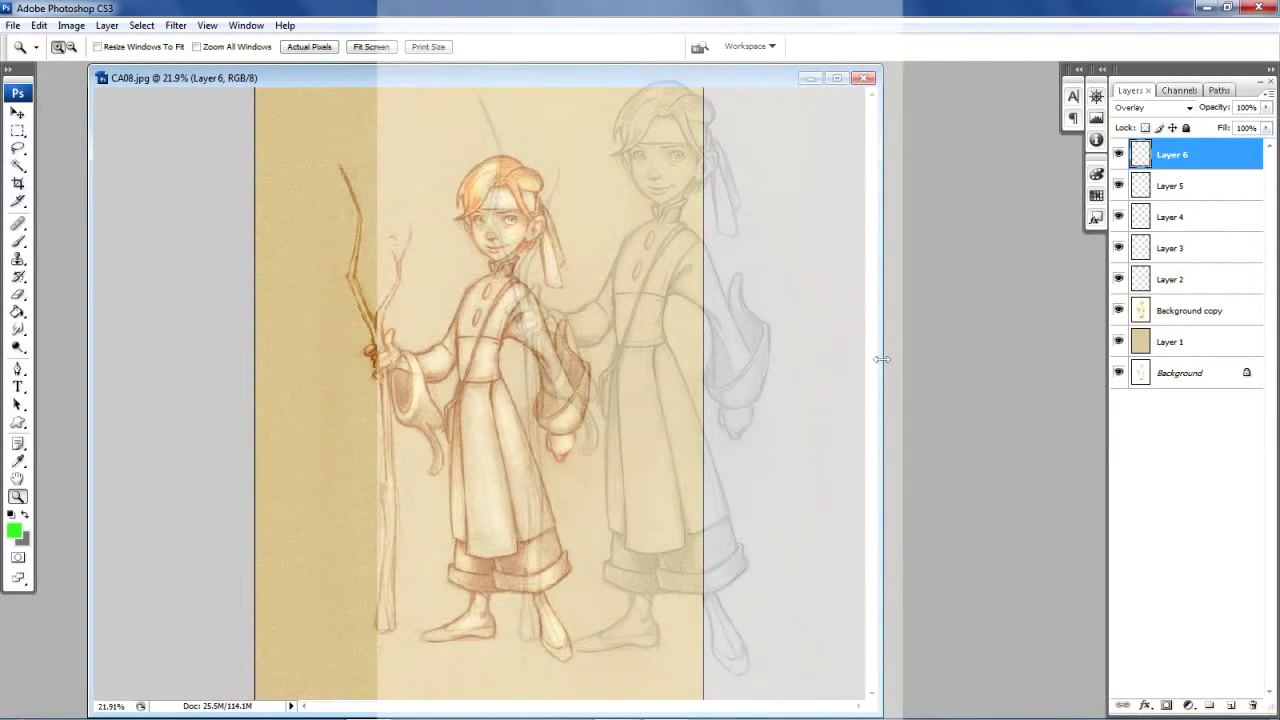